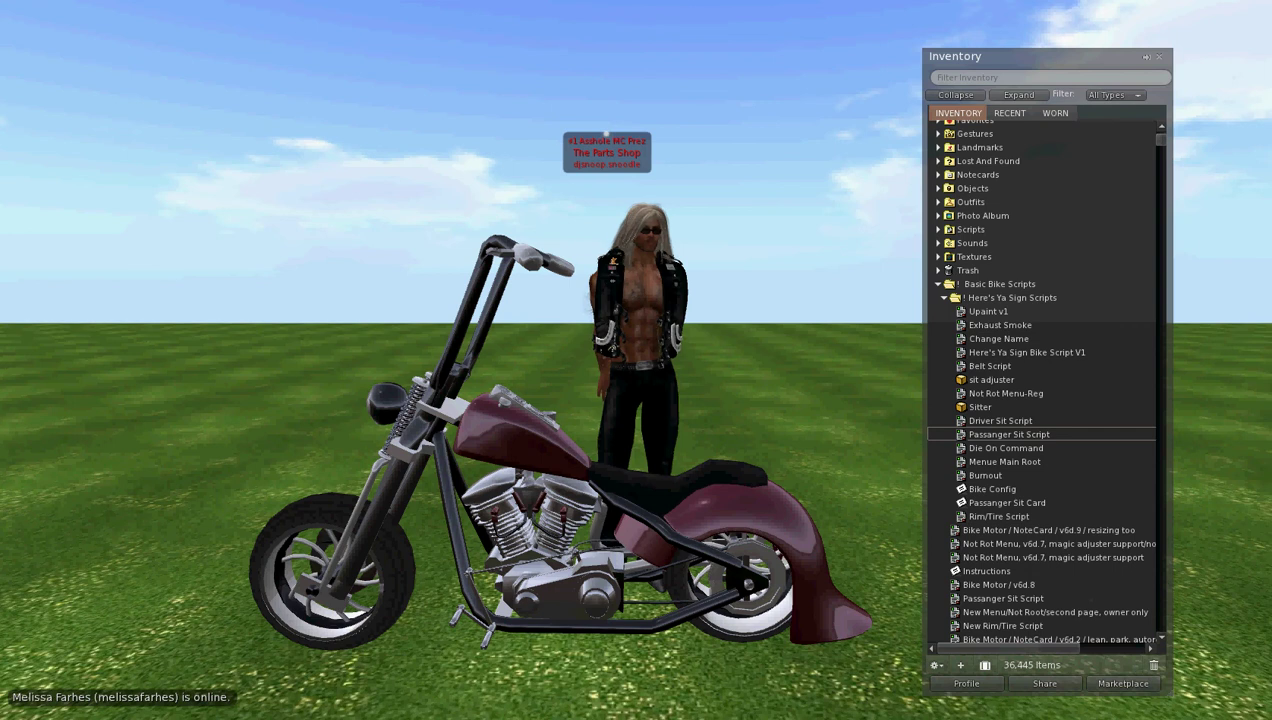
Step: Open the motorcycle for editing and add the Sitter object from the Here's Ya Sign Scripts folder to its contents
{"action": "right_click", "coordinate": [524, 436]}
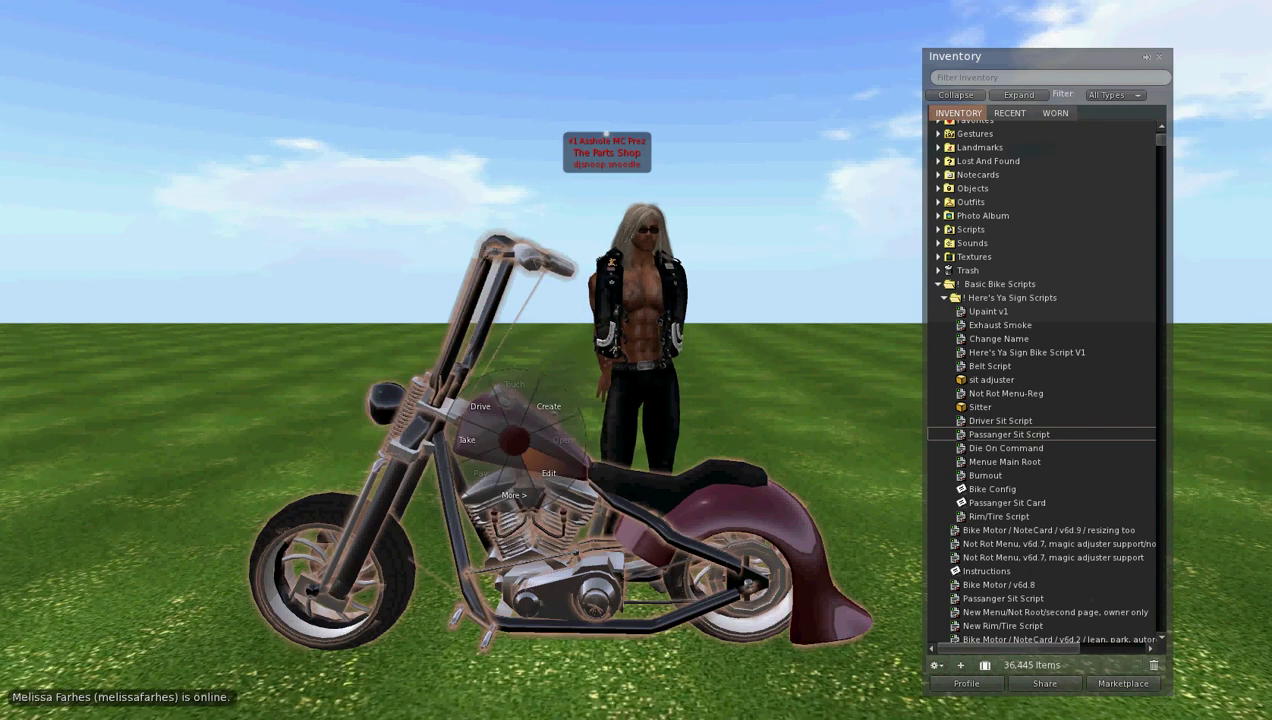
{"action": "left_click", "coordinate": [568, 476]}
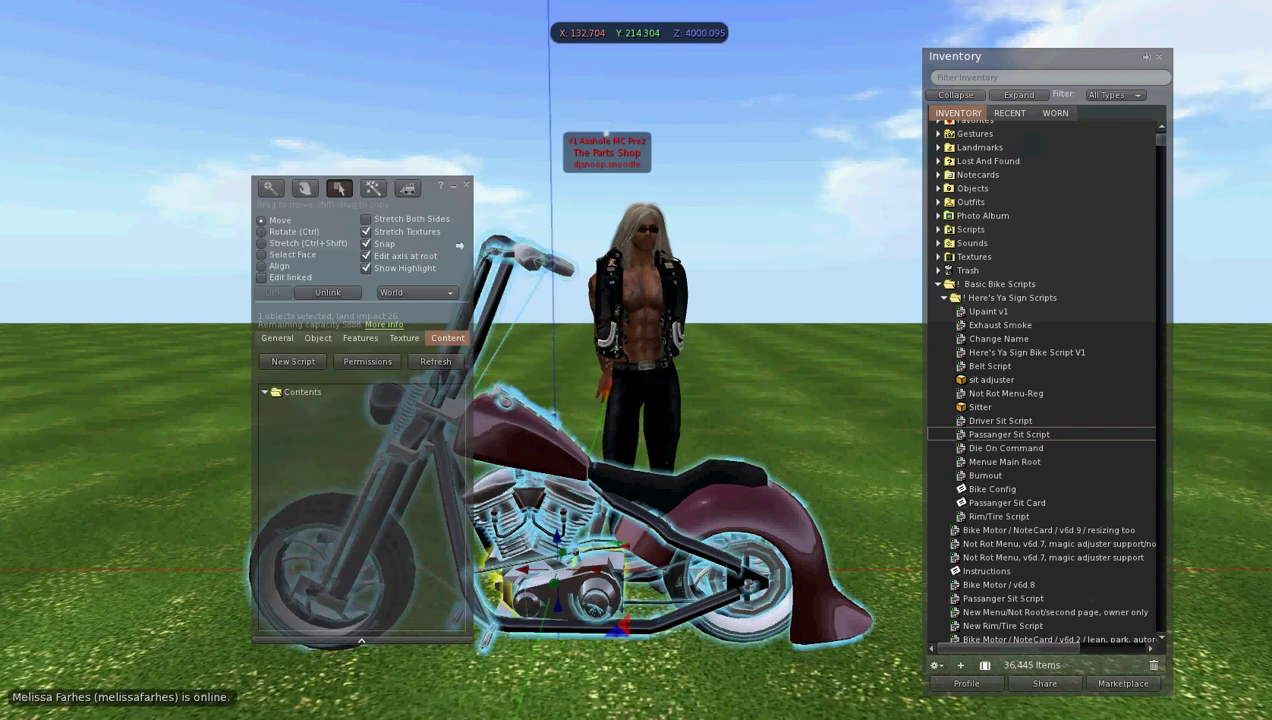
{"action": "left_click_drag", "start_coordinate": [428, 187], "coordinate": [197, 56]}
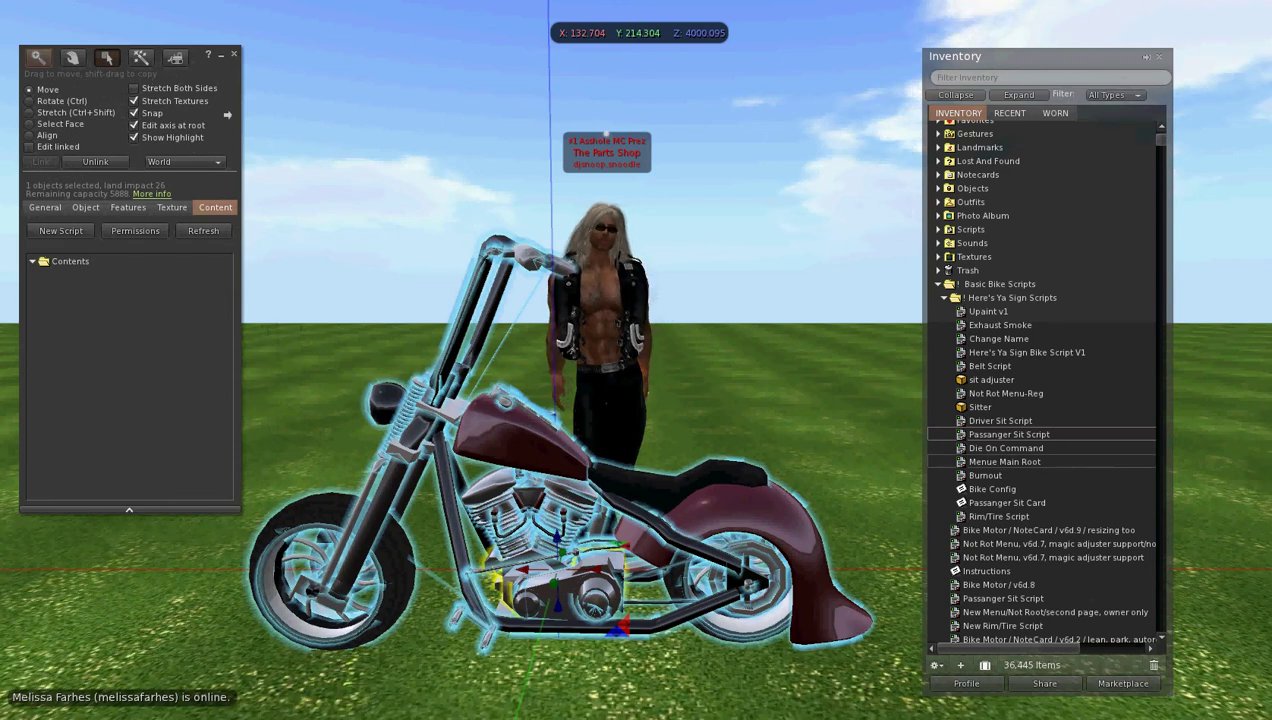
{"action": "left_click_drag", "start_coordinate": [980, 407], "coordinate": [780, 520]}
{"action": "left_click_drag", "start_coordinate": [150, 320], "coordinate": [130, 320]}
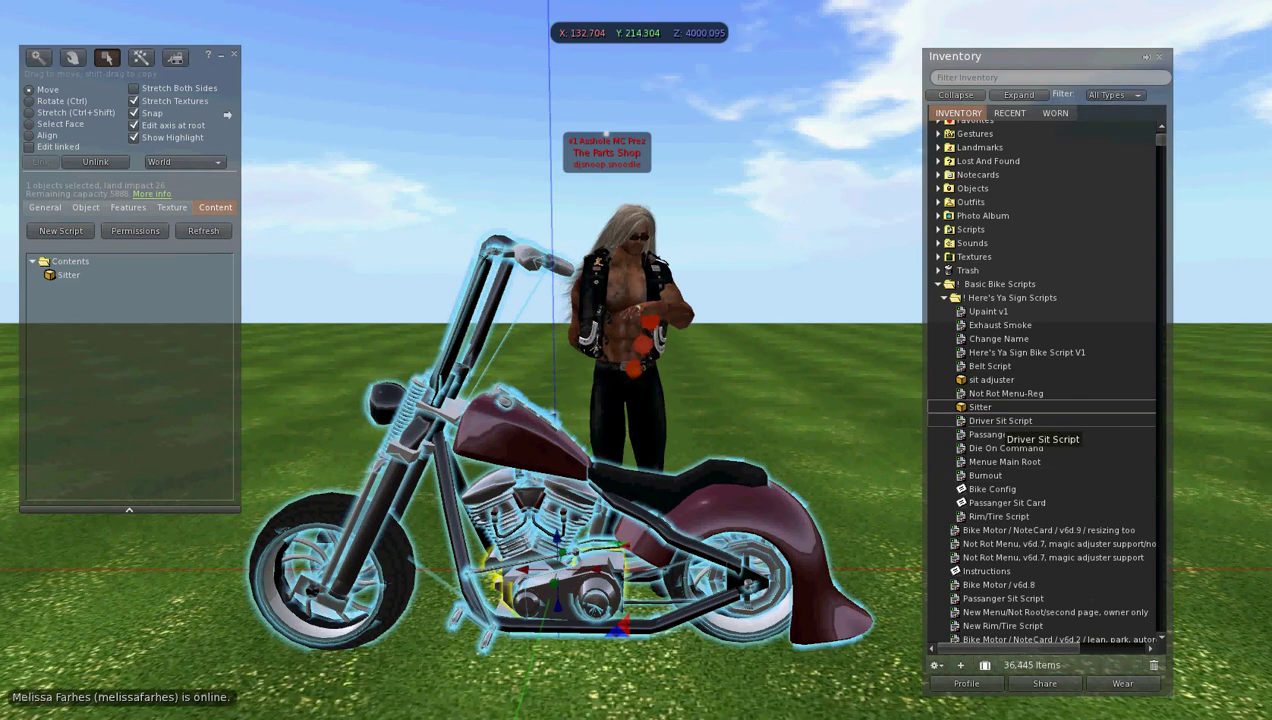
Step: Add Driver Sit Script, Menue Main Root, Bike Config and Here's Ya Sign Bike Script V1 to the motorcycle's contents
{"action": "left_click_drag", "start_coordinate": [999, 421], "coordinate": [128, 330]}
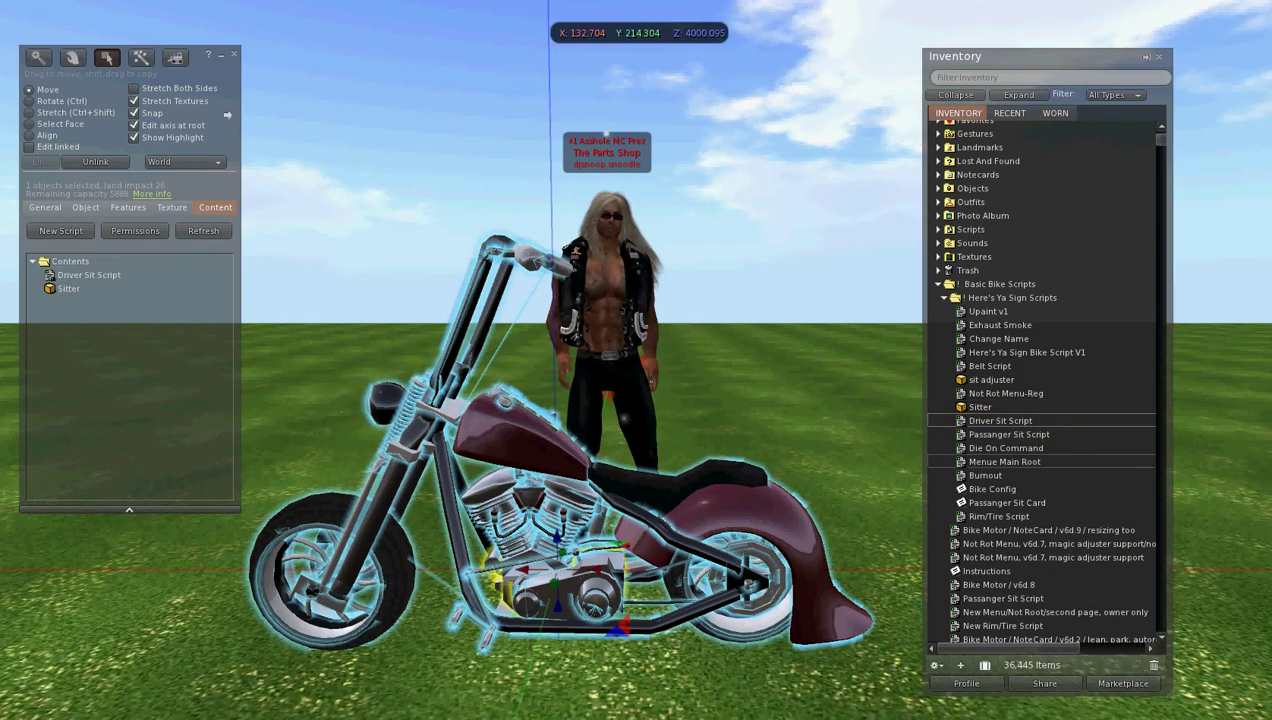
{"action": "left_click_drag", "start_coordinate": [1003, 462], "coordinate": [197, 280]}
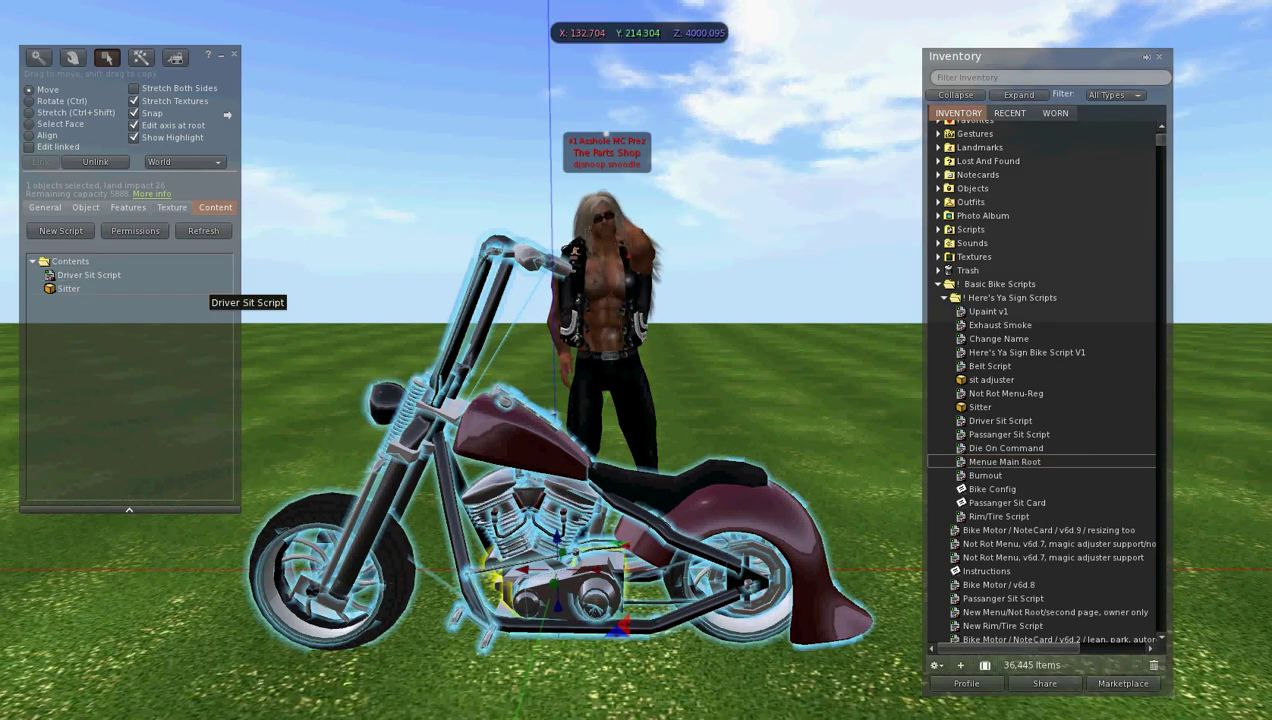
{"action": "left_click_drag", "start_coordinate": [983, 489], "coordinate": [600, 400]}
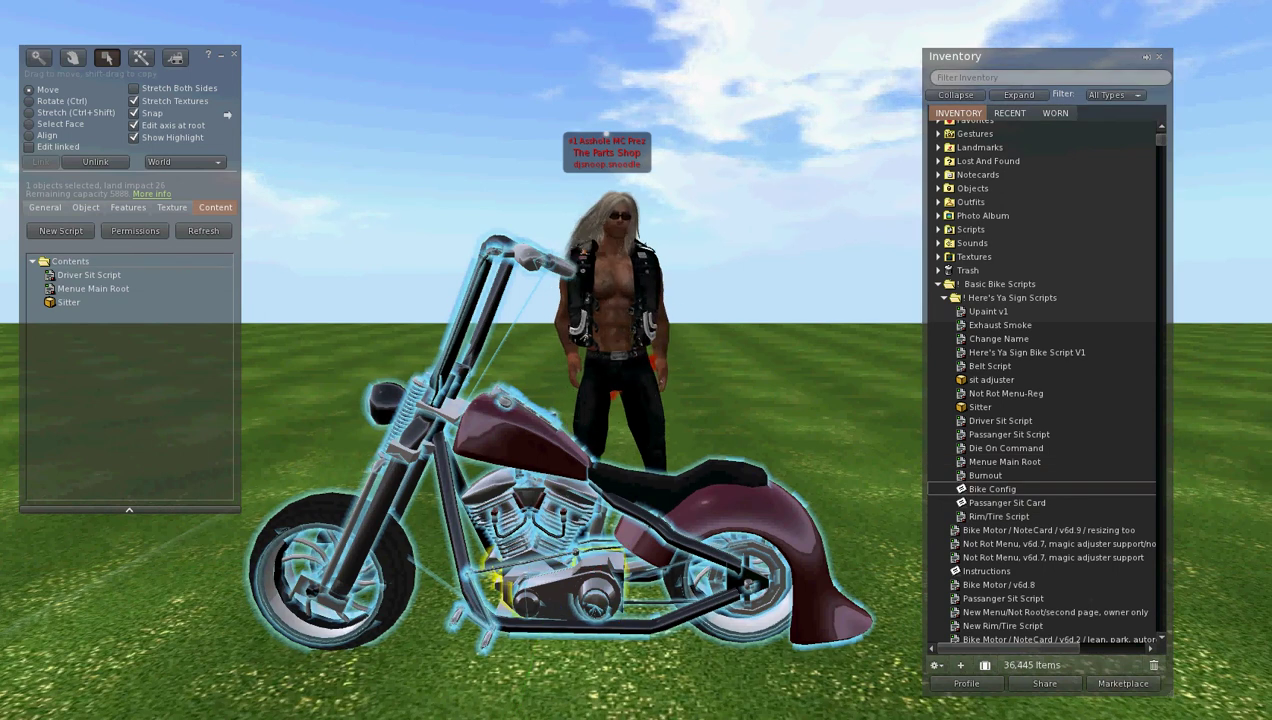
{"action": "left_click_drag", "start_coordinate": [150, 262], "coordinate": [150, 262]}
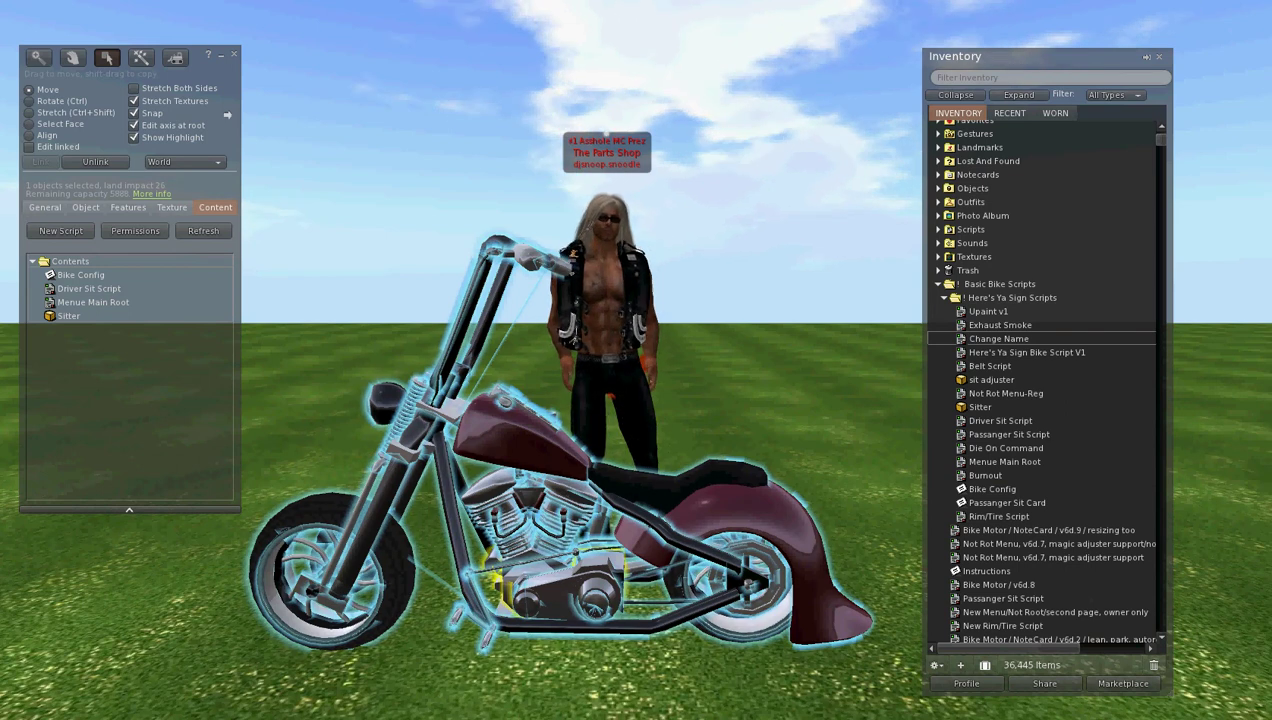
{"action": "left_click_drag", "start_coordinate": [998, 339], "coordinate": [186, 289]}
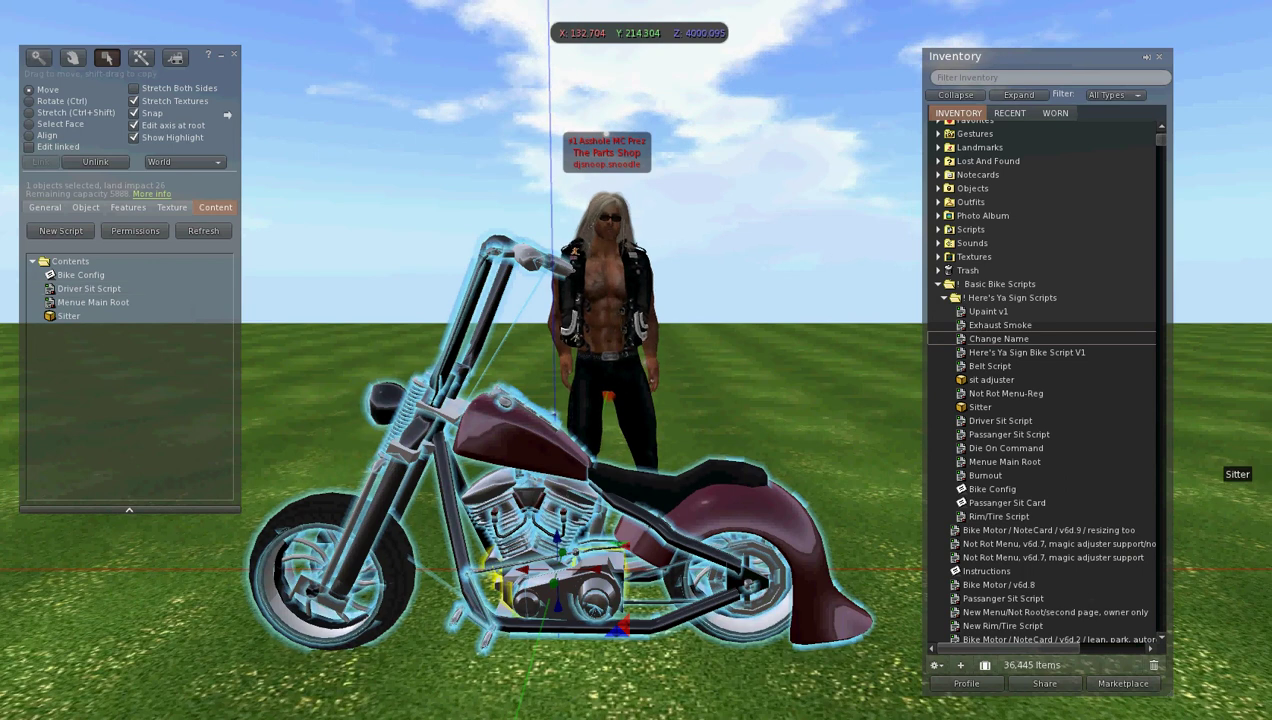
{"action": "left_click_drag", "start_coordinate": [1015, 353], "coordinate": [600, 325]}
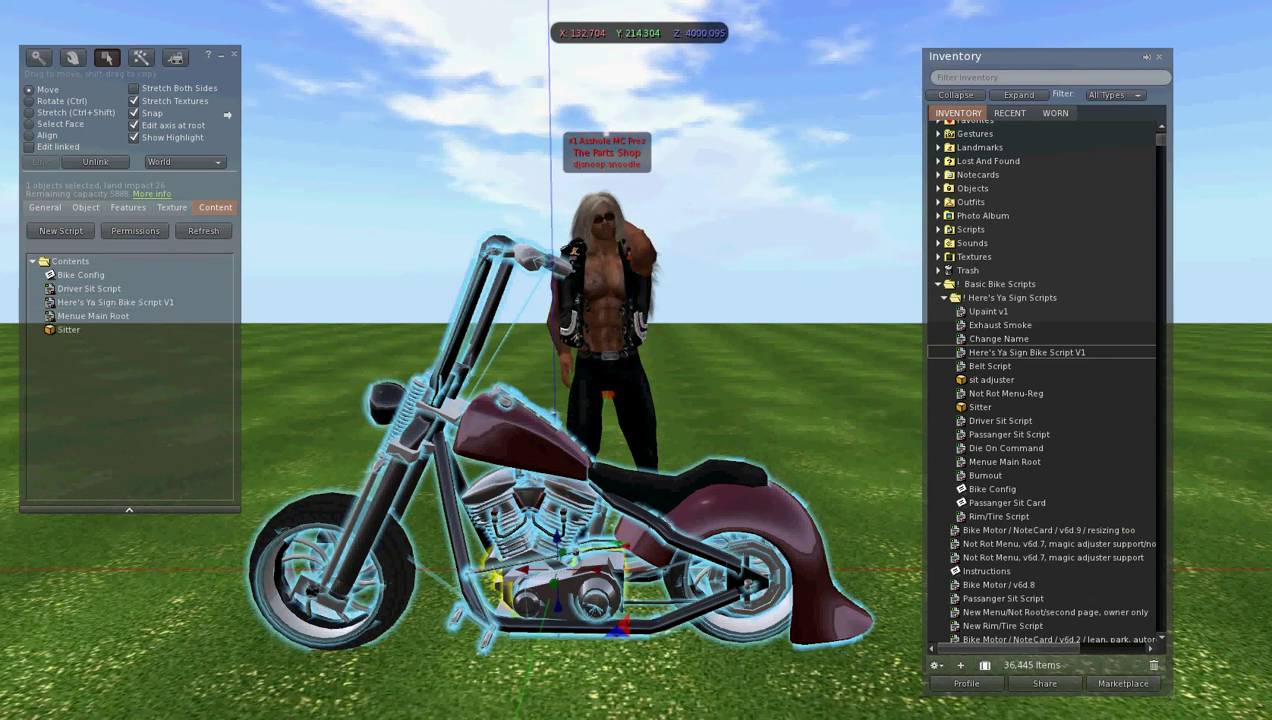
Step: Enable editing of linked parts and add the Rim/Tire Script to the front tire and the front rim
{"action": "left_click", "coordinate": [30, 147]}
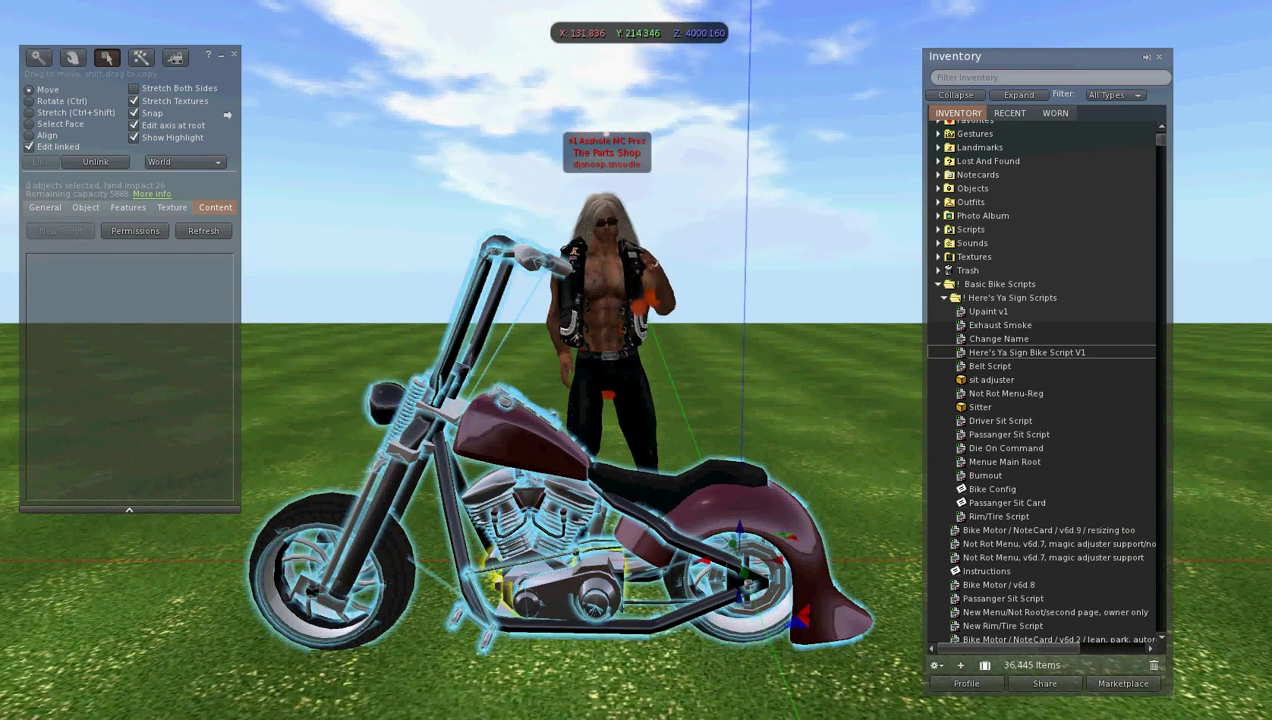
{"action": "left_click", "coordinate": [283, 528]}
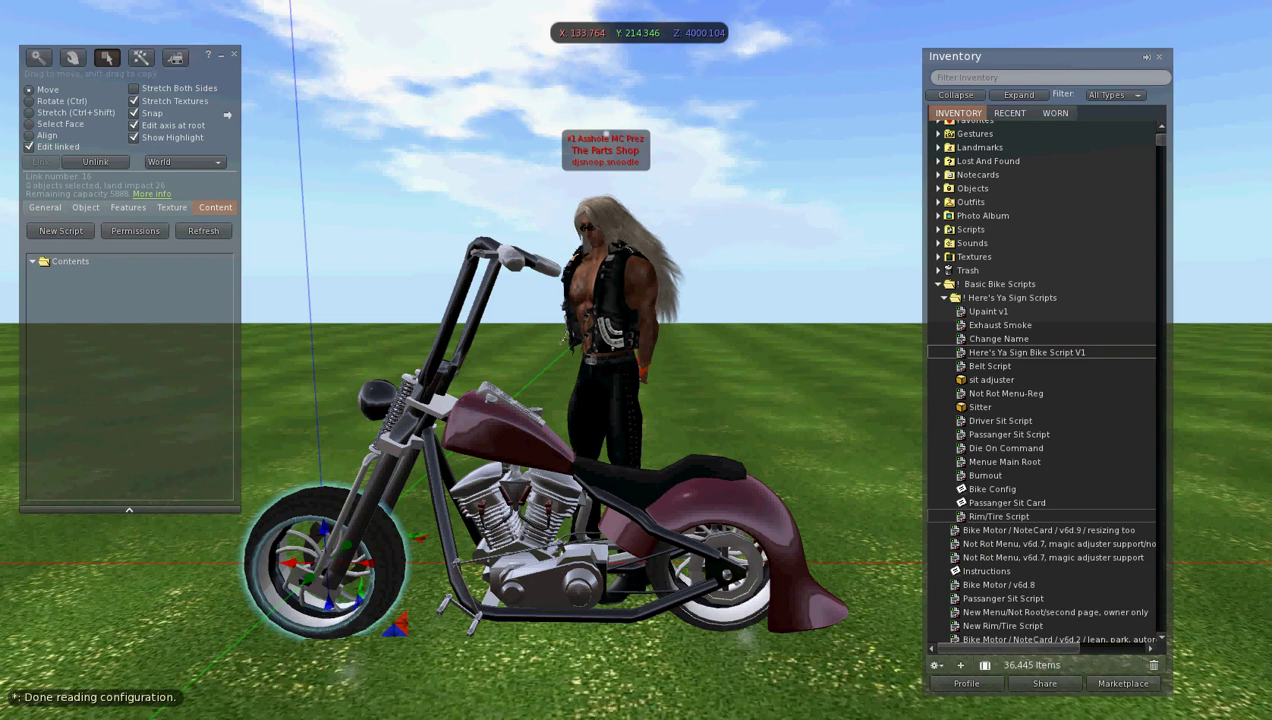
{"action": "left_click_drag", "start_coordinate": [1000, 517], "coordinate": [110, 320]}
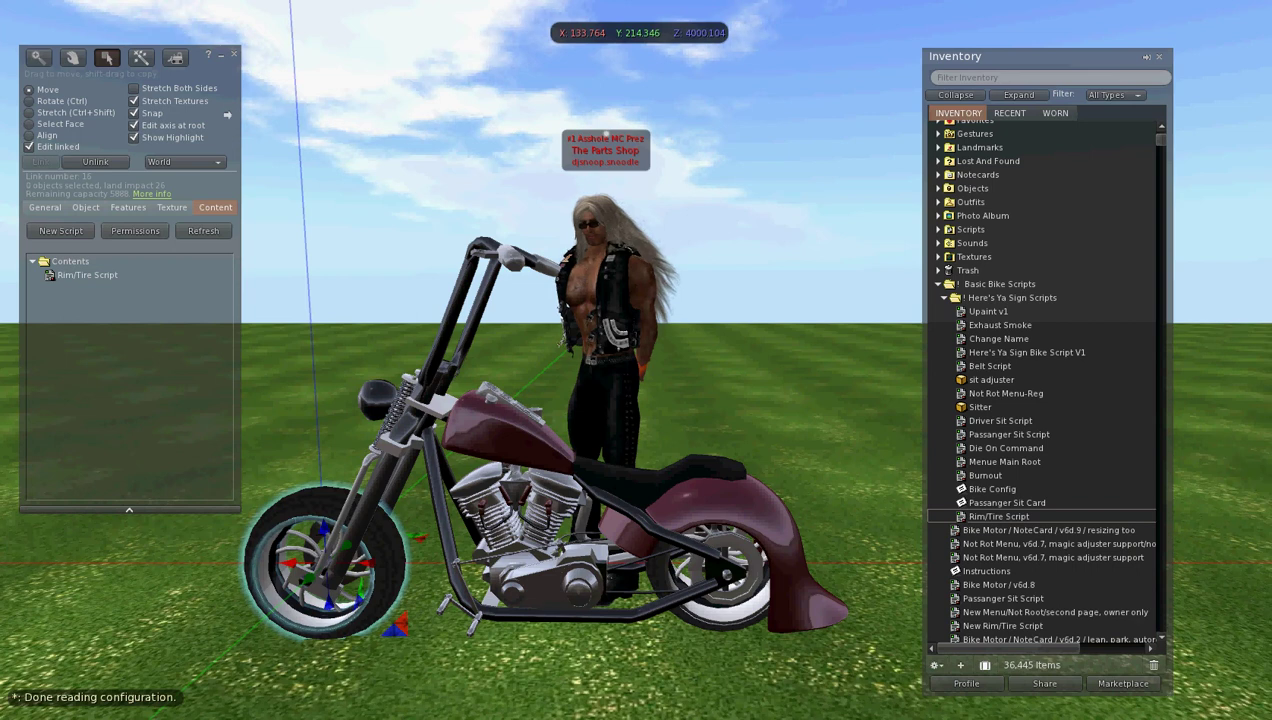
{"action": "left_click", "coordinate": [300, 580]}
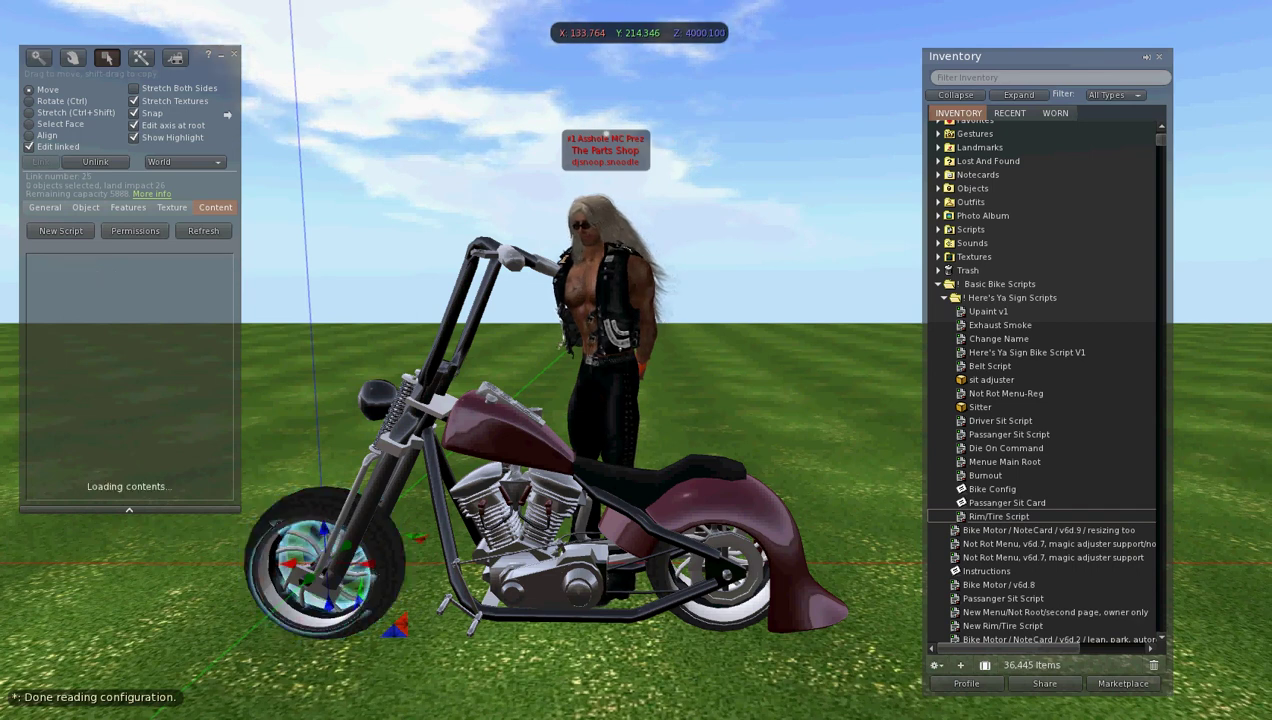
{"action": "left_click", "coordinate": [998, 517]}
{"action": "left_click_drag", "start_coordinate": [998, 517], "coordinate": [130, 350]}
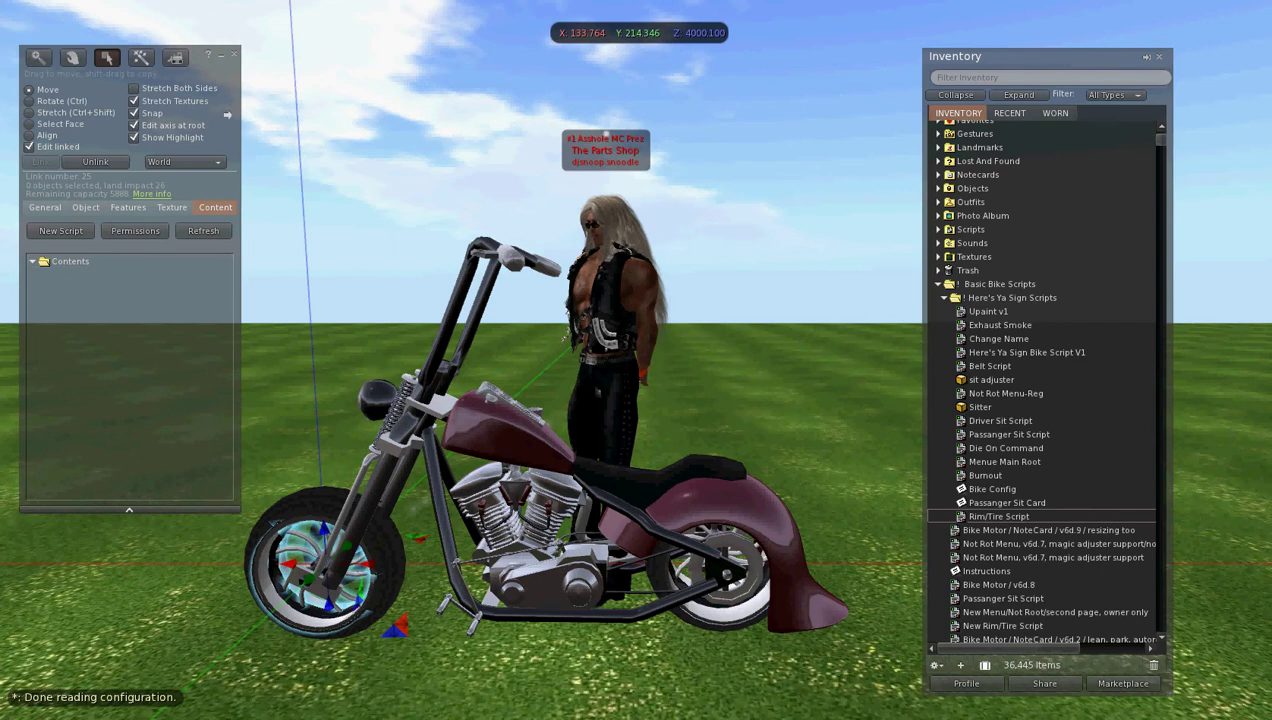
Step: Add the Rim/Tire Script and the Burnout script to the rear tire's contents
{"action": "left_click", "coordinate": [700, 617]}
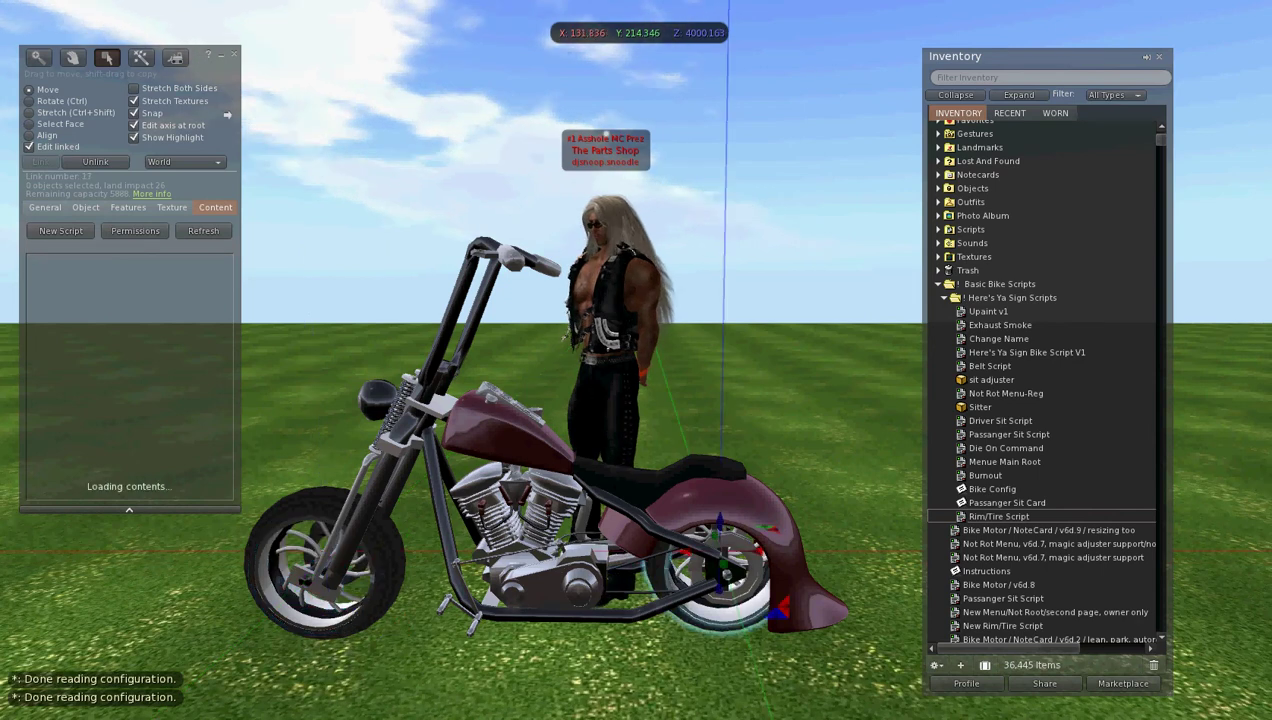
{"action": "left_click_drag", "start_coordinate": [998, 517], "coordinate": [130, 350]}
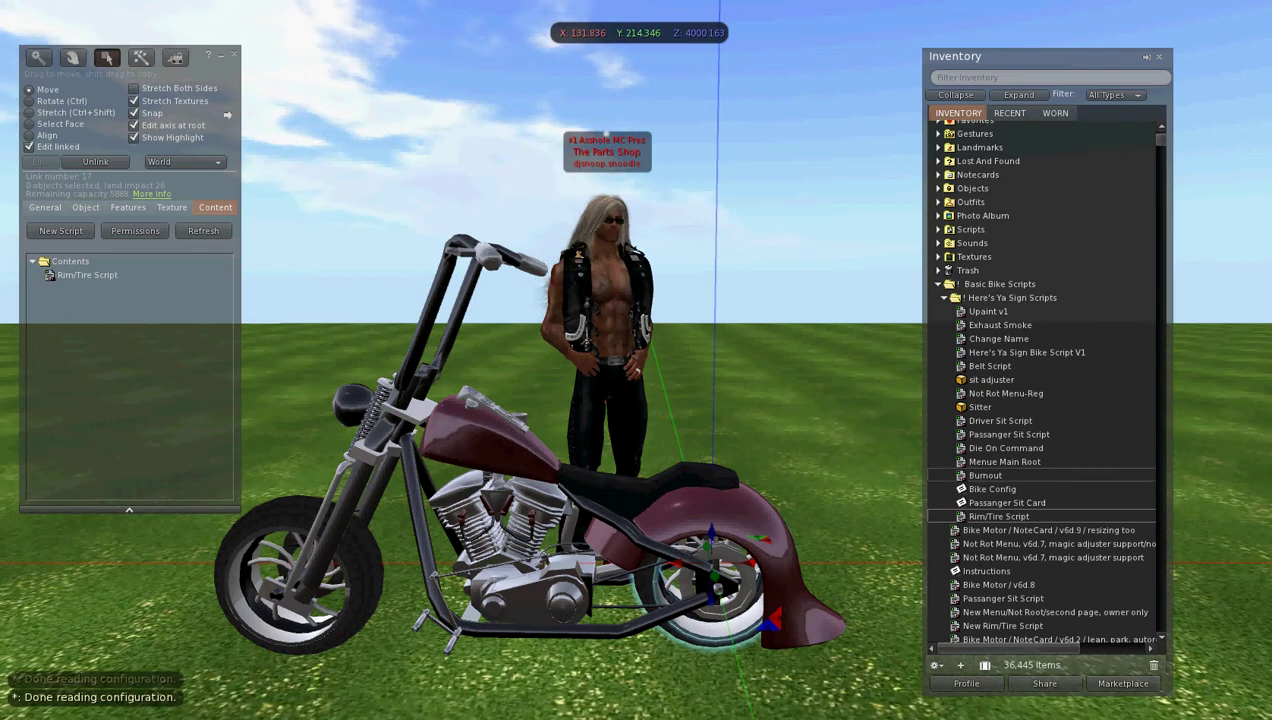
{"action": "left_click_drag", "start_coordinate": [985, 476], "coordinate": [115, 340]}
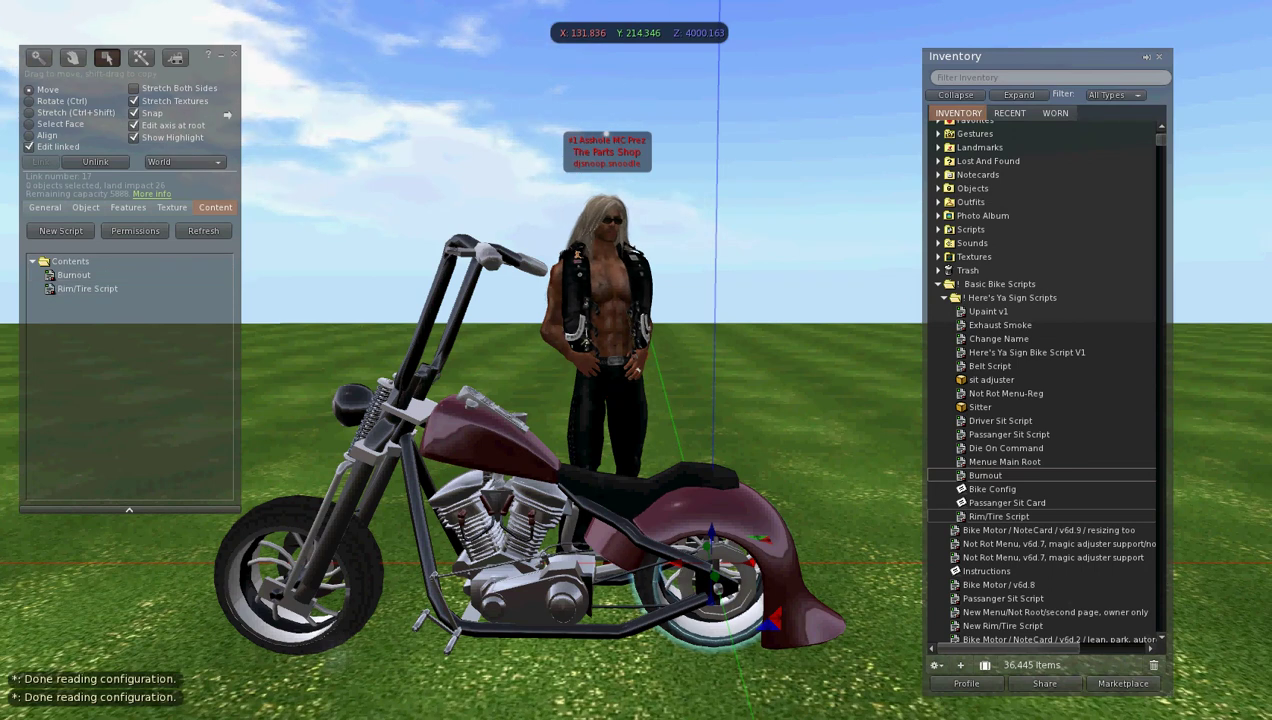
Step: Add the Rim/Tire Script to the rear rim's contents and close the object editor
{"action": "left_click", "coordinate": [688, 588]}
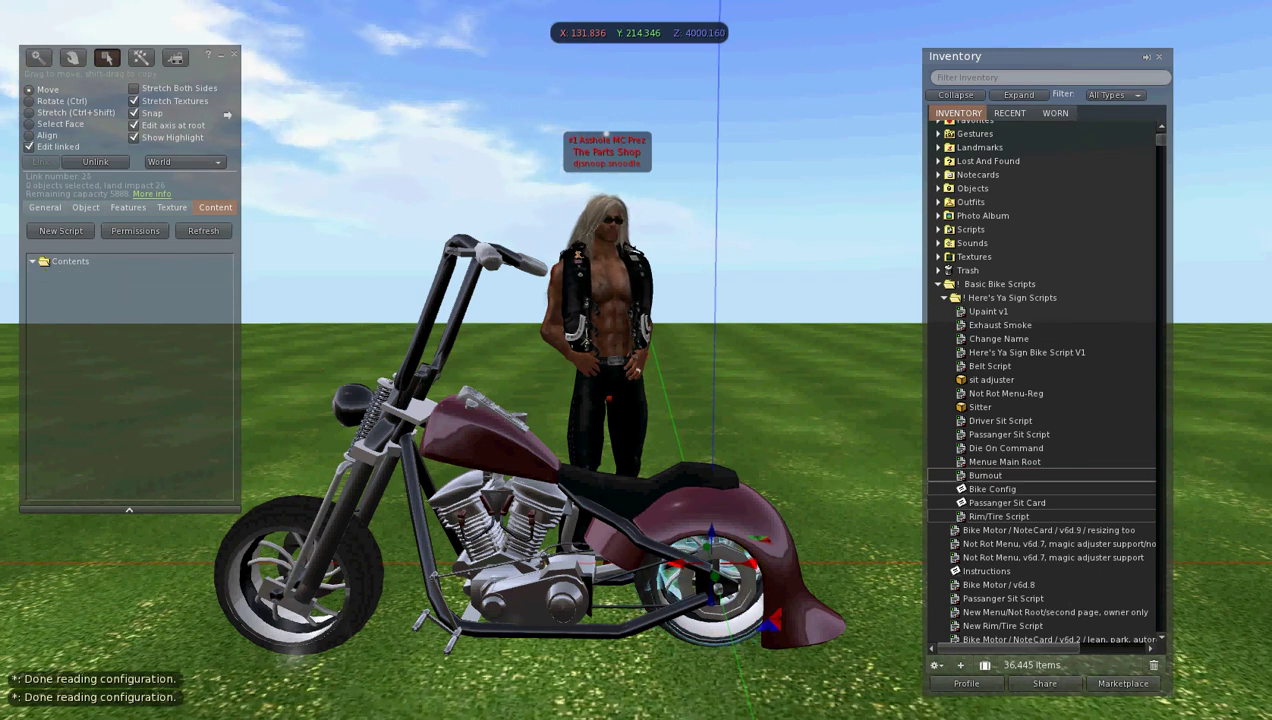
{"action": "key", "text": "ctrl+period"}
{"action": "left_click_drag", "start_coordinate": [998, 517], "coordinate": [130, 345]}
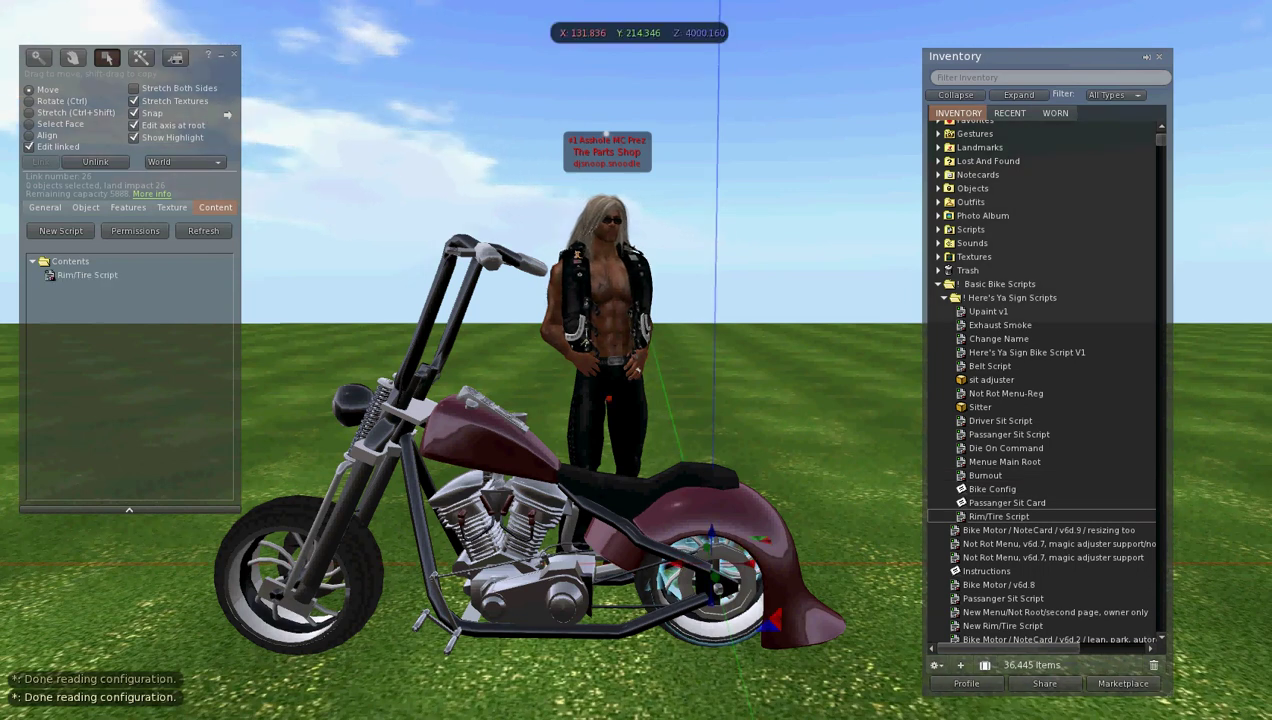
{"action": "left_click", "coordinate": [234, 54]}
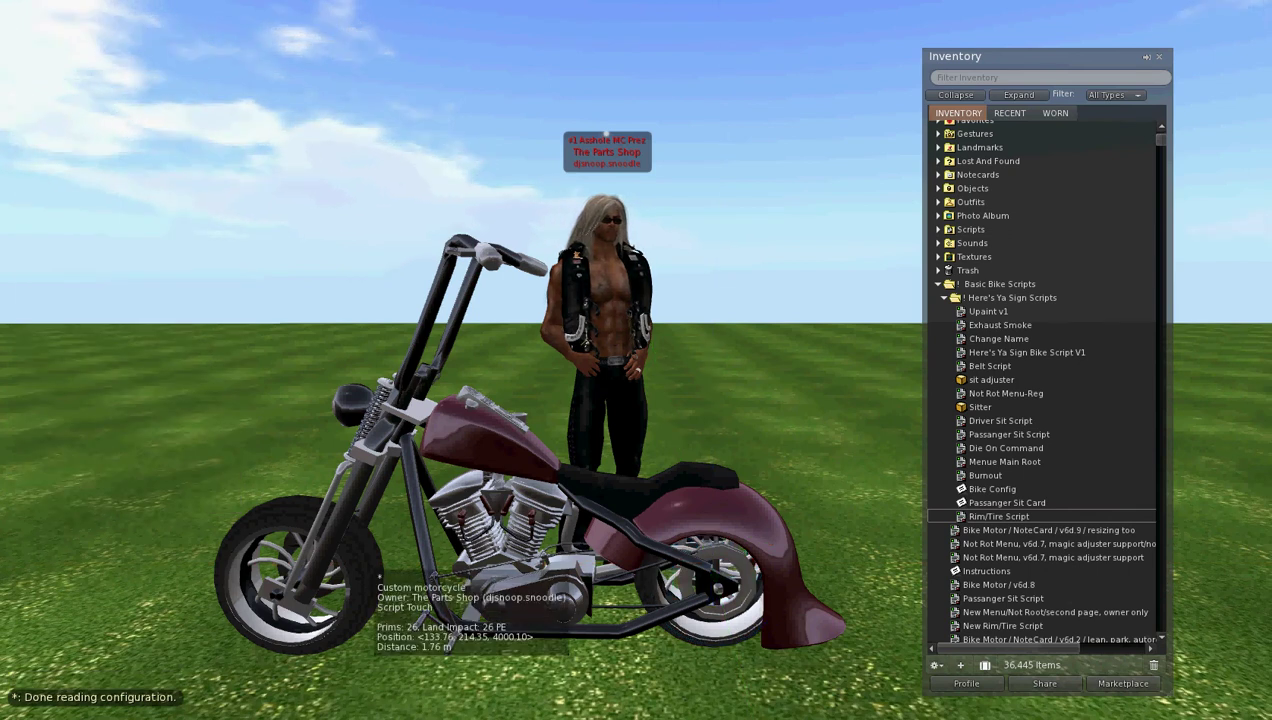
Step: Set the front tire's rest position, then edit it as a linked part and spin it forward
{"action": "left_click", "coordinate": [374, 560]}
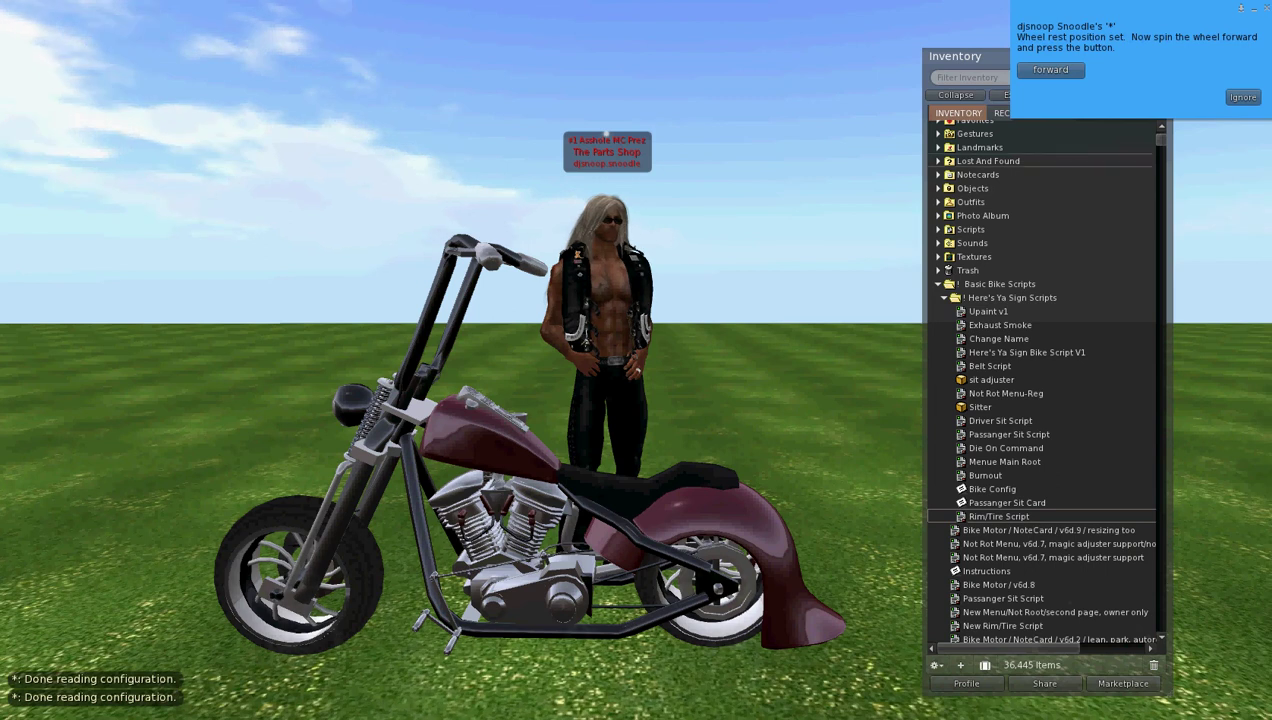
{"action": "right_click", "coordinate": [353, 561]}
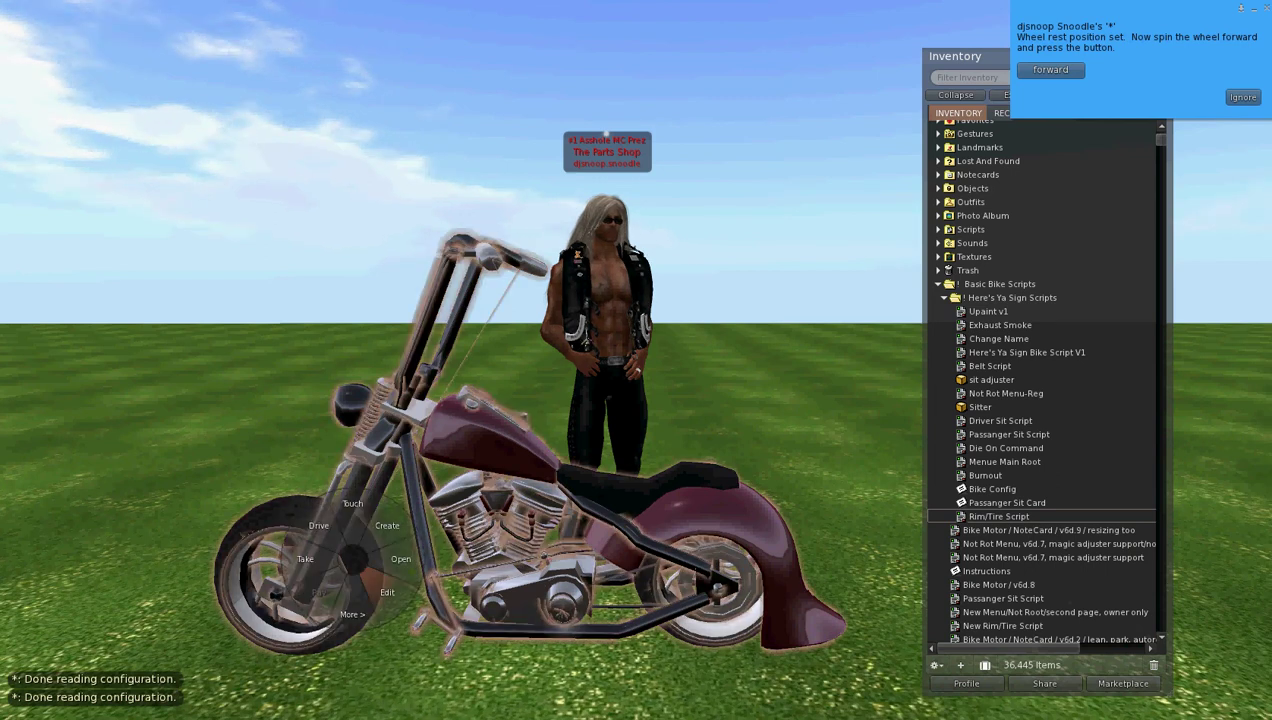
{"action": "left_click", "coordinate": [387, 592]}
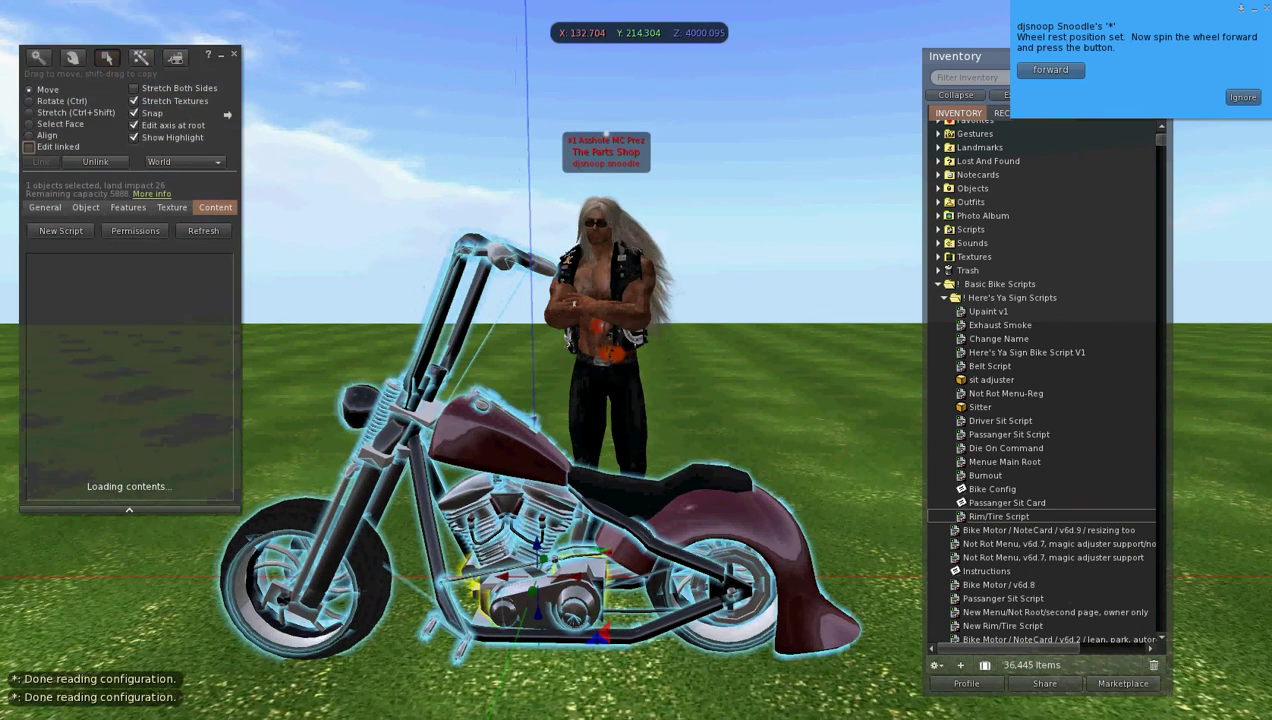
{"action": "left_click", "coordinate": [29, 147]}
{"action": "left_click", "coordinate": [240, 600]}
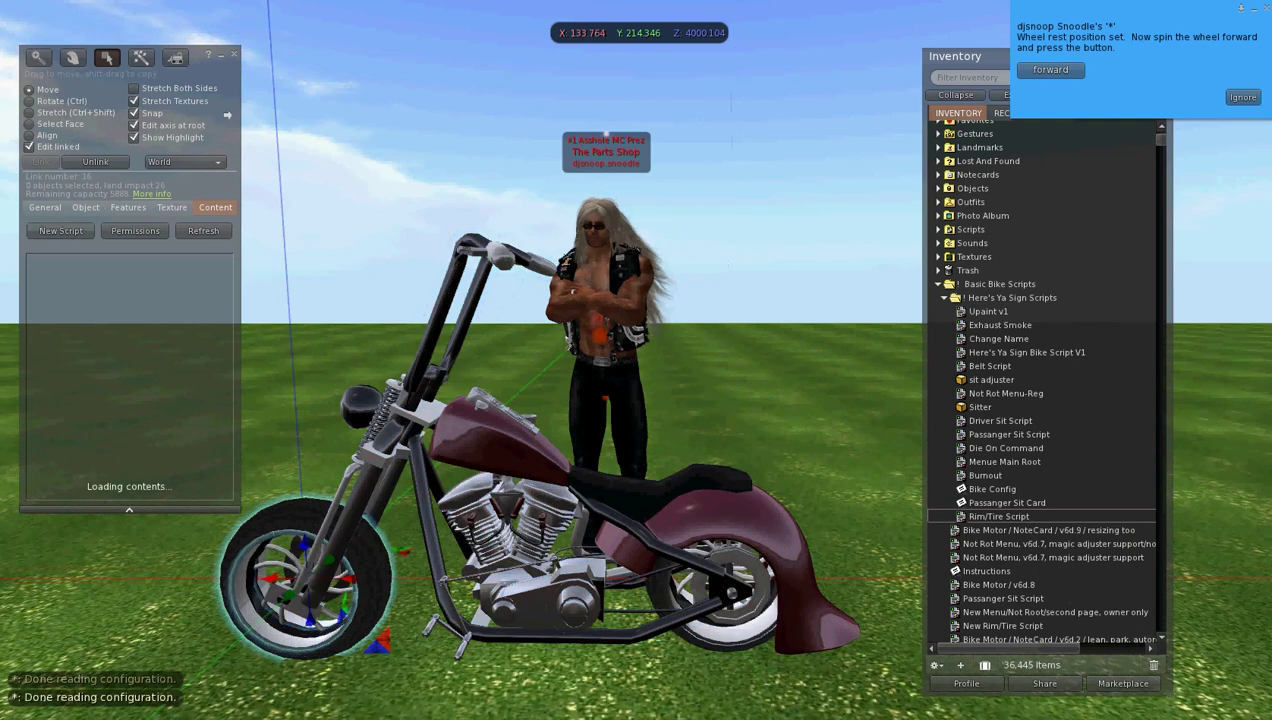
{"action": "key", "text": "ctrl"}
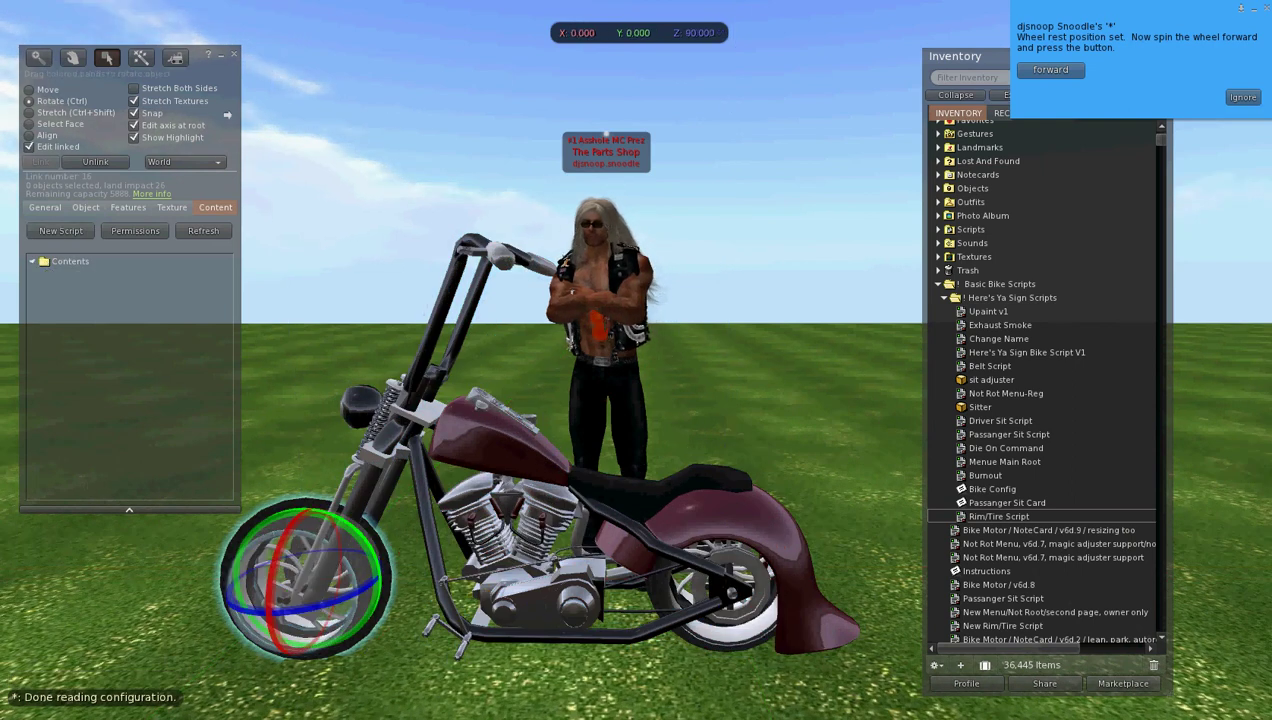
{"action": "left_click_drag", "start_coordinate": [238, 600], "coordinate": [303, 650]}
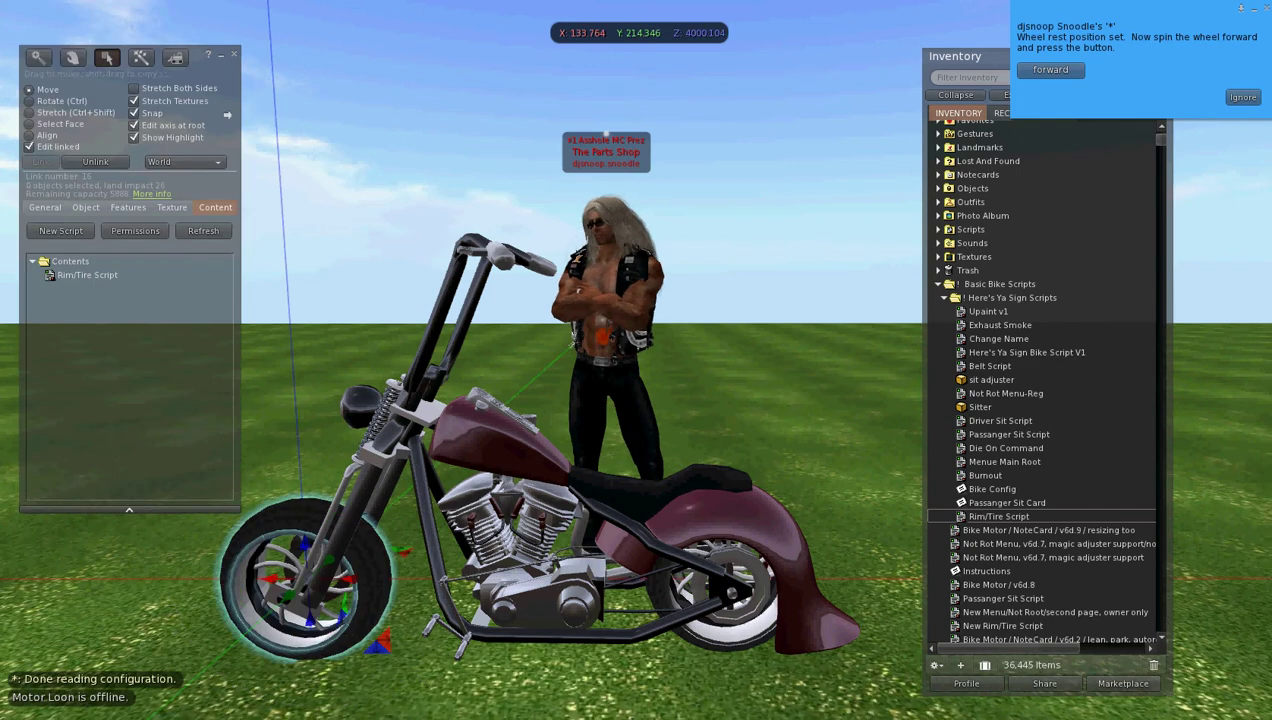
Step: Register the front tire's forward spin, choose none for turning, and finish its wheel setup
{"action": "left_click", "coordinate": [1050, 69]}
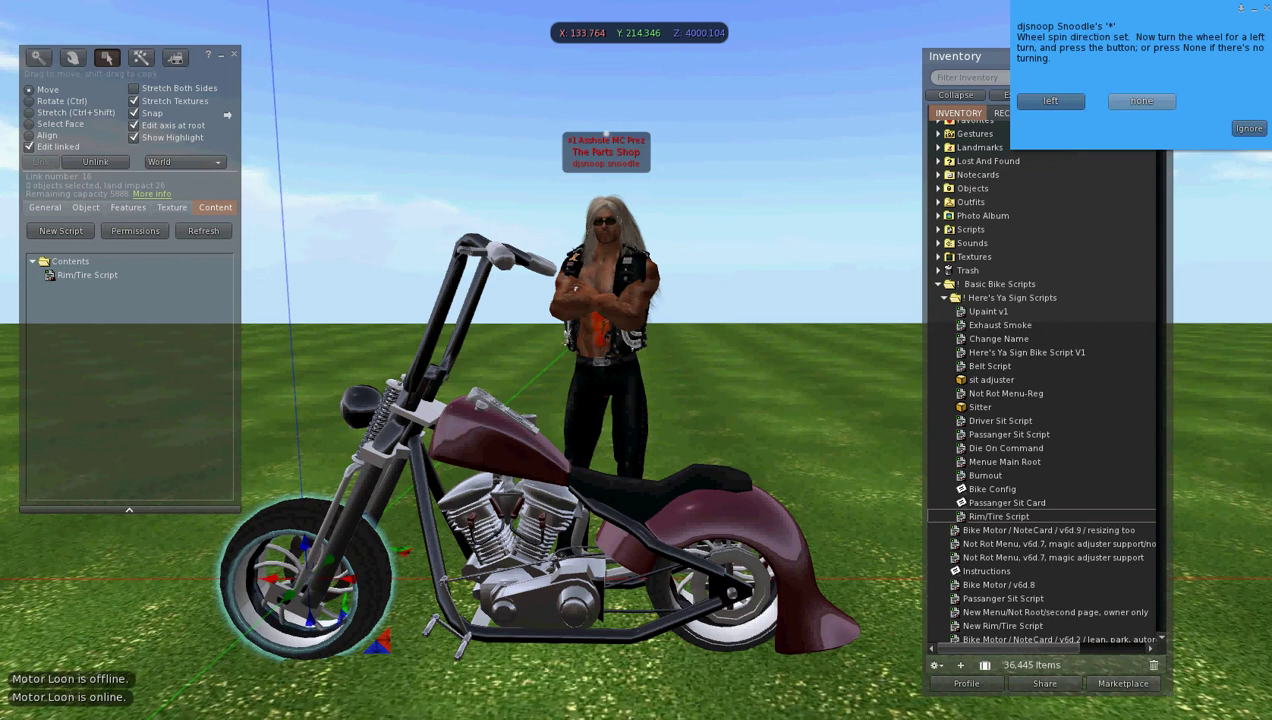
{"action": "left_click", "coordinate": [1141, 101]}
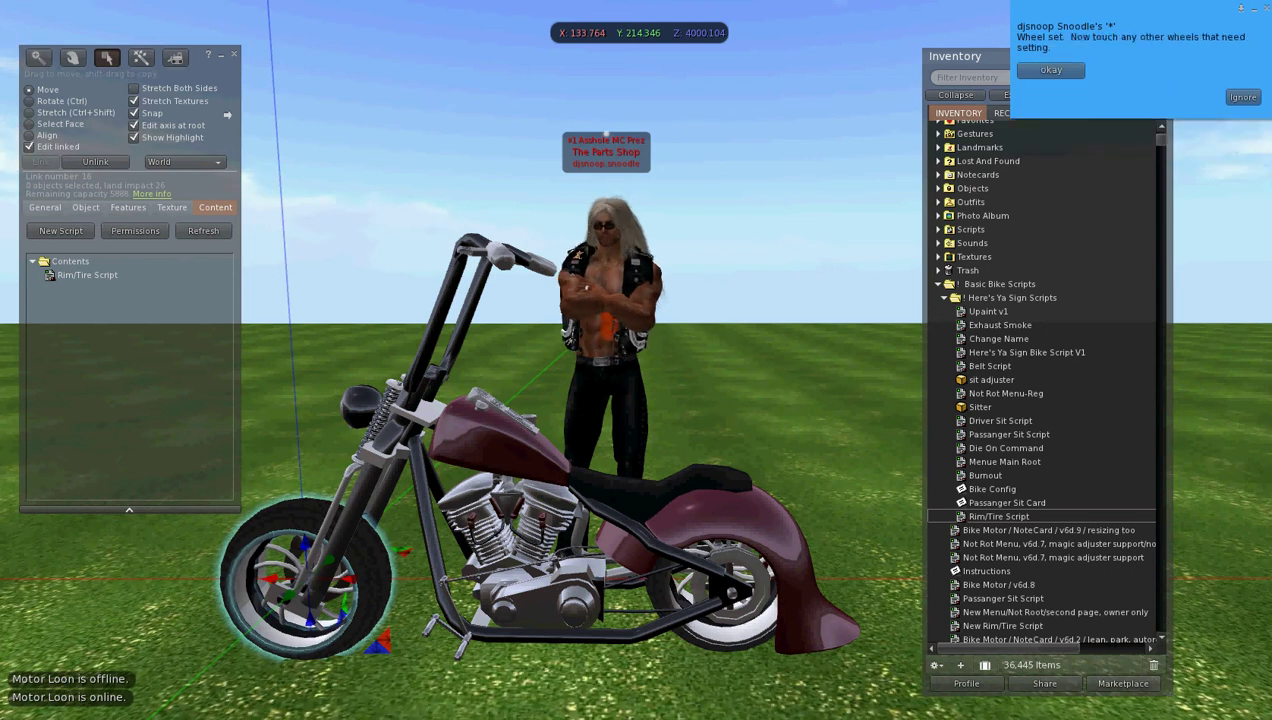
{"action": "left_click", "coordinate": [1050, 70]}
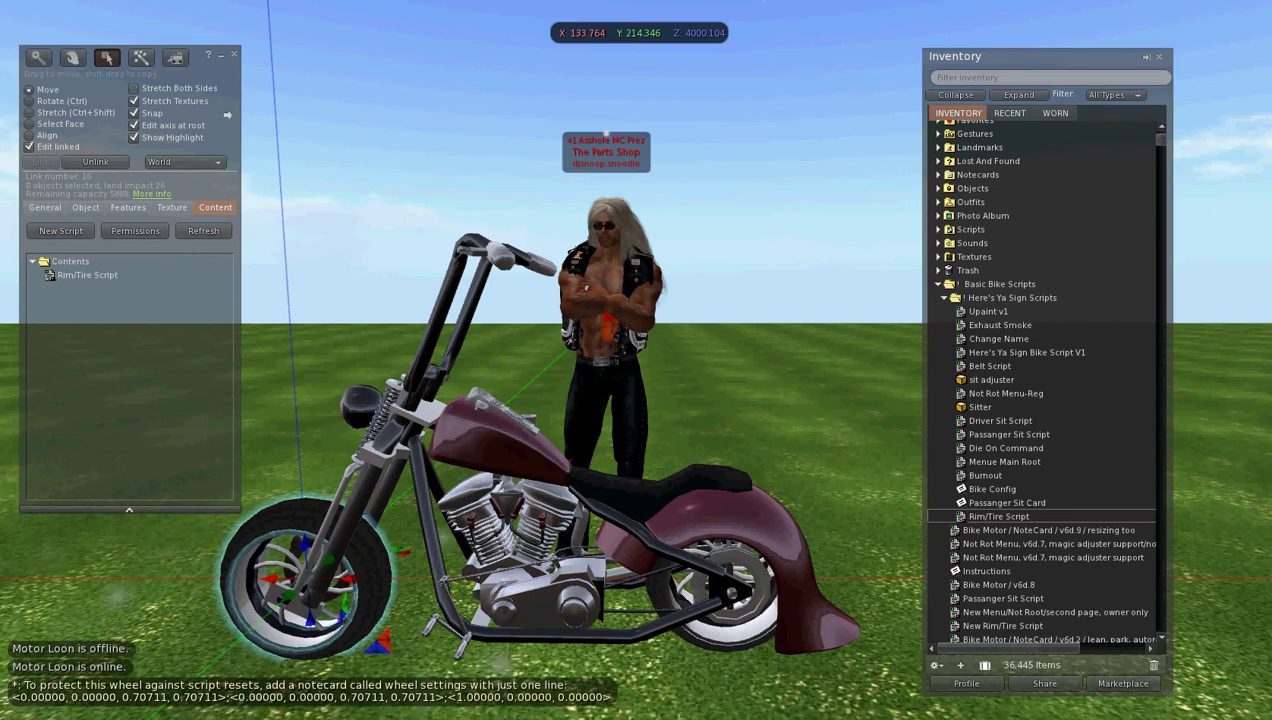
{"action": "key", "text": "Escape"}
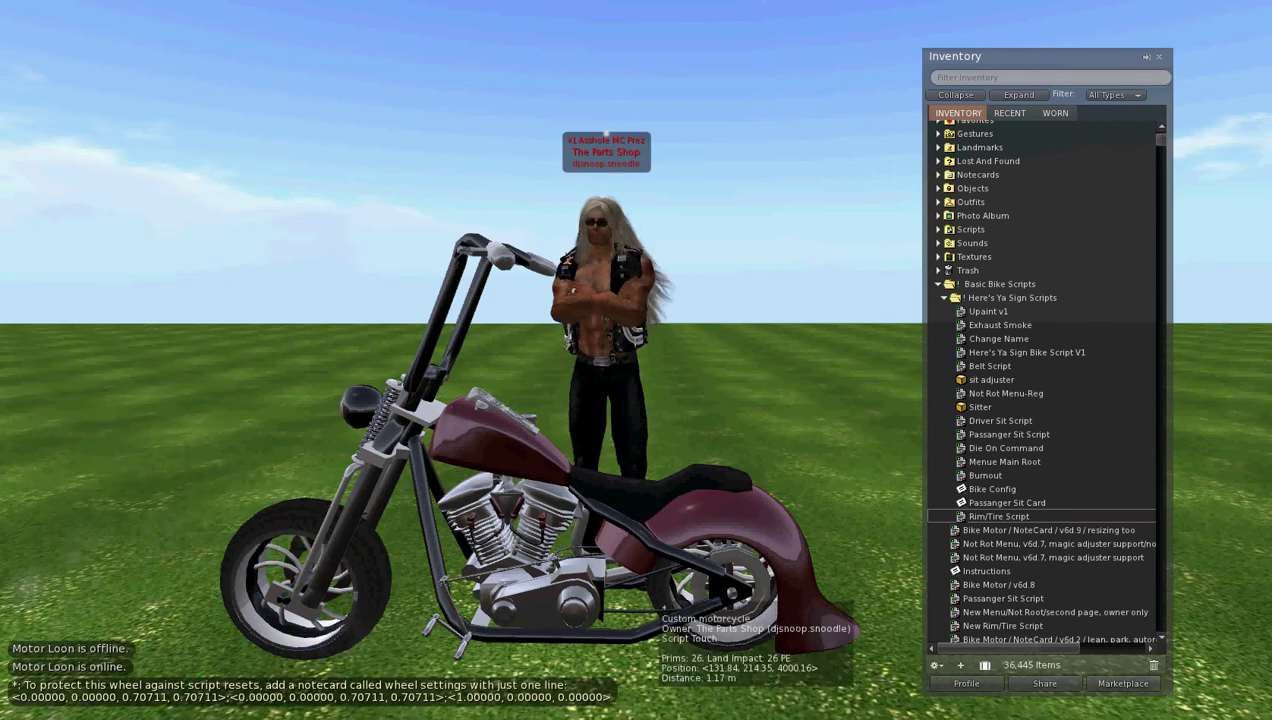
Step: Set up the rear tire by copying the last wheel without left-right and confirm the setting
{"action": "left_click", "coordinate": [660, 599]}
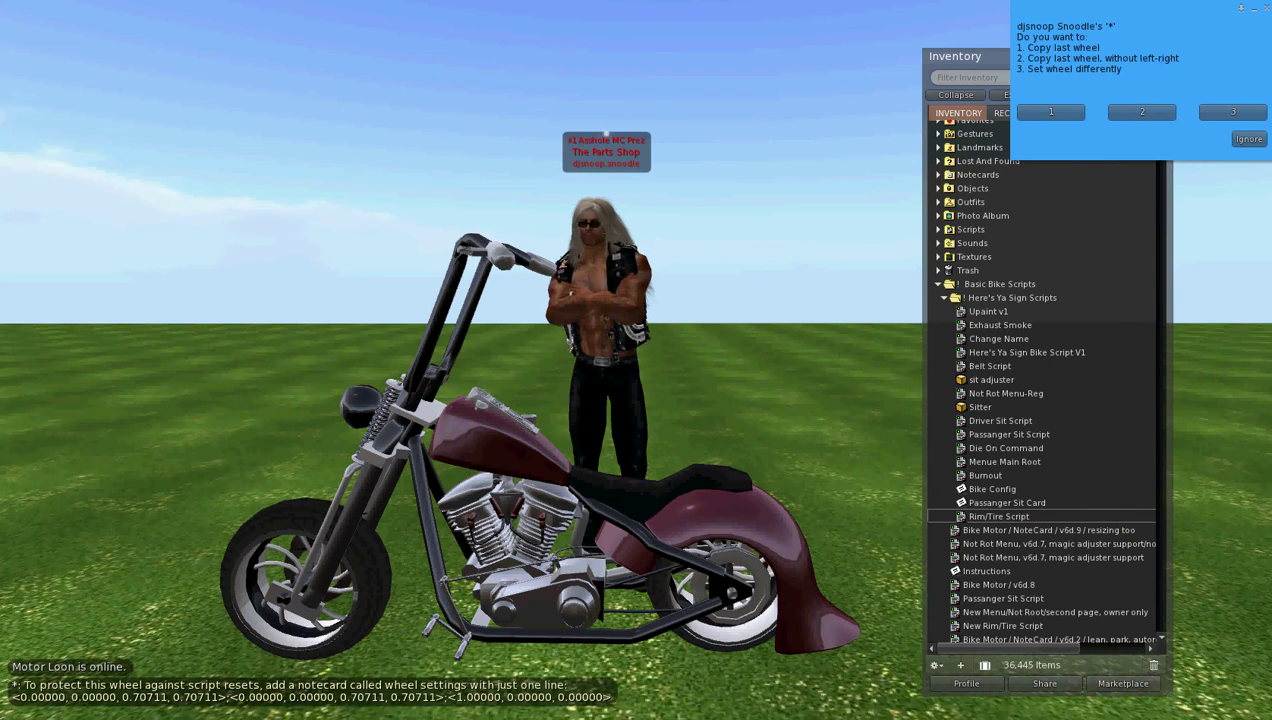
{"action": "left_click", "coordinate": [1142, 112]}
{"action": "left_click", "coordinate": [1142, 111]}
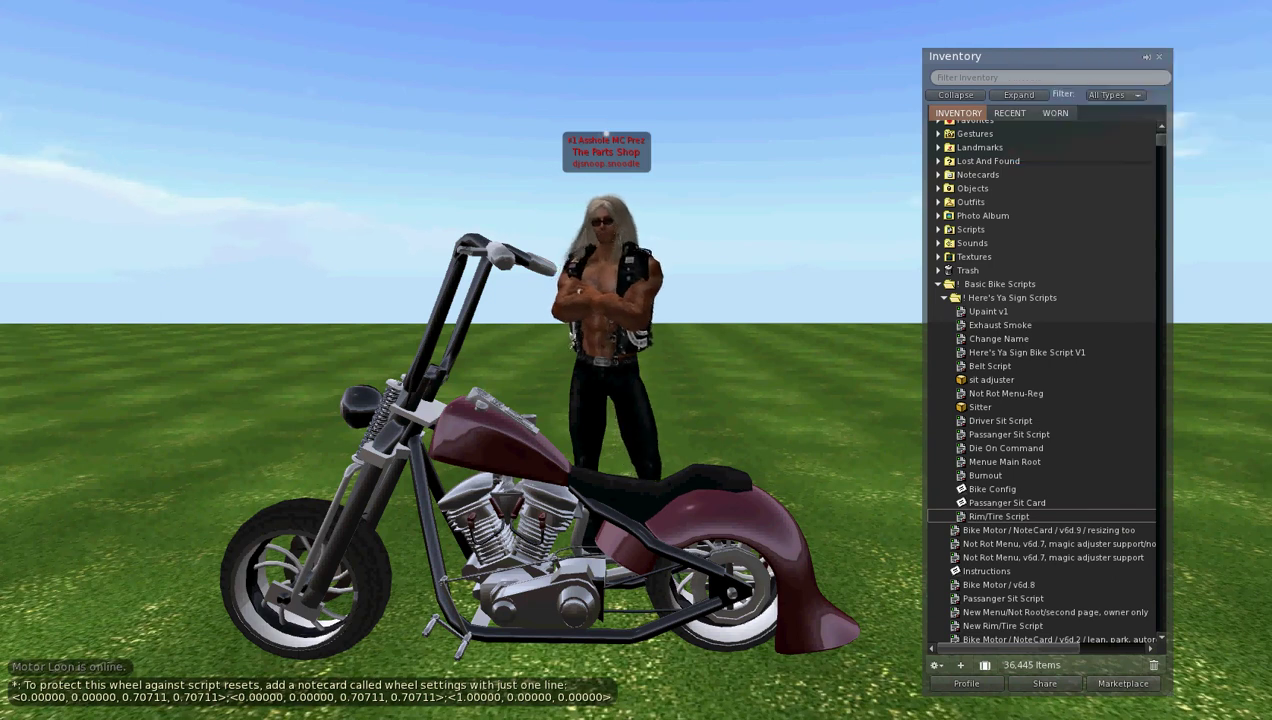
{"action": "left_click", "coordinate": [1051, 71]}
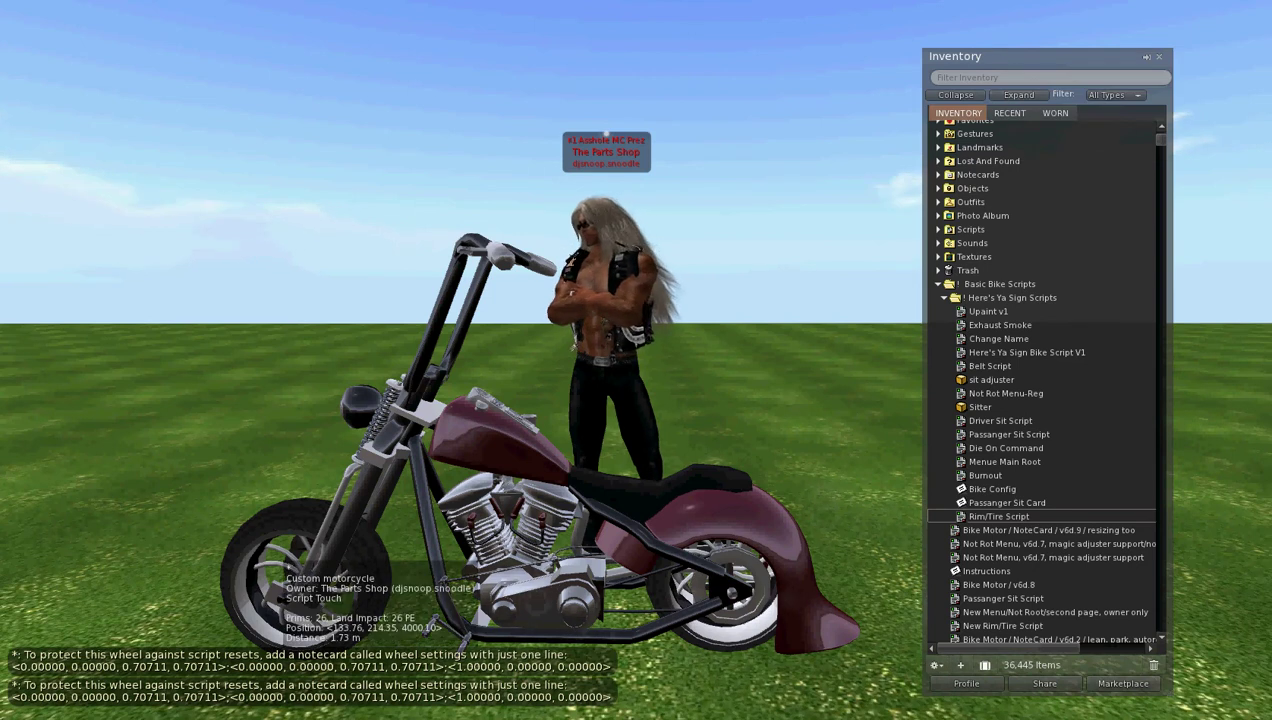
Step: Choose to set the front rim differently from the last wheel, then edit it as a linked part and spin it forward
{"action": "left_click", "coordinate": [432, 626]}
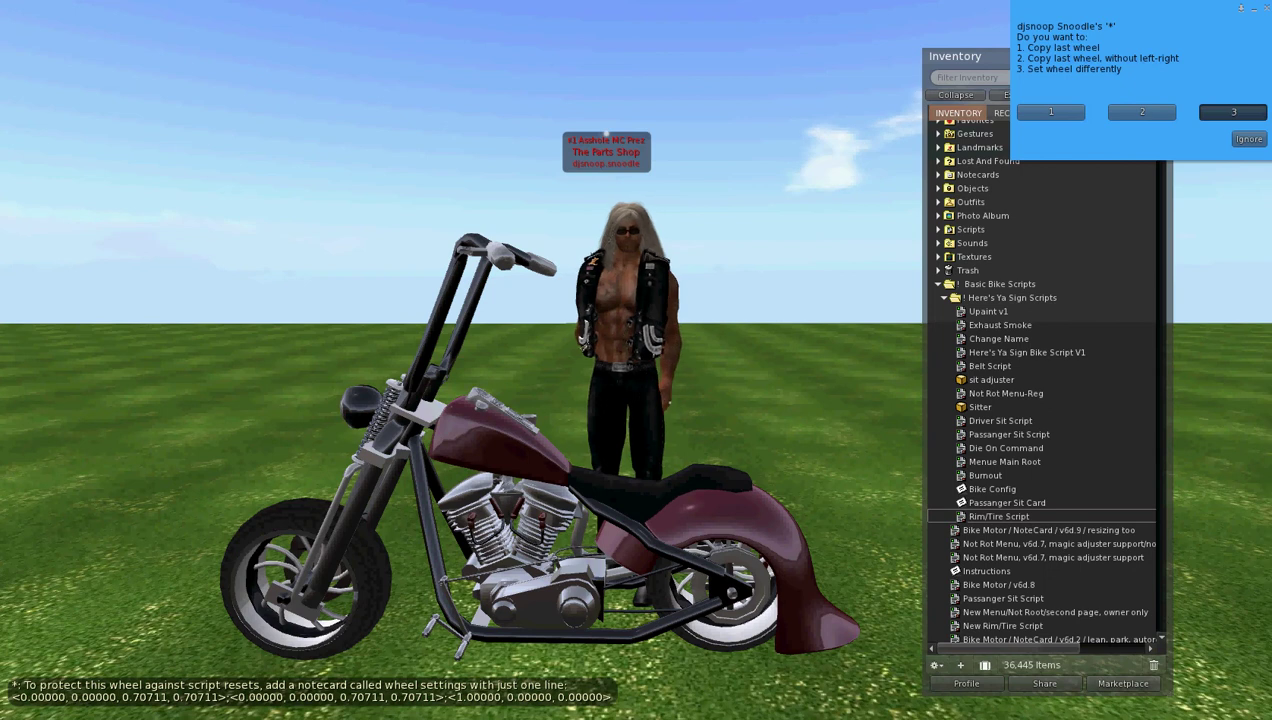
{"action": "left_click", "coordinate": [1232, 112]}
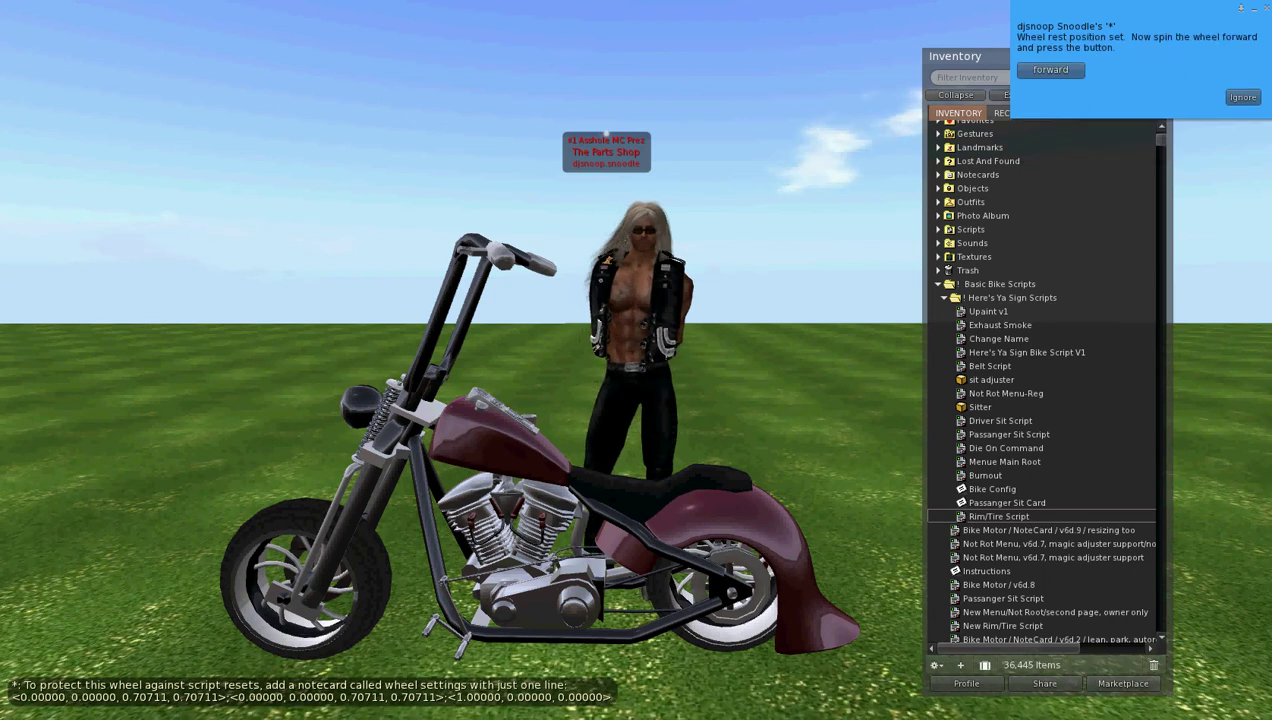
{"action": "right_click", "coordinate": [252, 568]}
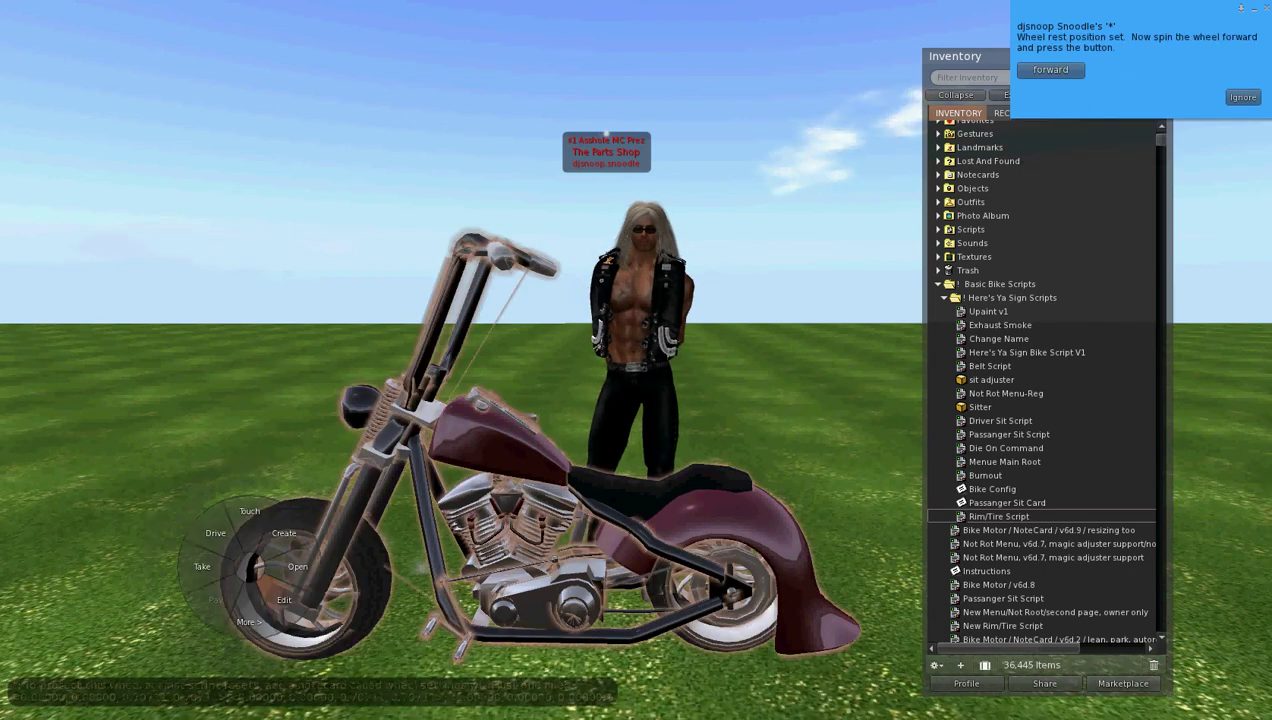
{"action": "left_click", "coordinate": [284, 599]}
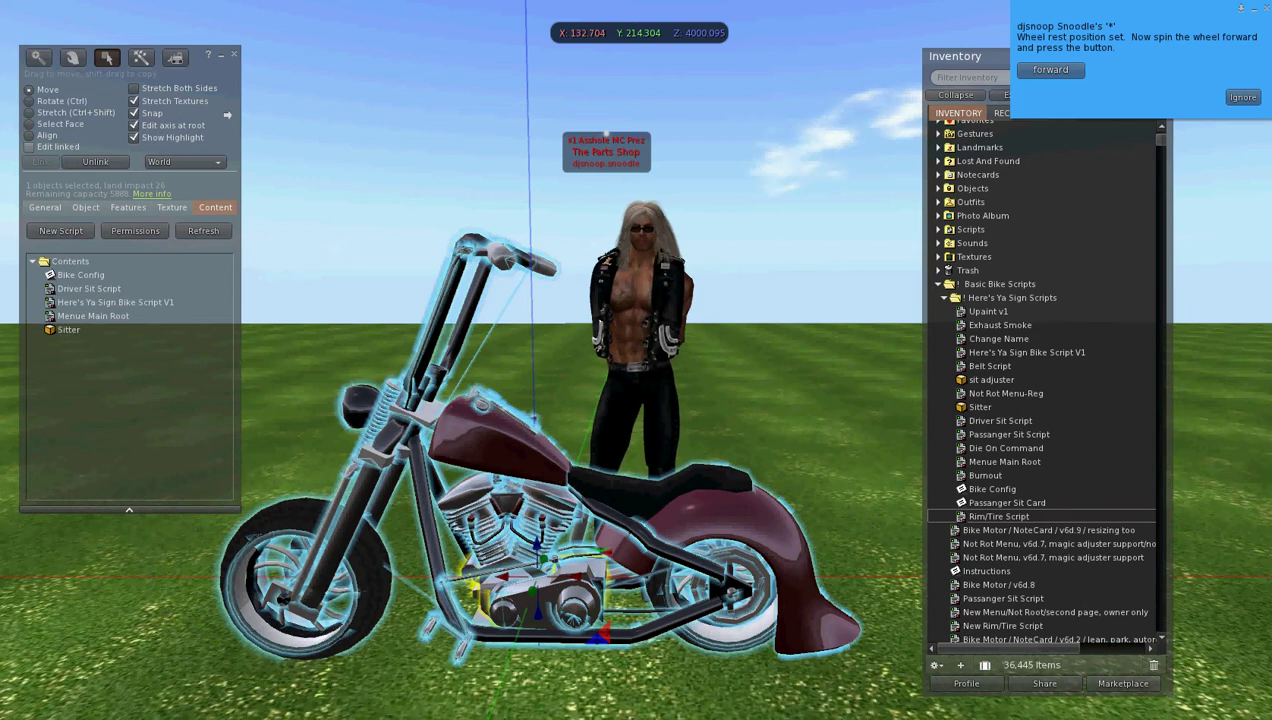
{"action": "left_click", "coordinate": [30, 147]}
{"action": "left_click", "coordinate": [284, 570]}
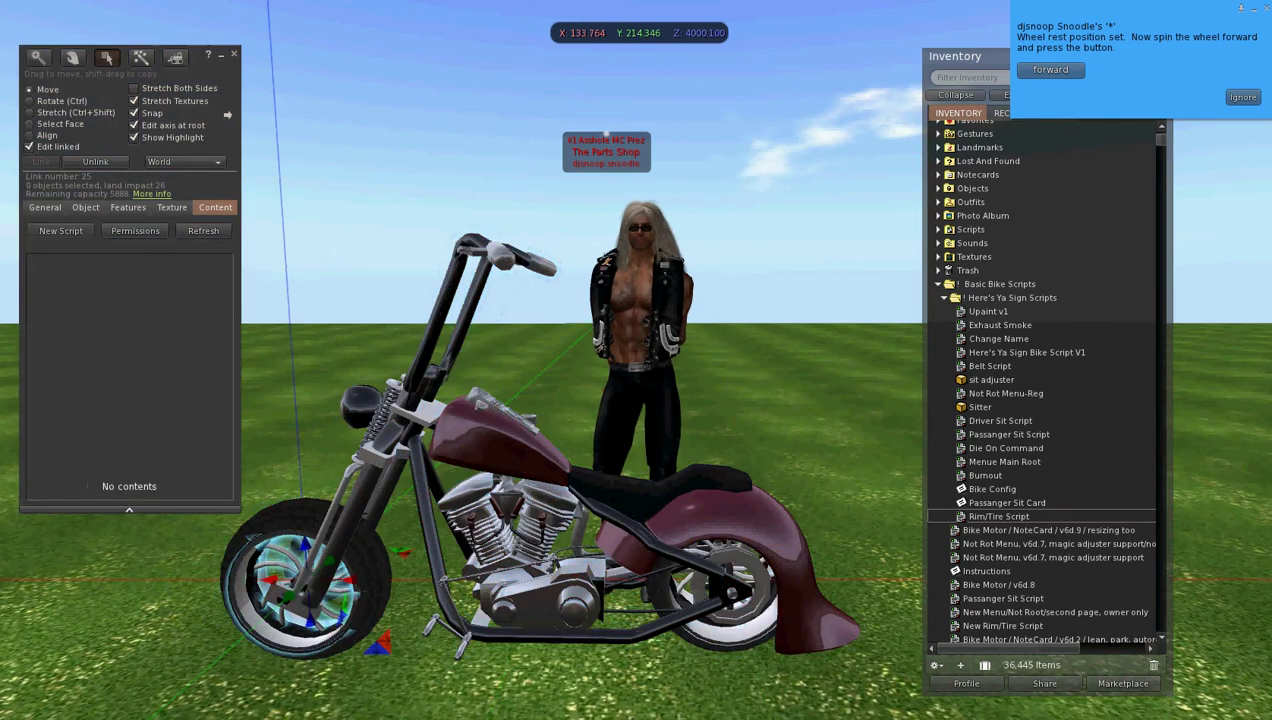
{"action": "key", "text": "ctrl"}
{"action": "left_click_drag", "start_coordinate": [262, 522], "coordinate": [240, 607]}
Step: Register the front rim's forward spin, answer its turning option, and confirm the wheel setup
{"action": "left_click", "coordinate": [1050, 69]}
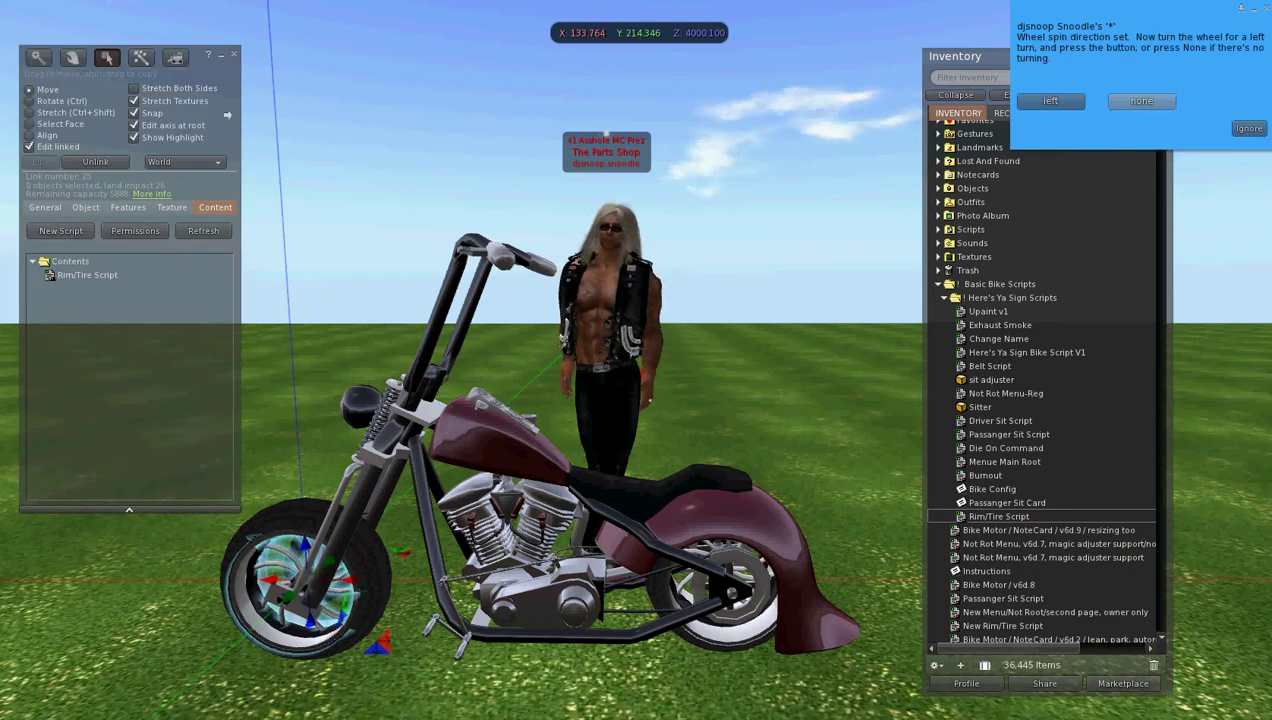
{"action": "left_click", "coordinate": [1050, 101]}
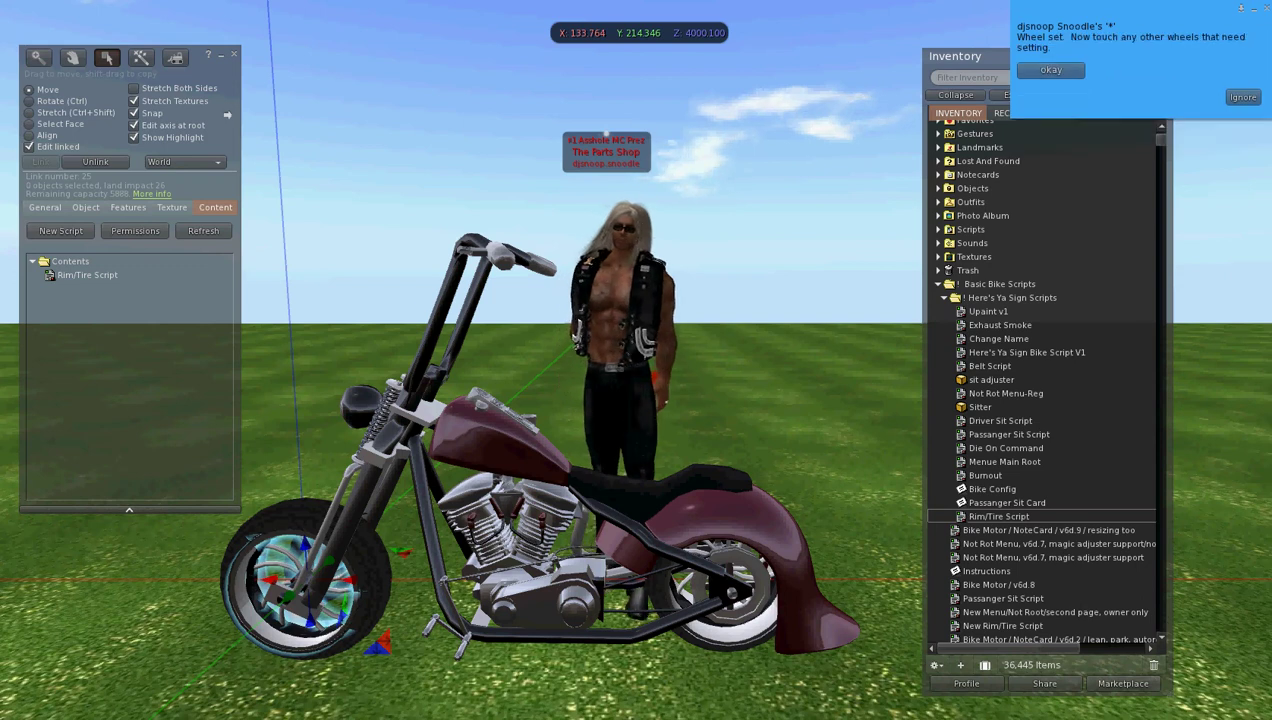
{"action": "left_click", "coordinate": [1044, 71]}
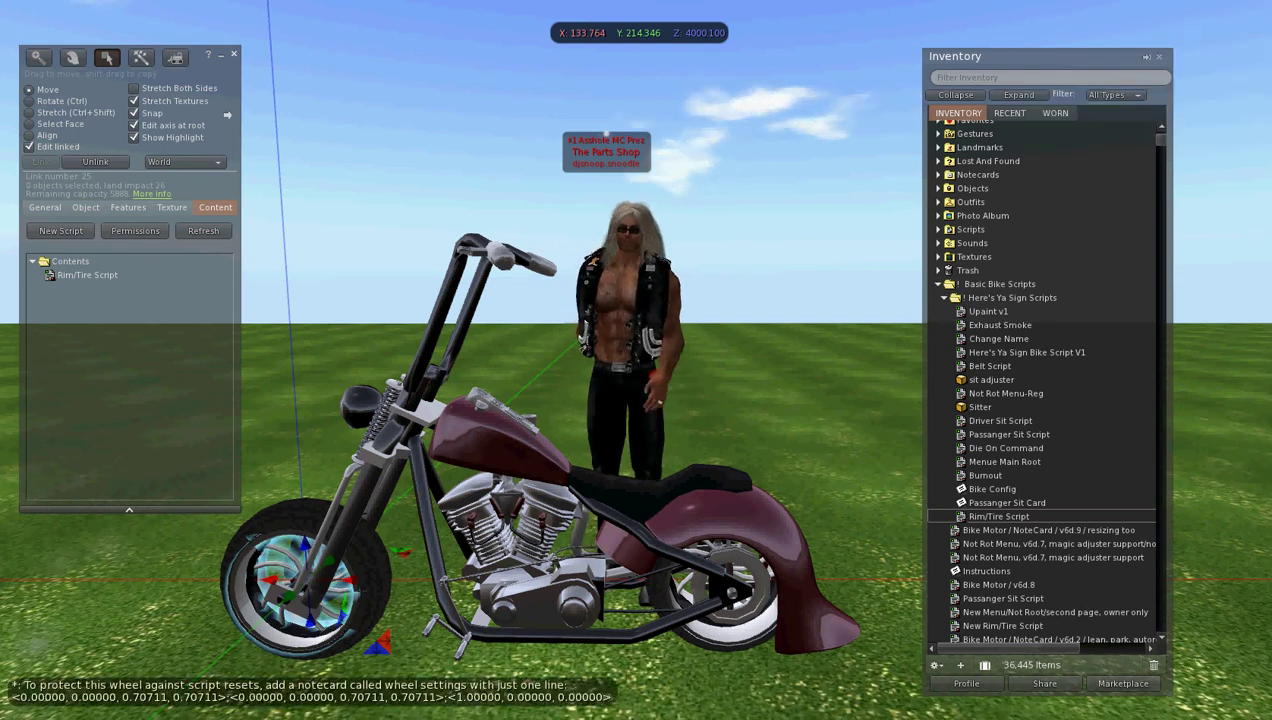
Step: Stop editing the front rim and set up the rear rim by copying the last wheel without left-right
{"action": "left_click", "coordinate": [29, 147]}
{"action": "left_click", "coordinate": [234, 54]}
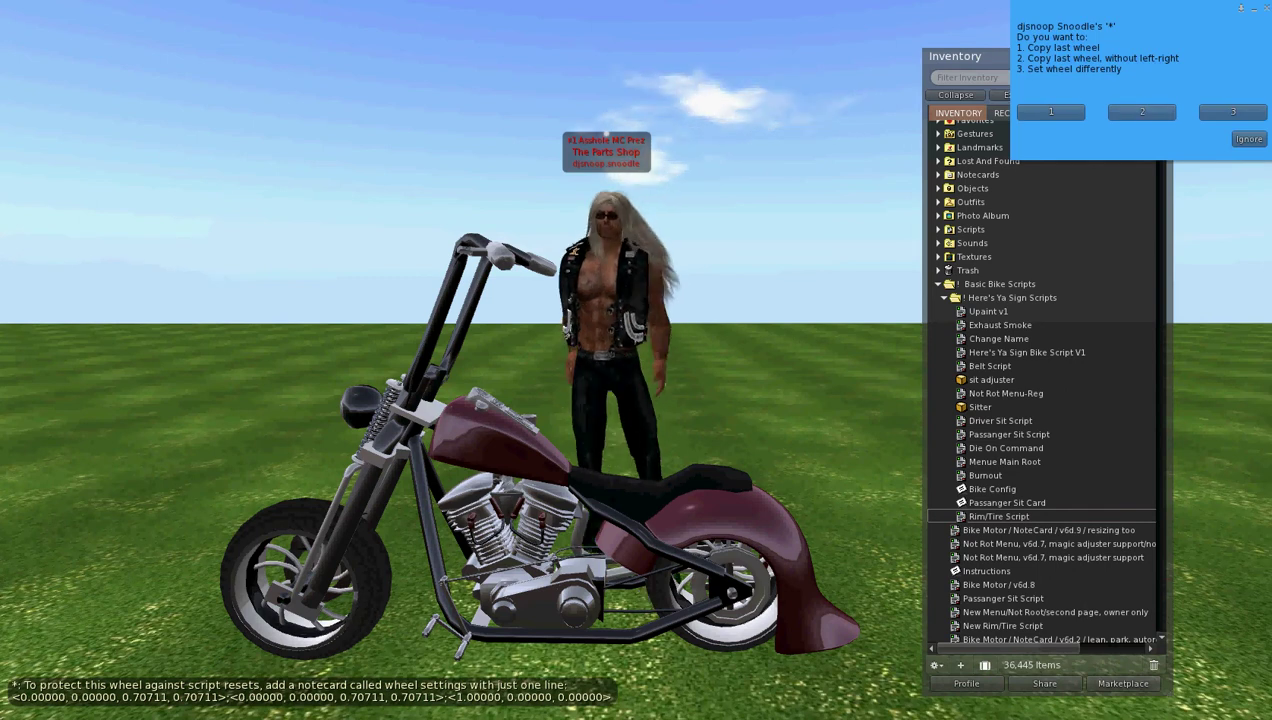
{"action": "left_click", "coordinate": [1141, 112]}
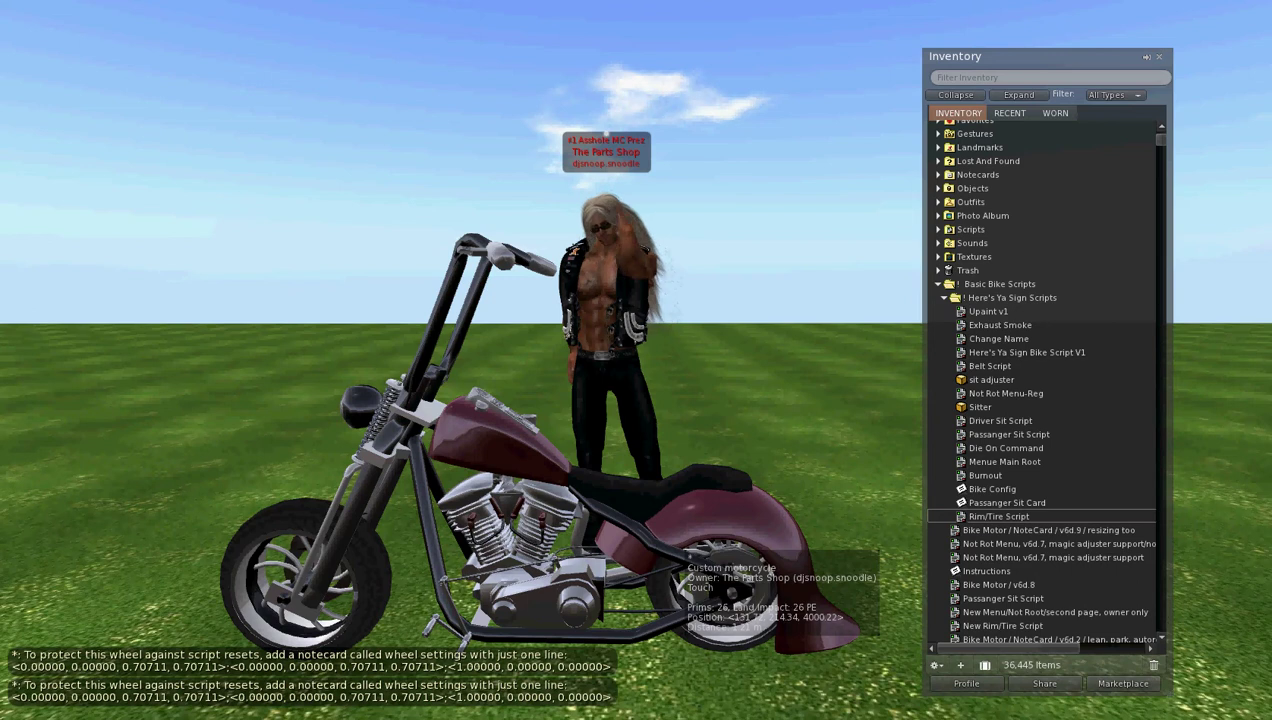
Step: Edit the whole motorcycle and add the Die On Command script to its contents
{"action": "right_click", "coordinate": [511, 440]}
{"action": "left_click", "coordinate": [547, 472]}
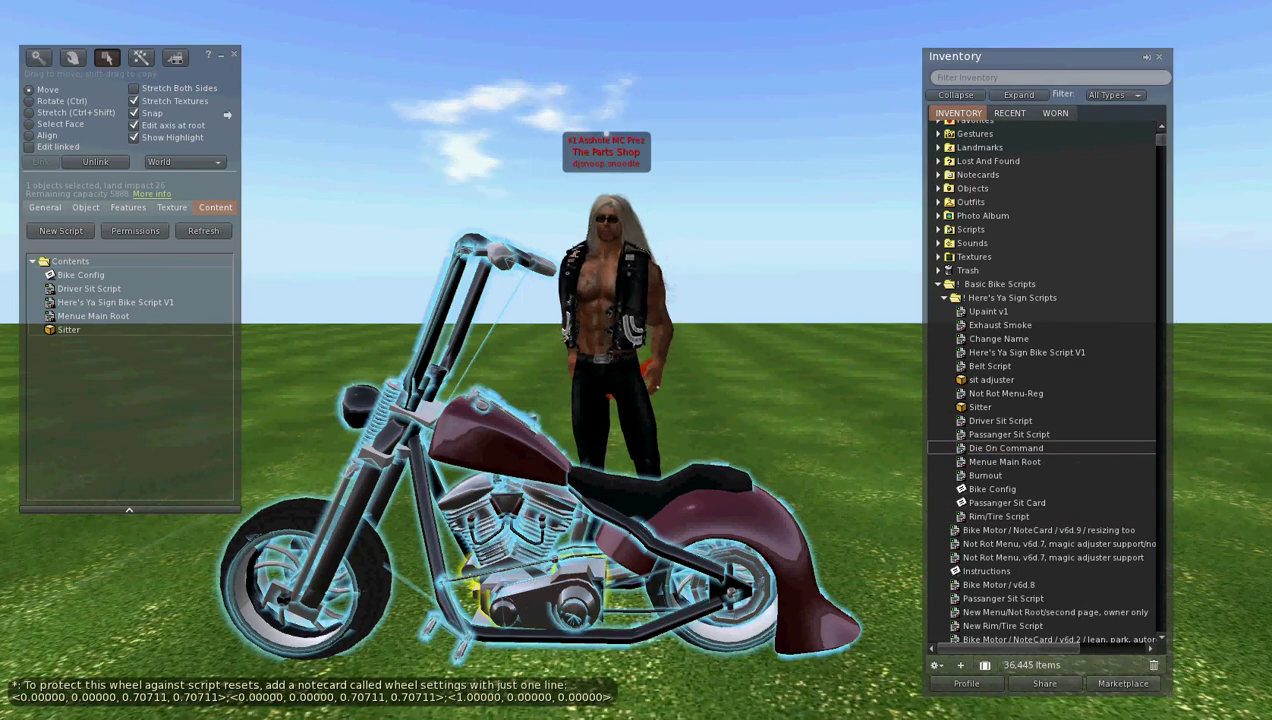
{"action": "left_click_drag", "start_coordinate": [1006, 448], "coordinate": [200, 331]}
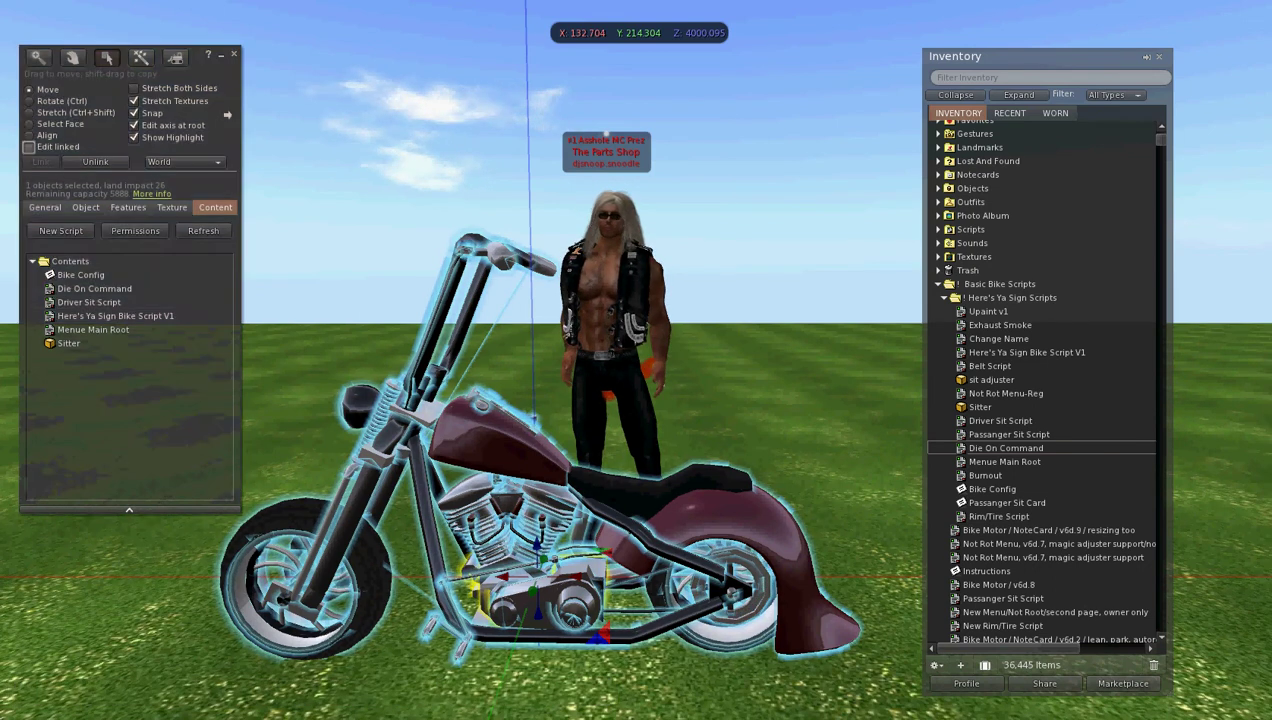
Step: Edit linked parts, adding the Upaint v1 script to the fuel tank and the Not Rot Menu-Reg script to the front-end part with the headlight
{"action": "left_click", "coordinate": [29, 147]}
{"action": "left_click", "coordinate": [492, 438]}
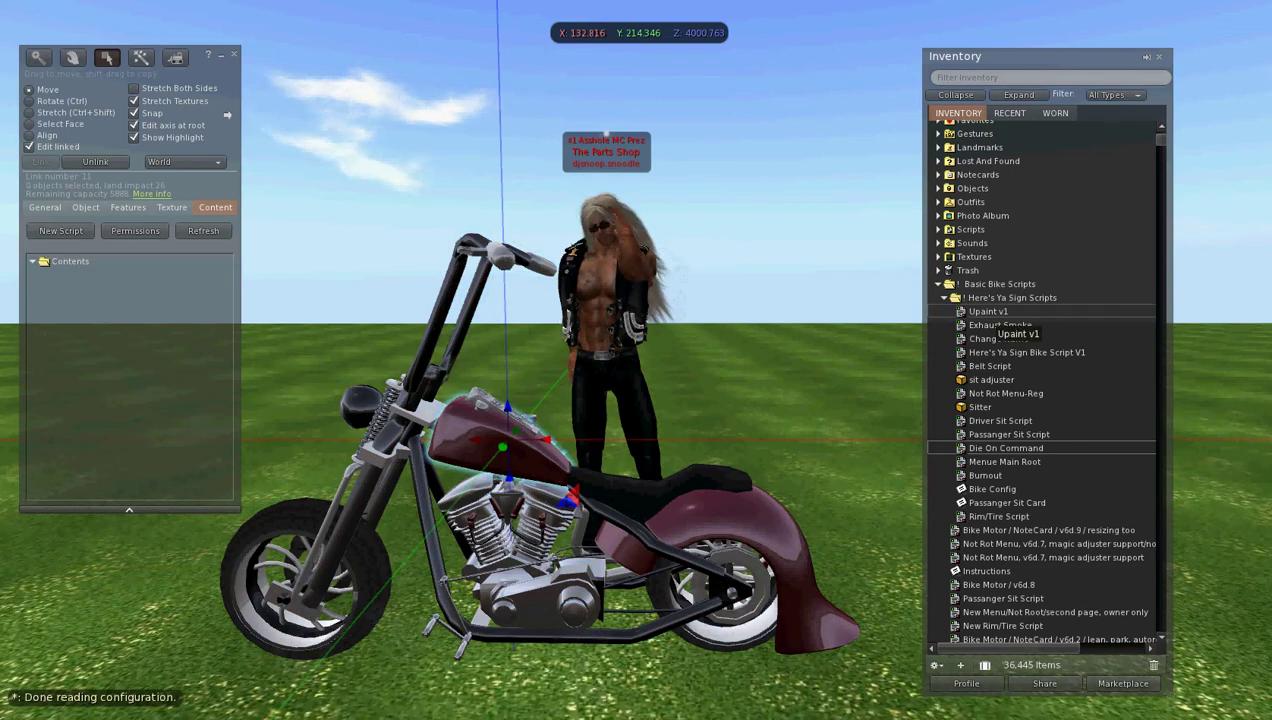
{"action": "left_click", "coordinate": [990, 312]}
{"action": "left_click_drag", "start_coordinate": [990, 312], "coordinate": [120, 312]}
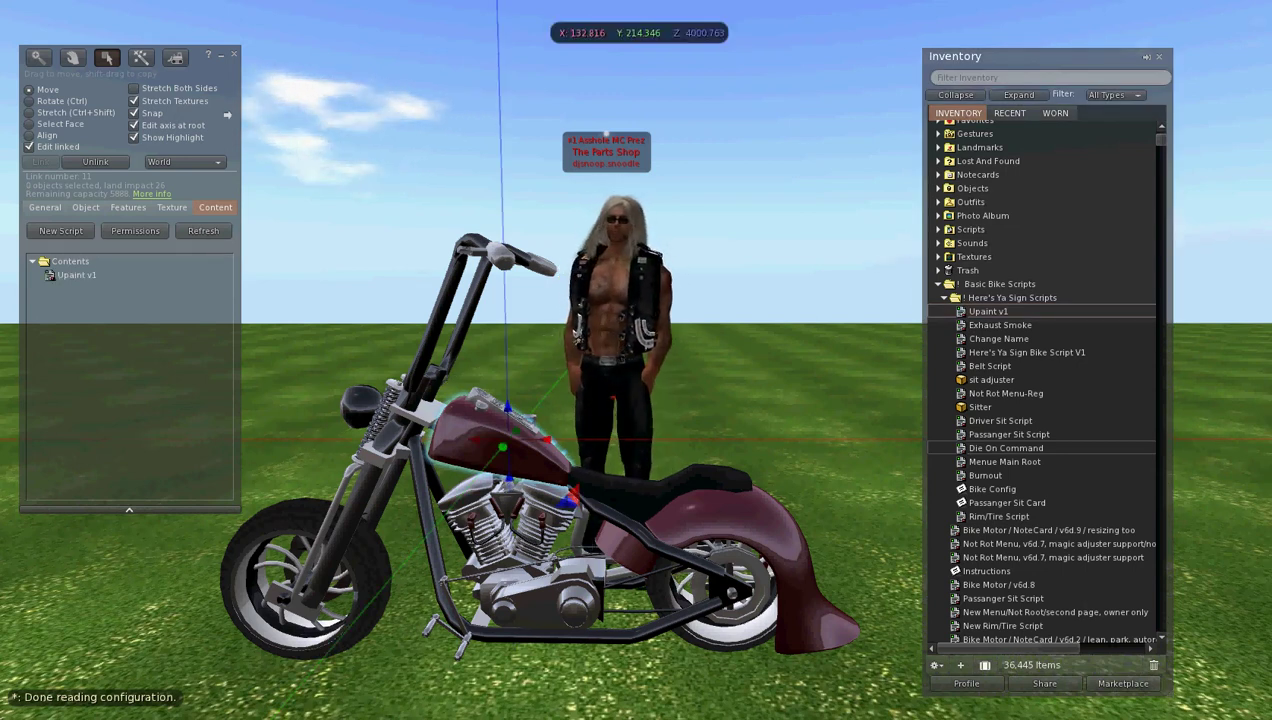
{"action": "left_click", "coordinate": [378, 456]}
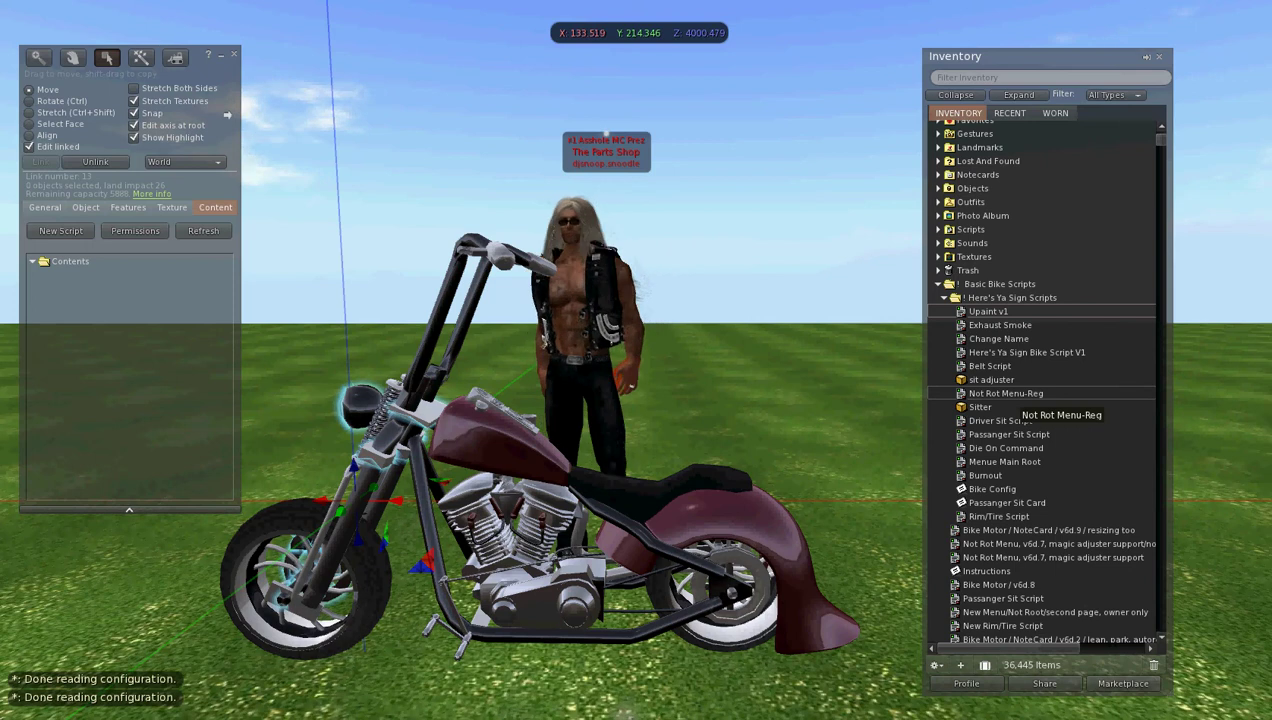
{"action": "left_click_drag", "start_coordinate": [1006, 395], "coordinate": [125, 335]}
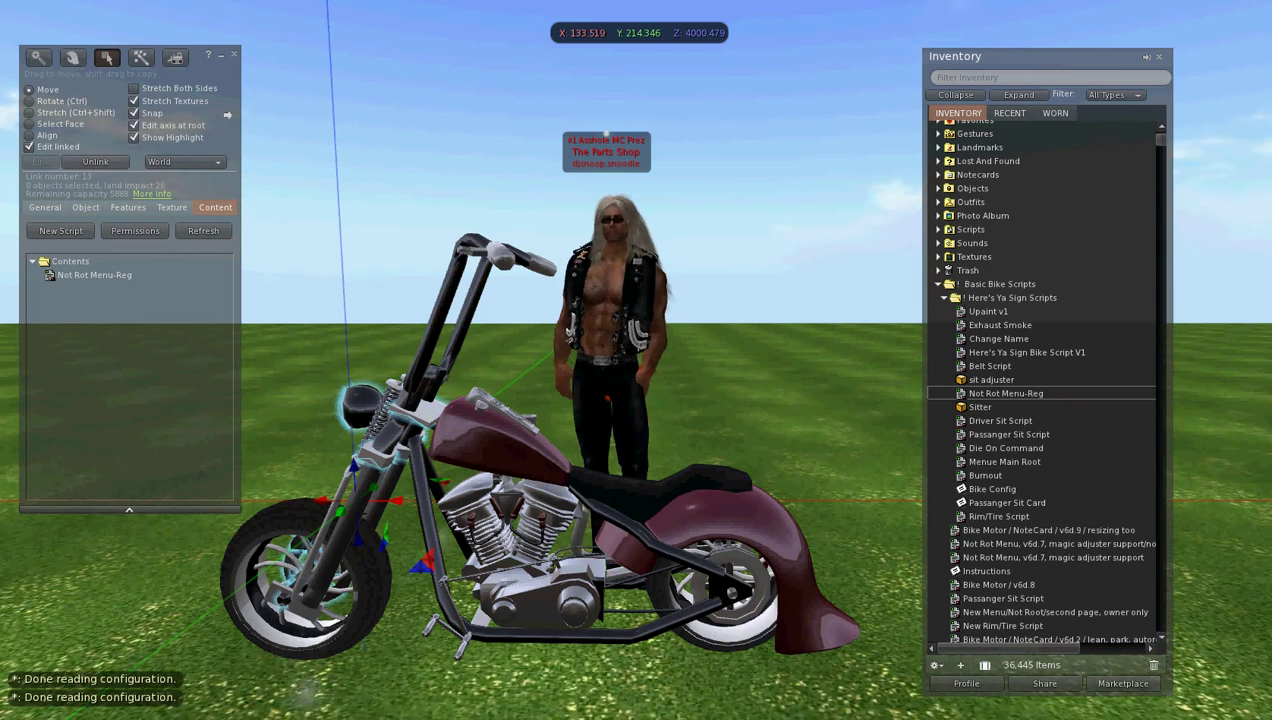
Step: Add the Passanger Sit Card, the Passanger Sit Script and the Sitter object to the seat's contents
{"action": "left_click", "coordinate": [658, 489]}
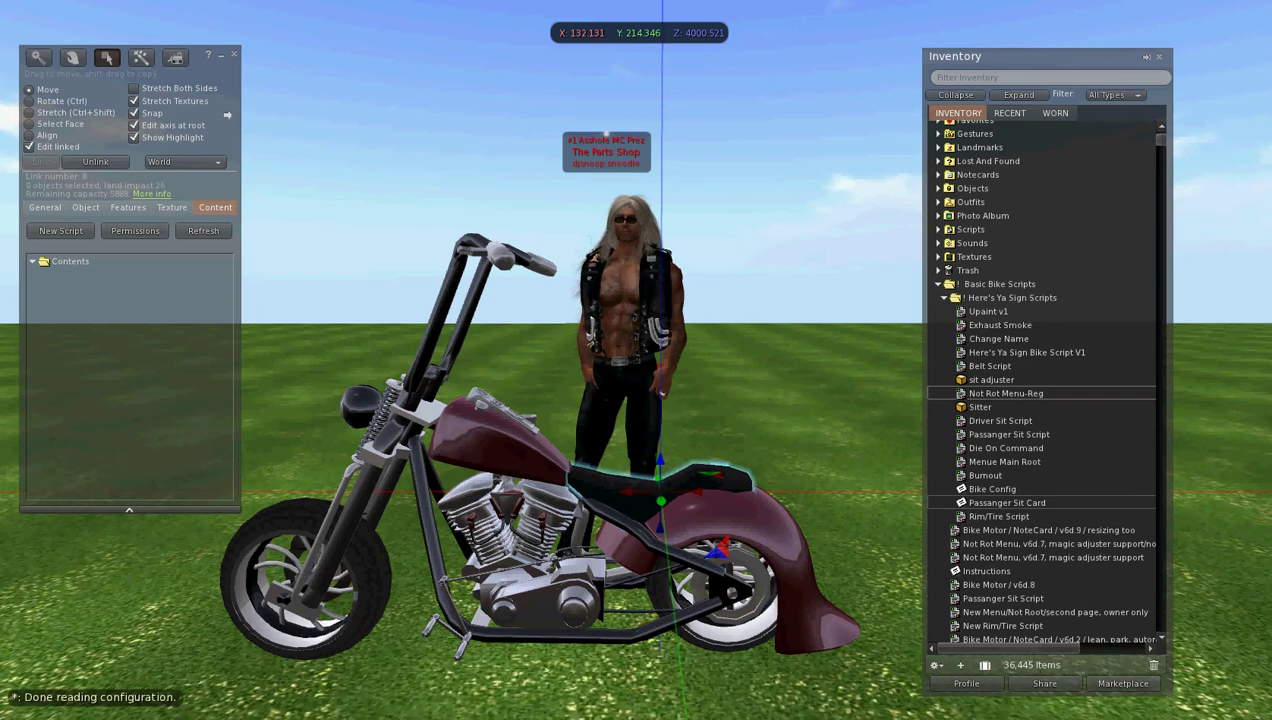
{"action": "left_click_drag", "start_coordinate": [1007, 503], "coordinate": [125, 330]}
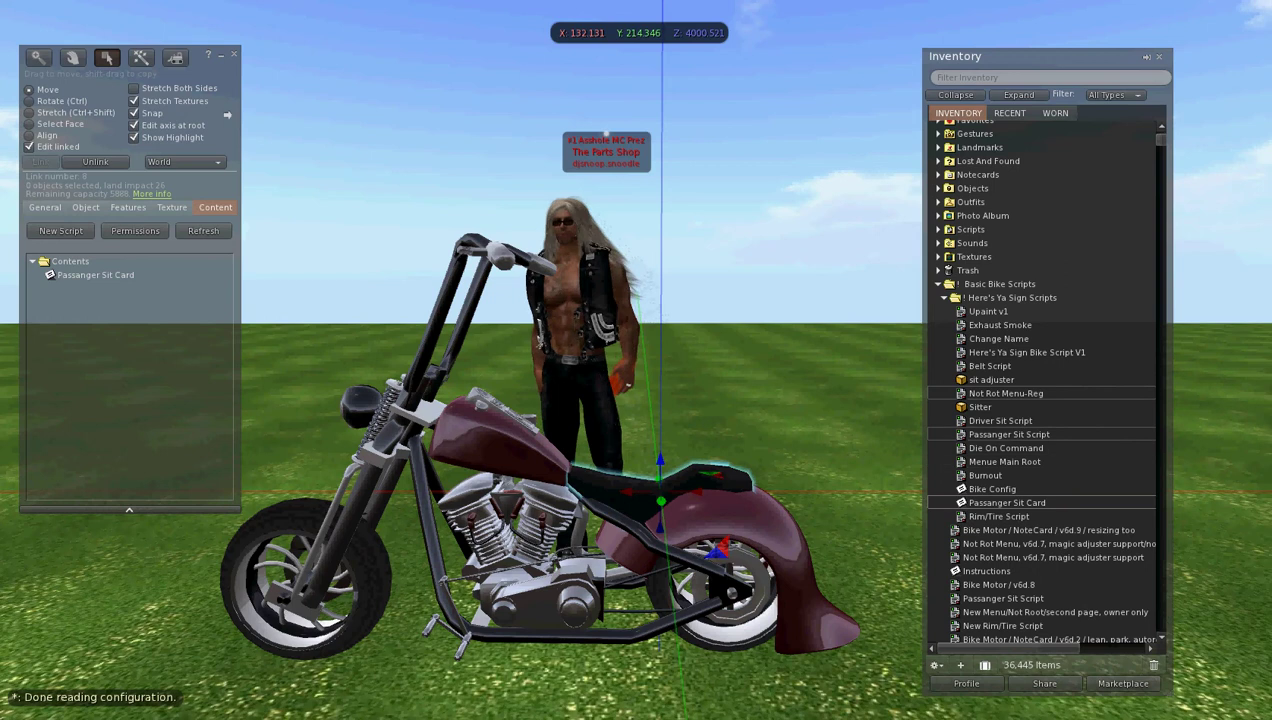
{"action": "left_click_drag", "start_coordinate": [1009, 434], "coordinate": [125, 330]}
{"action": "left_click_drag", "start_coordinate": [1008, 434], "coordinate": [190, 300]}
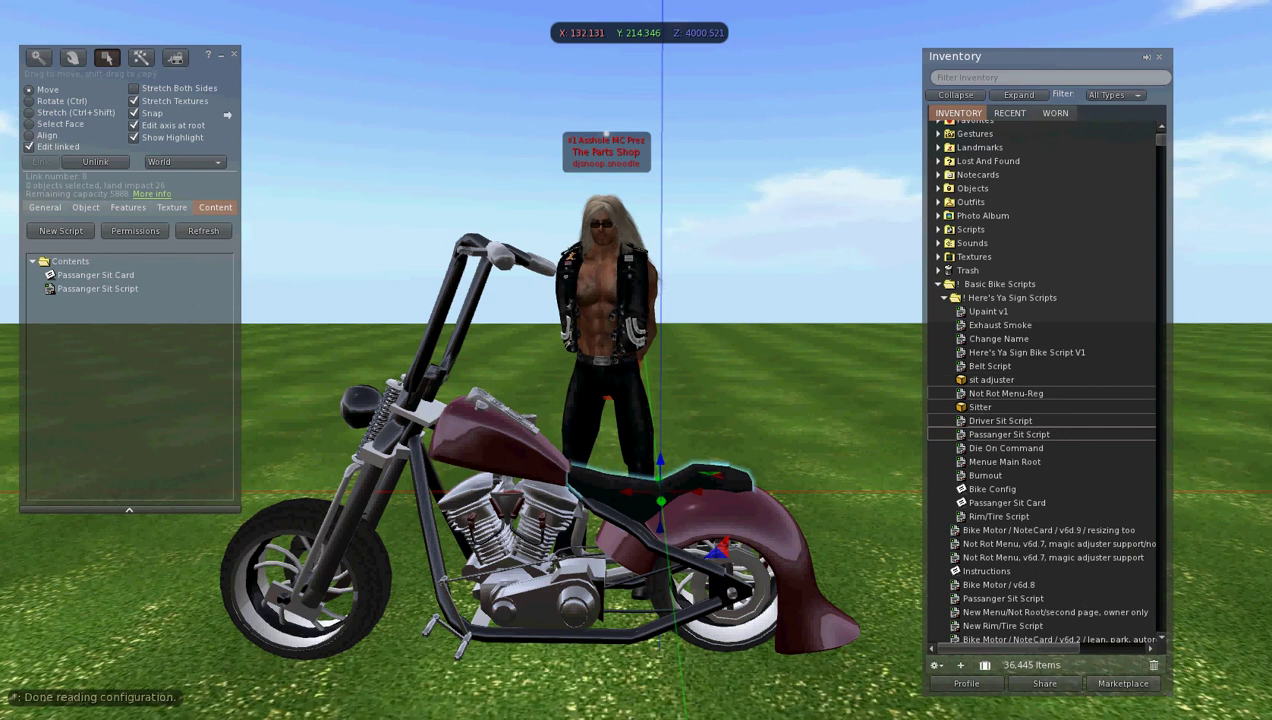
{"action": "left_click_drag", "start_coordinate": [985, 407], "coordinate": [160, 292]}
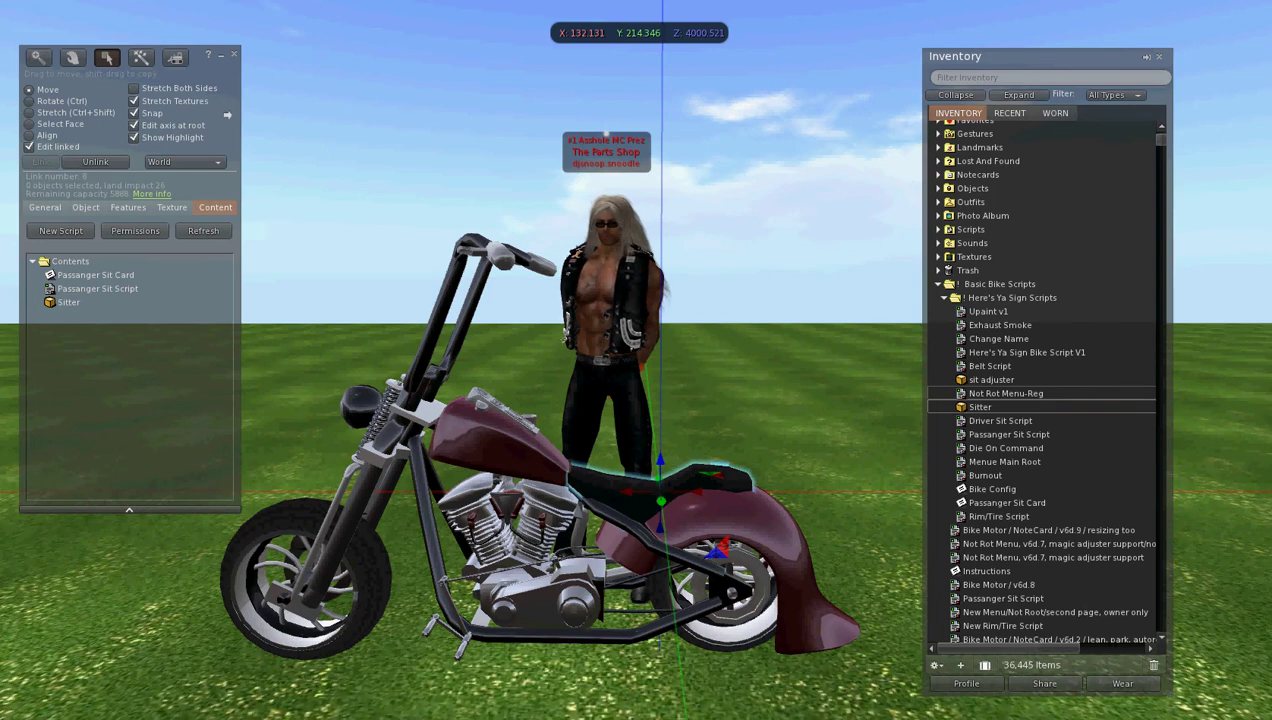
{"action": "left_click", "coordinate": [1010, 78]}
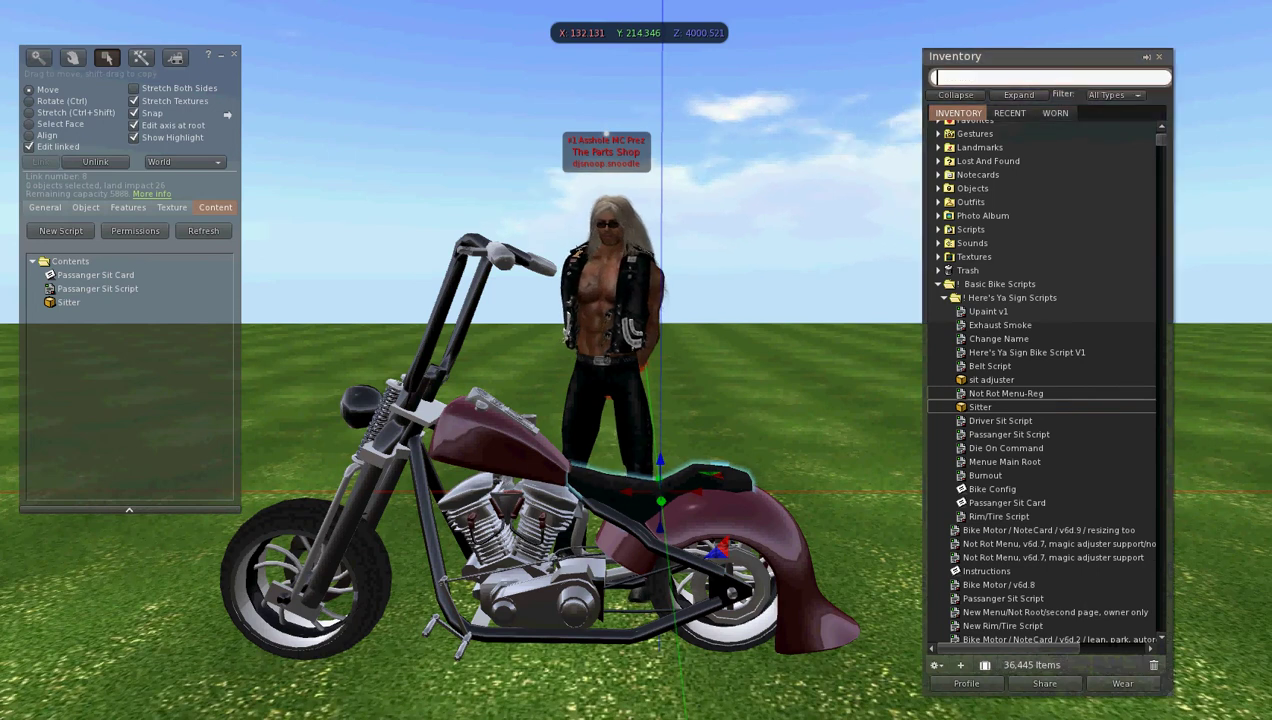
{"action": "type", "text": "boober"}
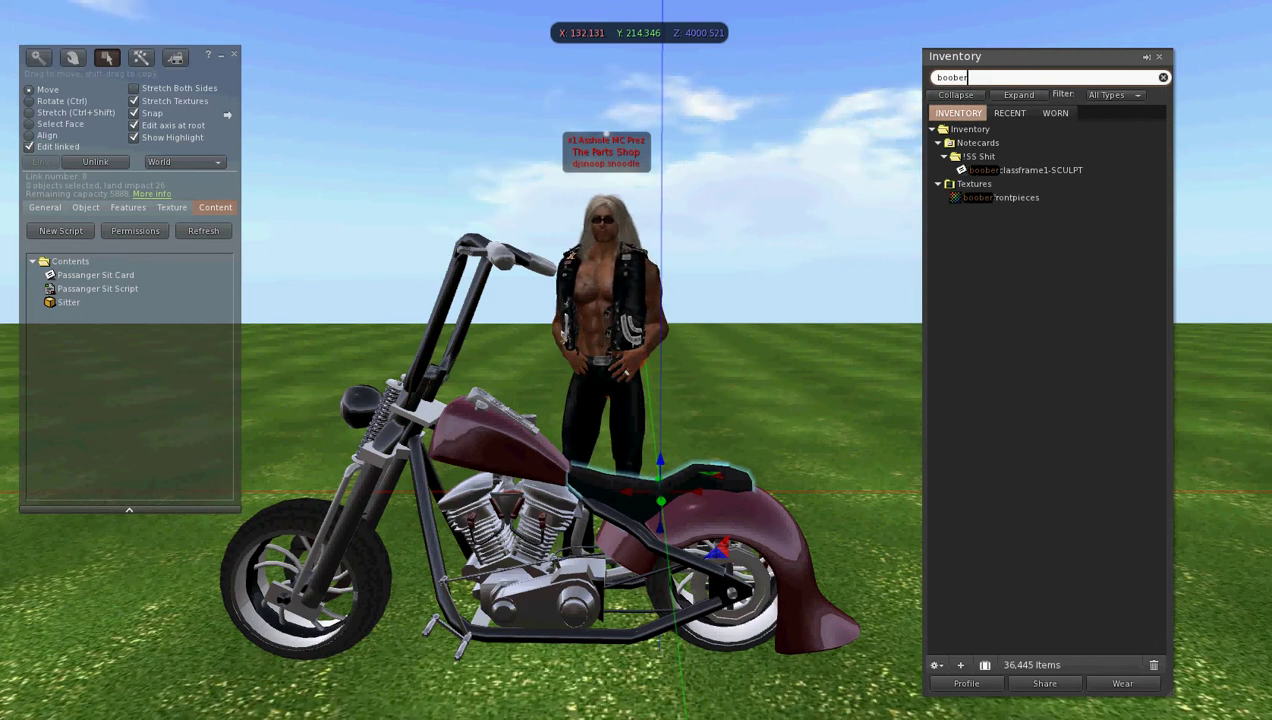
{"action": "left_click", "coordinate": [970, 129]}
{"action": "left_click", "coordinate": [956, 95]}
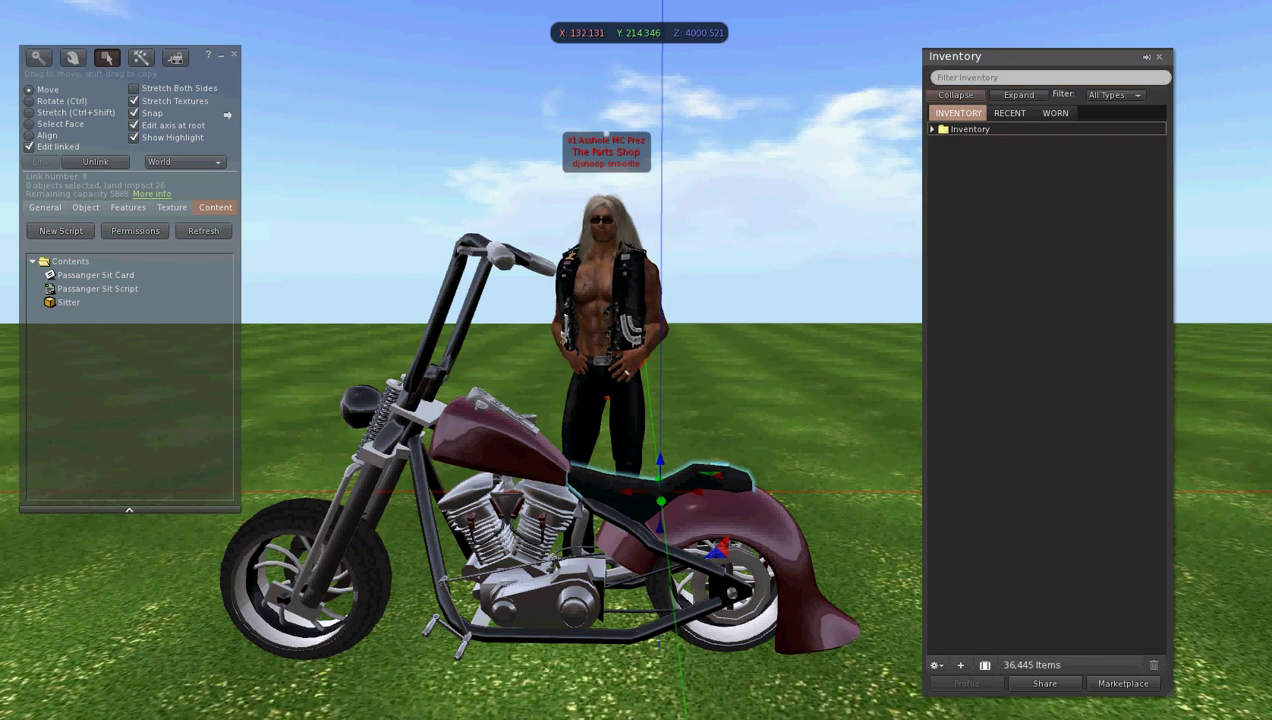
{"action": "left_click", "coordinate": [932, 129]}
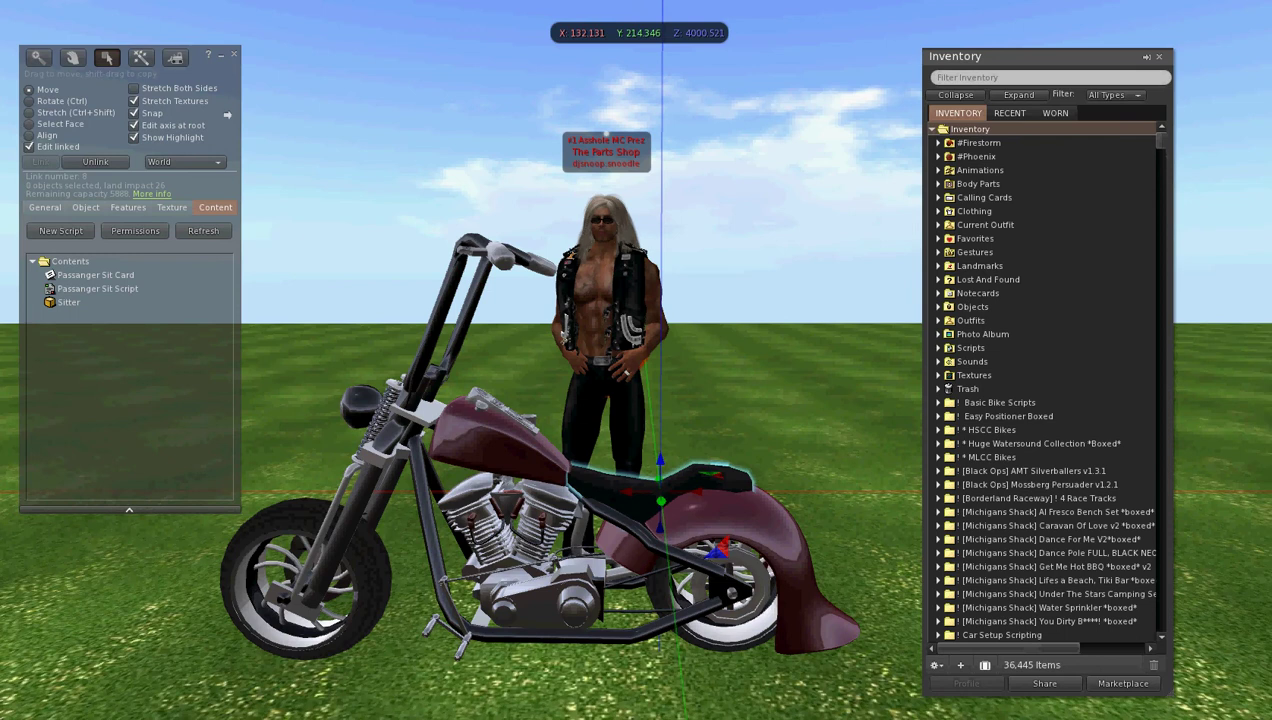
Step: Search the inventory for bobber and add the Bobber Passanger Ride and Bobber Park Pass animations to the seat's contents
{"action": "left_click", "coordinate": [968, 78]}
{"action": "type", "text": "bobber"}
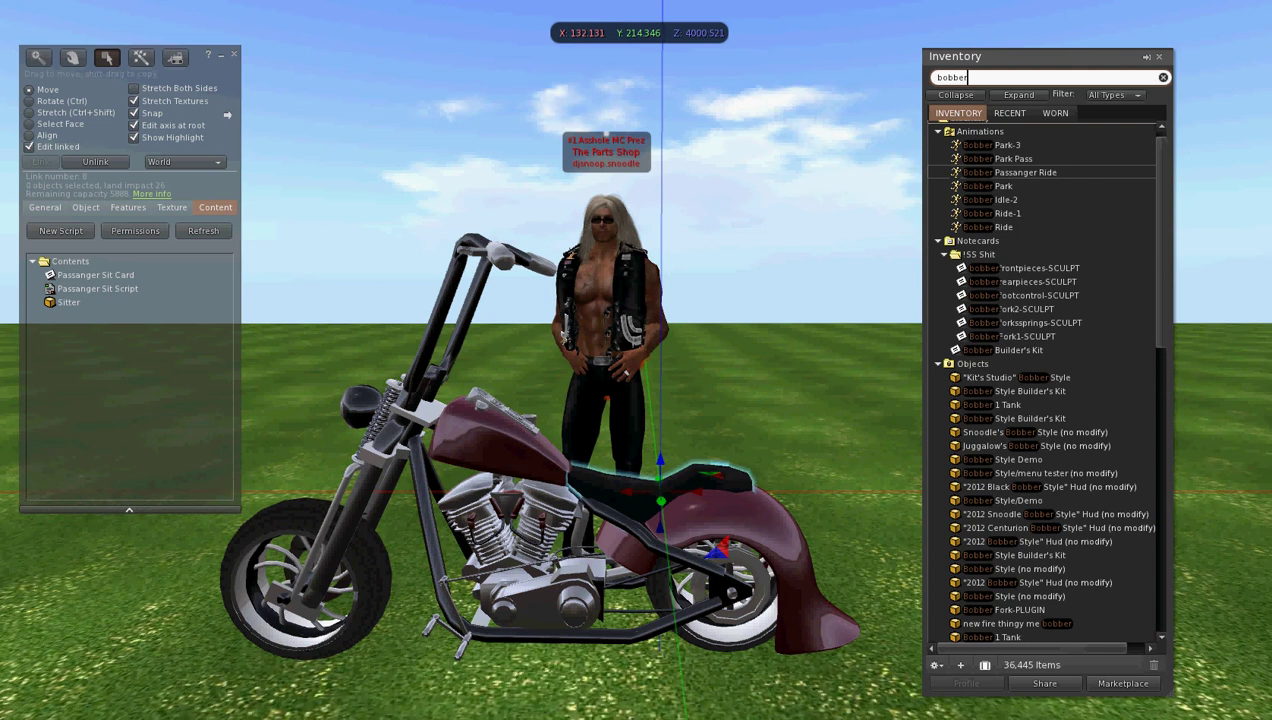
{"action": "left_click", "coordinate": [1025, 172]}
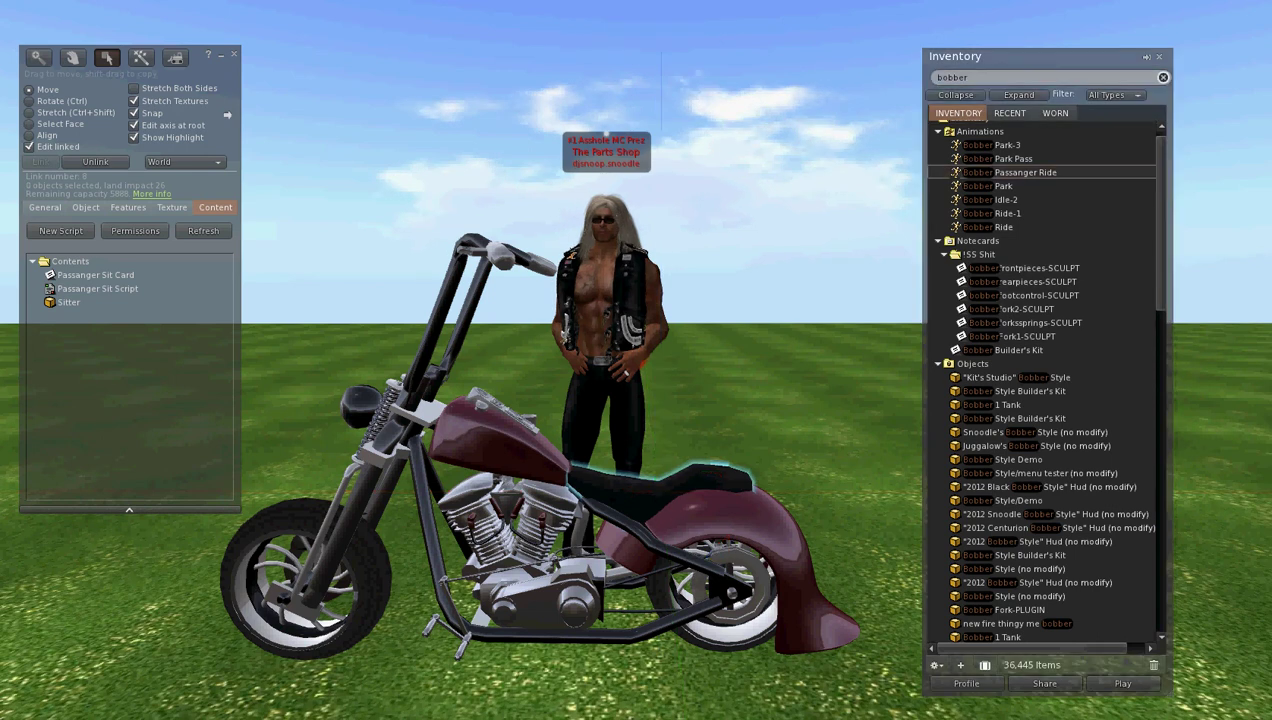
{"action": "left_click_drag", "start_coordinate": [1025, 172], "coordinate": [125, 350]}
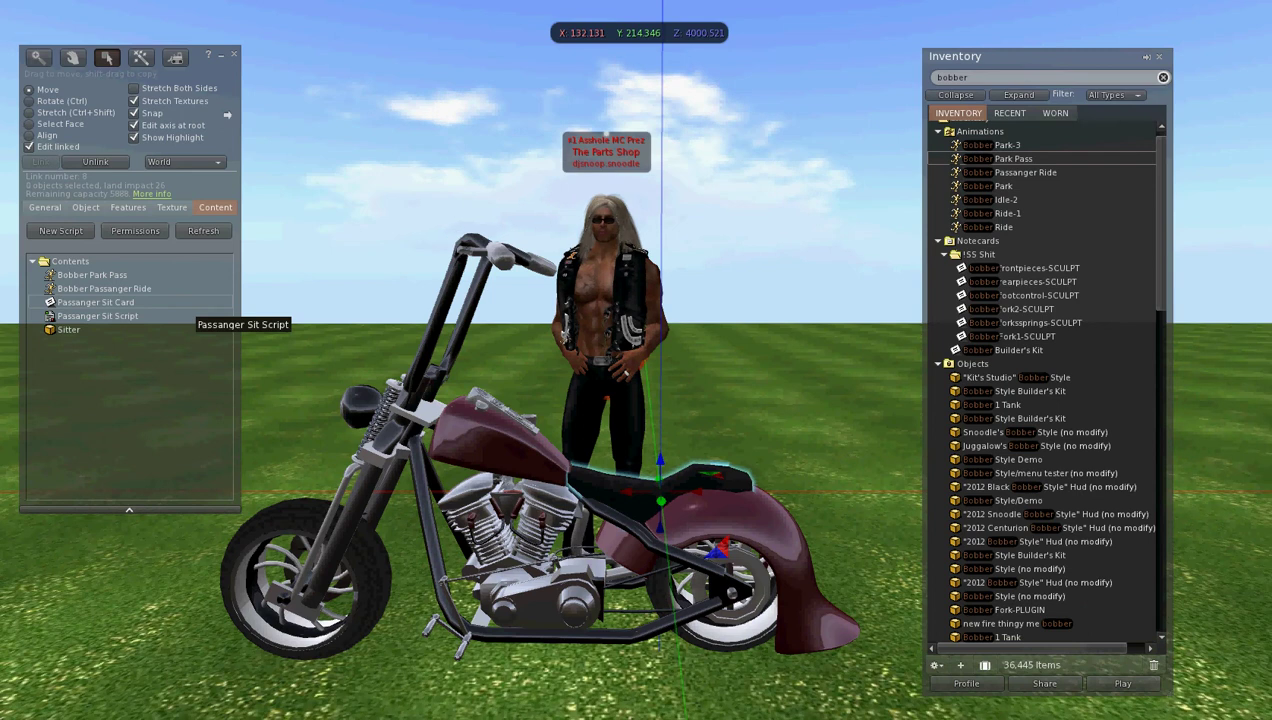
Step: Rename the Bobber Passanger Ride animation in the seat's contents to Ride
{"action": "right_click", "coordinate": [138, 289]}
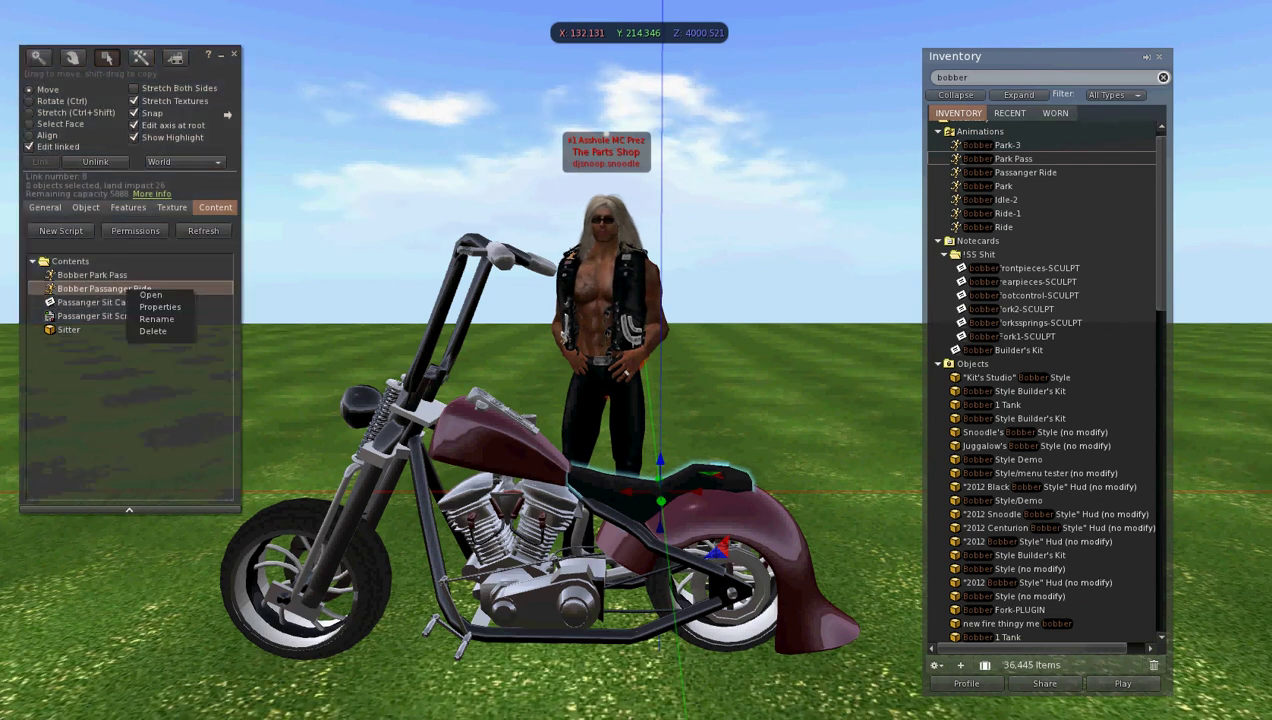
{"action": "left_click", "coordinate": [156, 318]}
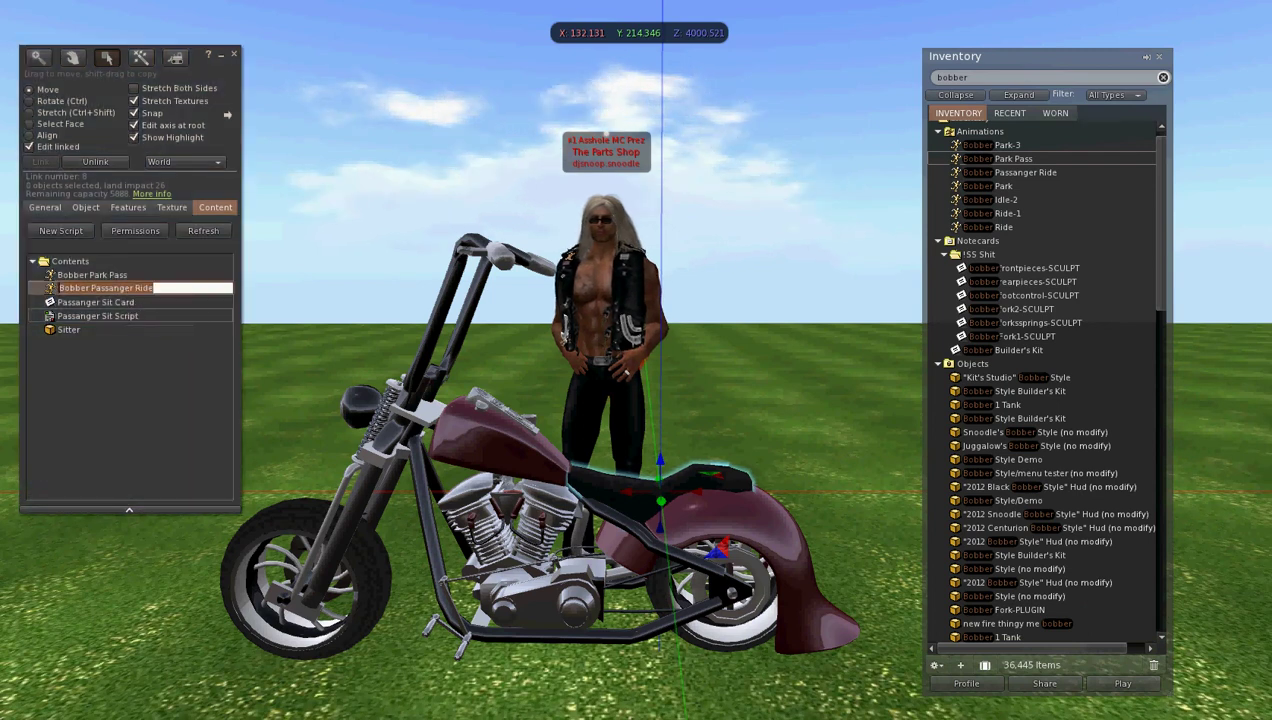
{"action": "type", "text": "R"}
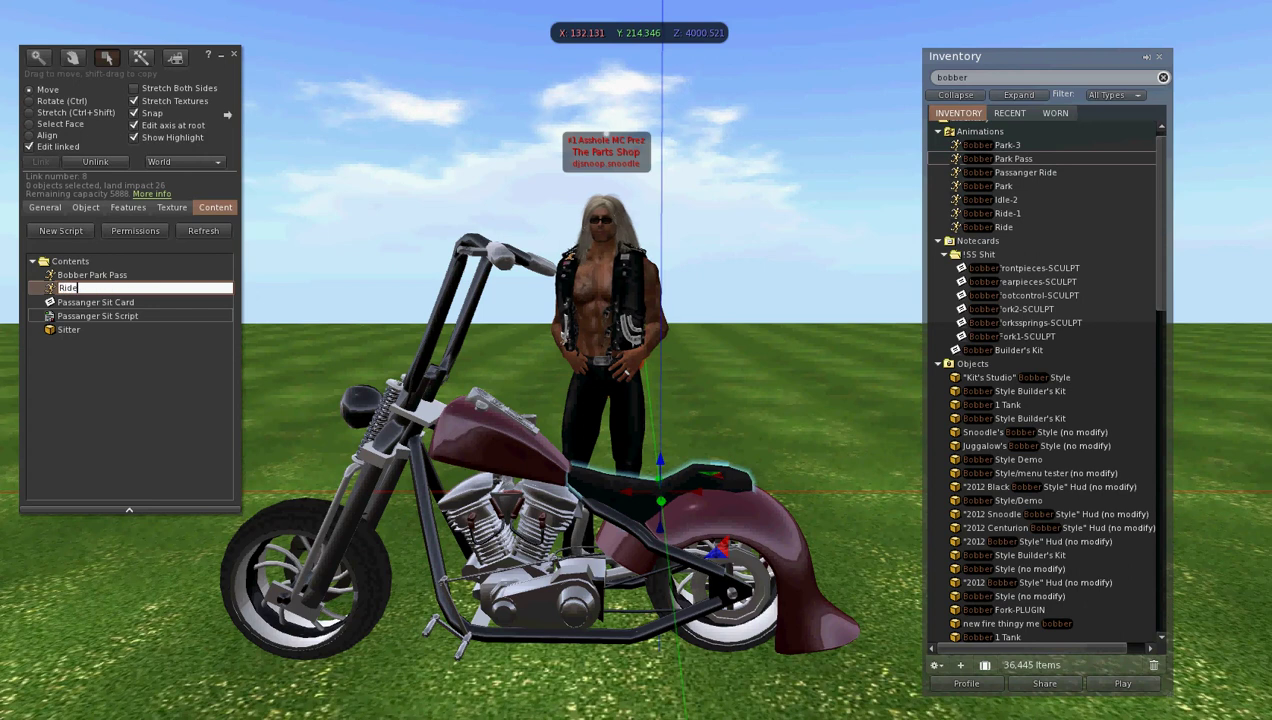
{"action": "type", "text": "ide"}
{"action": "key", "text": "Return"}
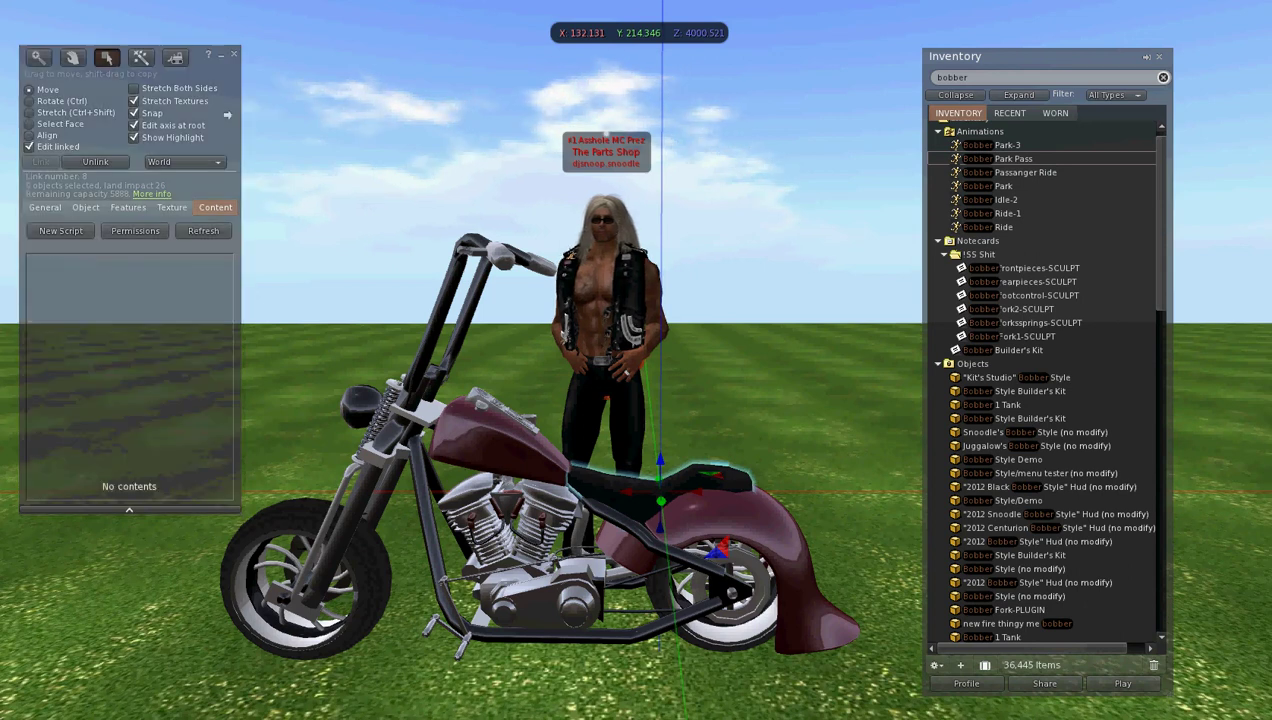
Step: Rename the Bobber Park Pass animation in the seat's contents to Park
{"action": "right_click", "coordinate": [118, 276]}
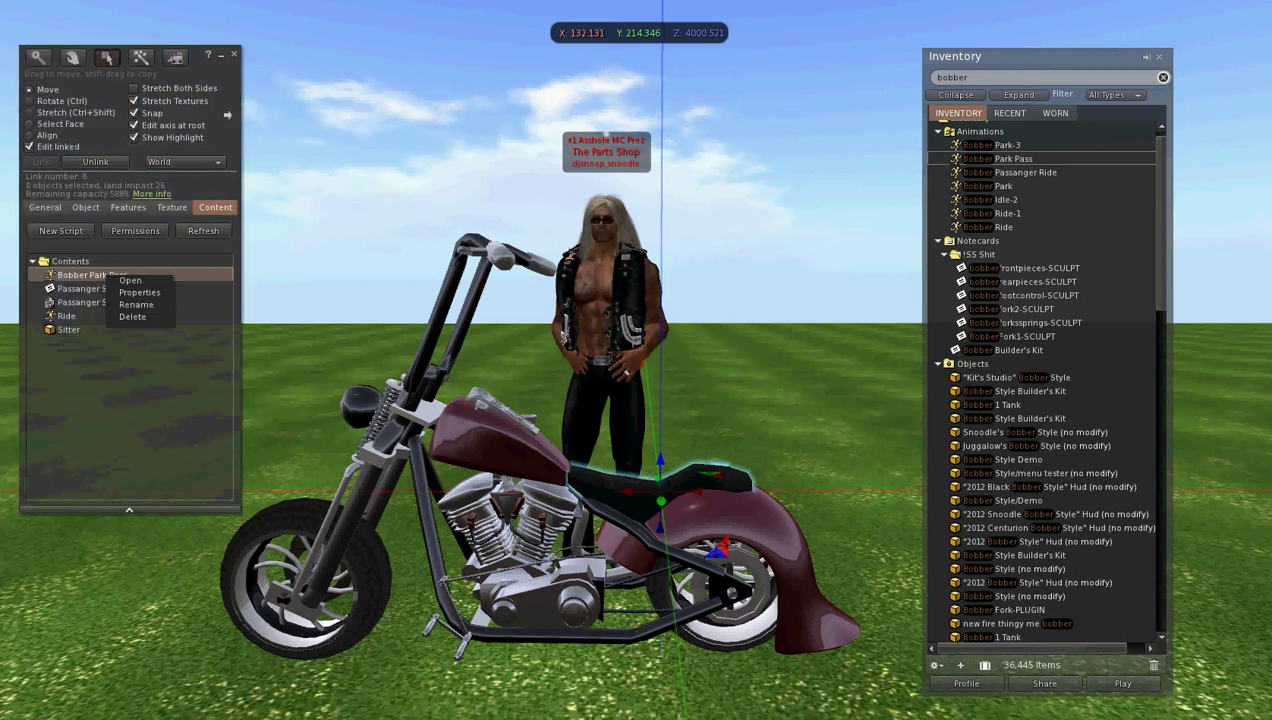
{"action": "left_click", "coordinate": [136, 304]}
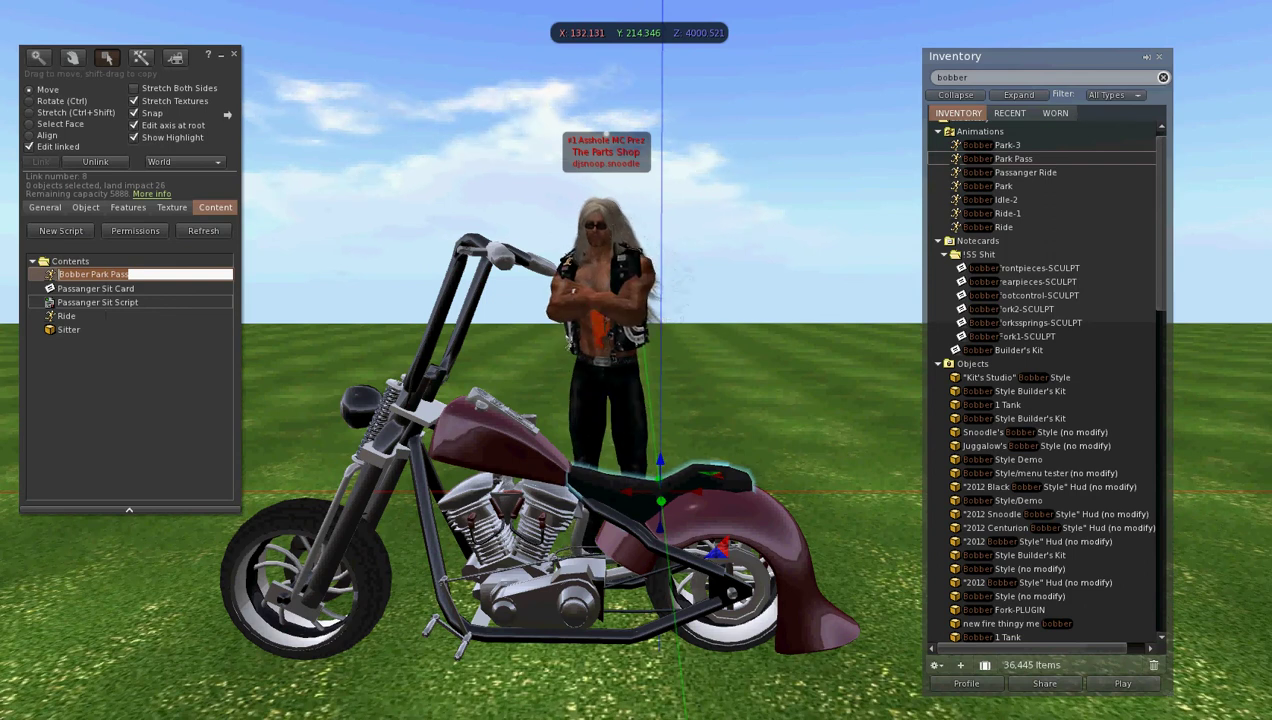
{"action": "type", "text": "F"}
{"action": "type", "text": "ark"}
{"action": "key", "text": "Return"}
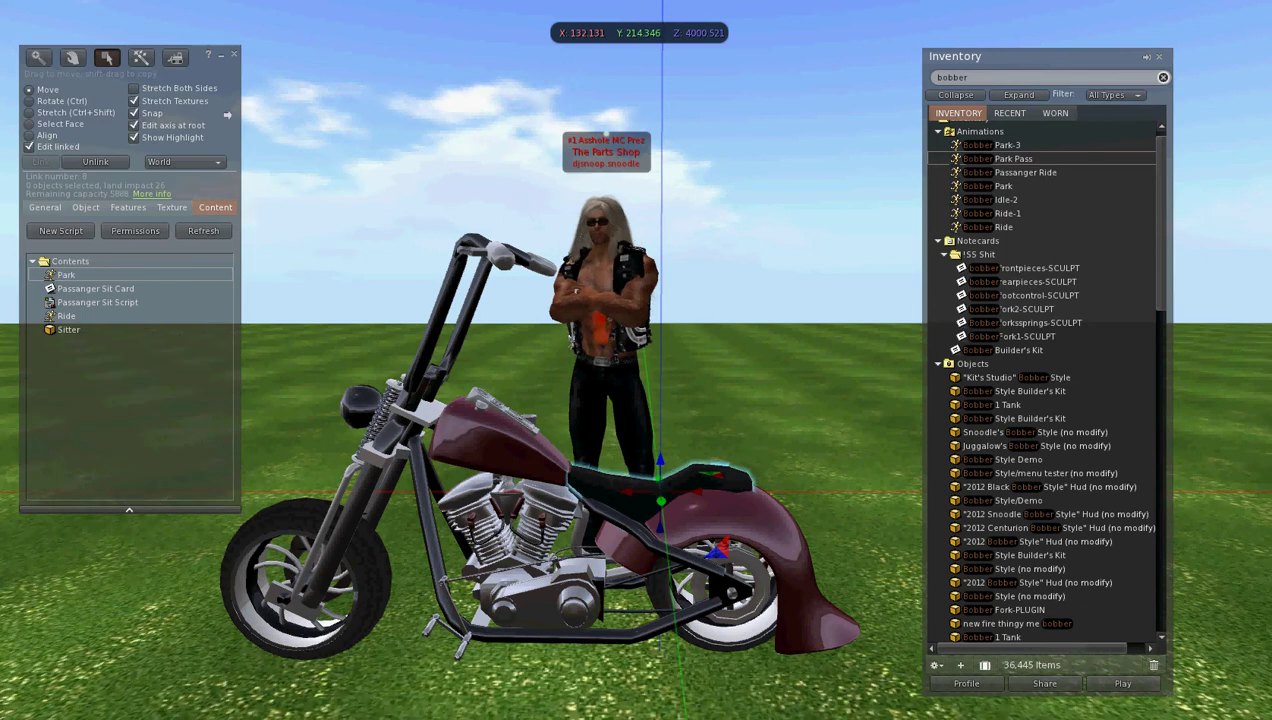
Step: Select the whole motorcycle instead of the single part and add the Bobber Ride, Bobber Idle-2 and Bobber Park animations to its contents
{"action": "left_click", "coordinate": [29, 147]}
{"action": "key", "text": "ctrl+shift+l"}
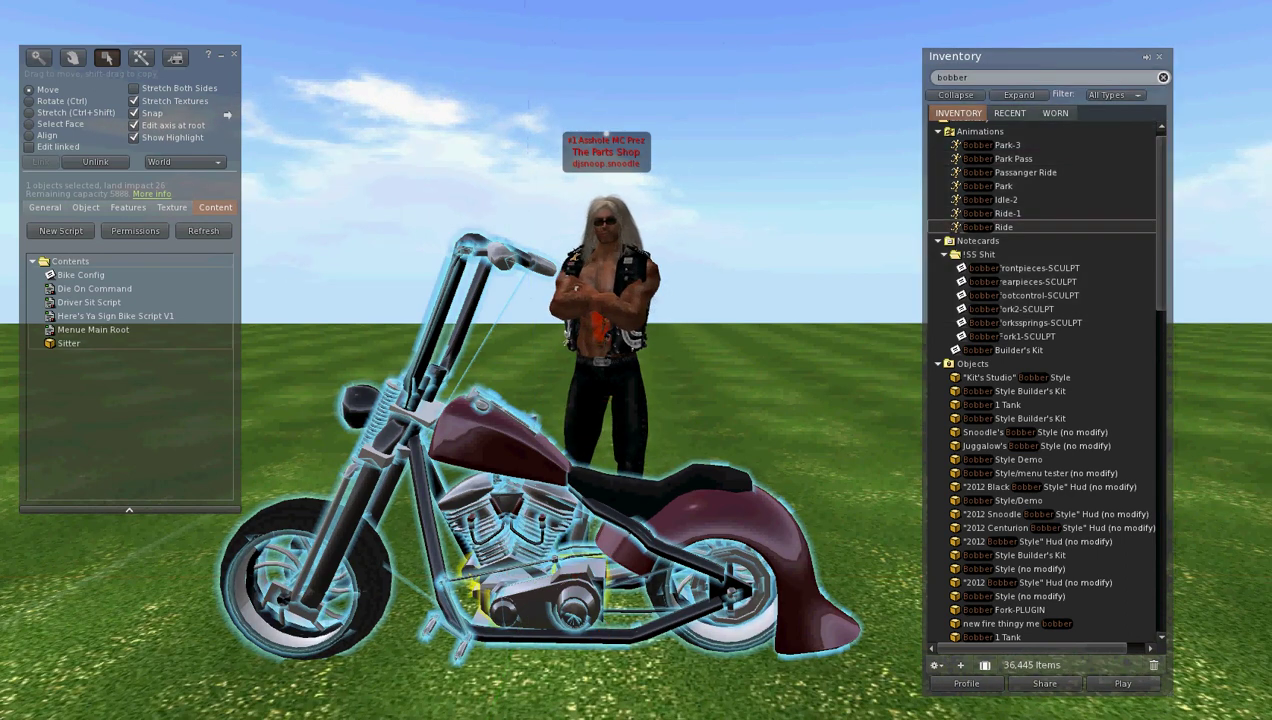
{"action": "left_click", "coordinate": [1006, 200]}
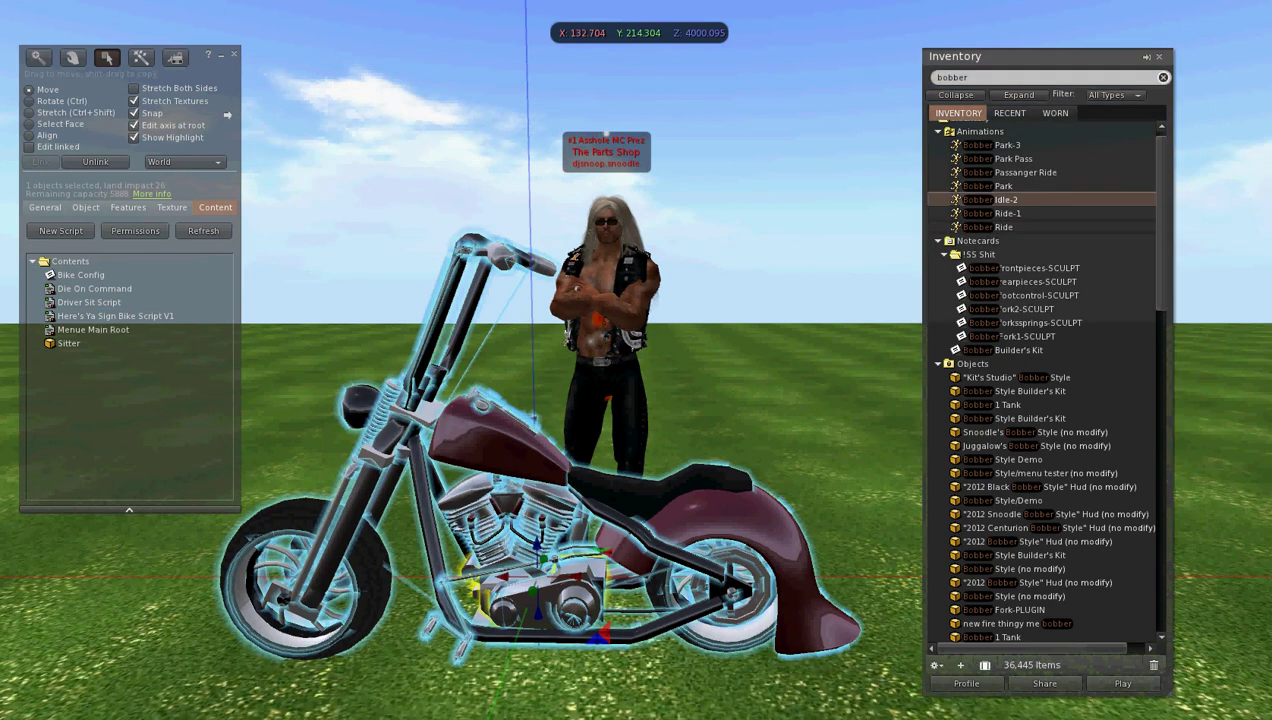
{"action": "left_click_drag", "start_coordinate": [1006, 200], "coordinate": [128, 348]}
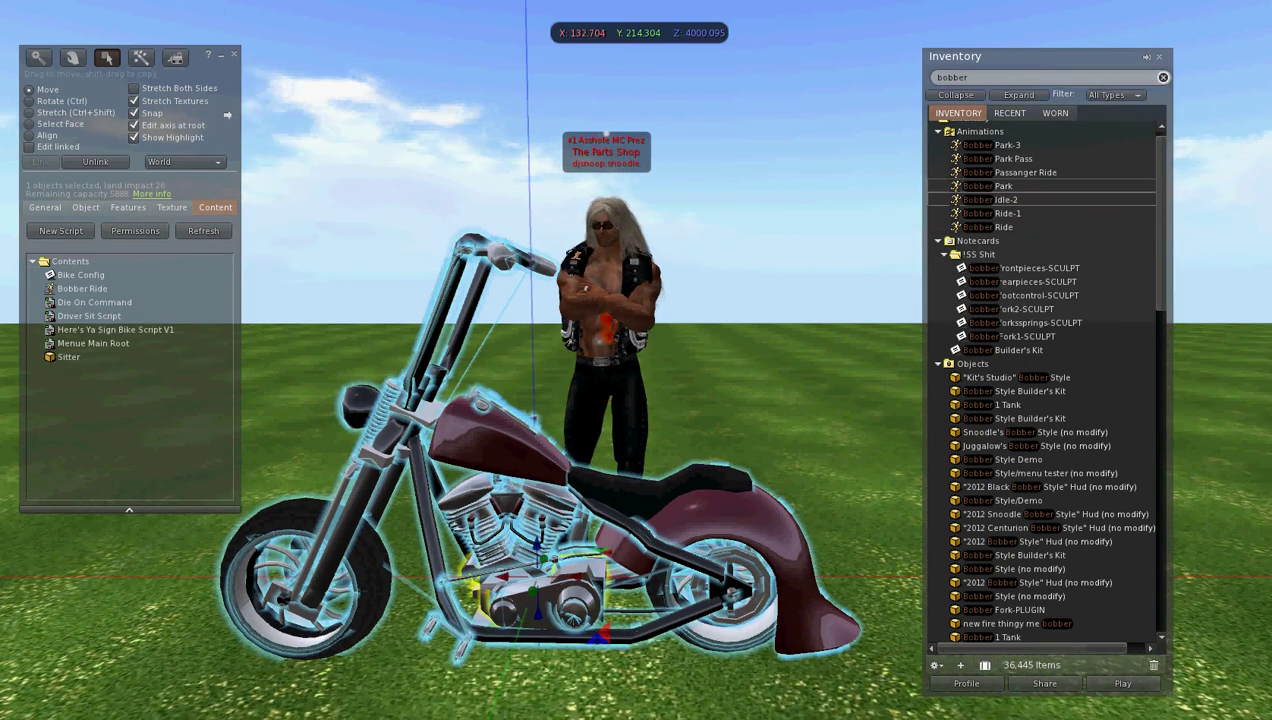
{"action": "left_click_drag", "start_coordinate": [1003, 187], "coordinate": [128, 360]}
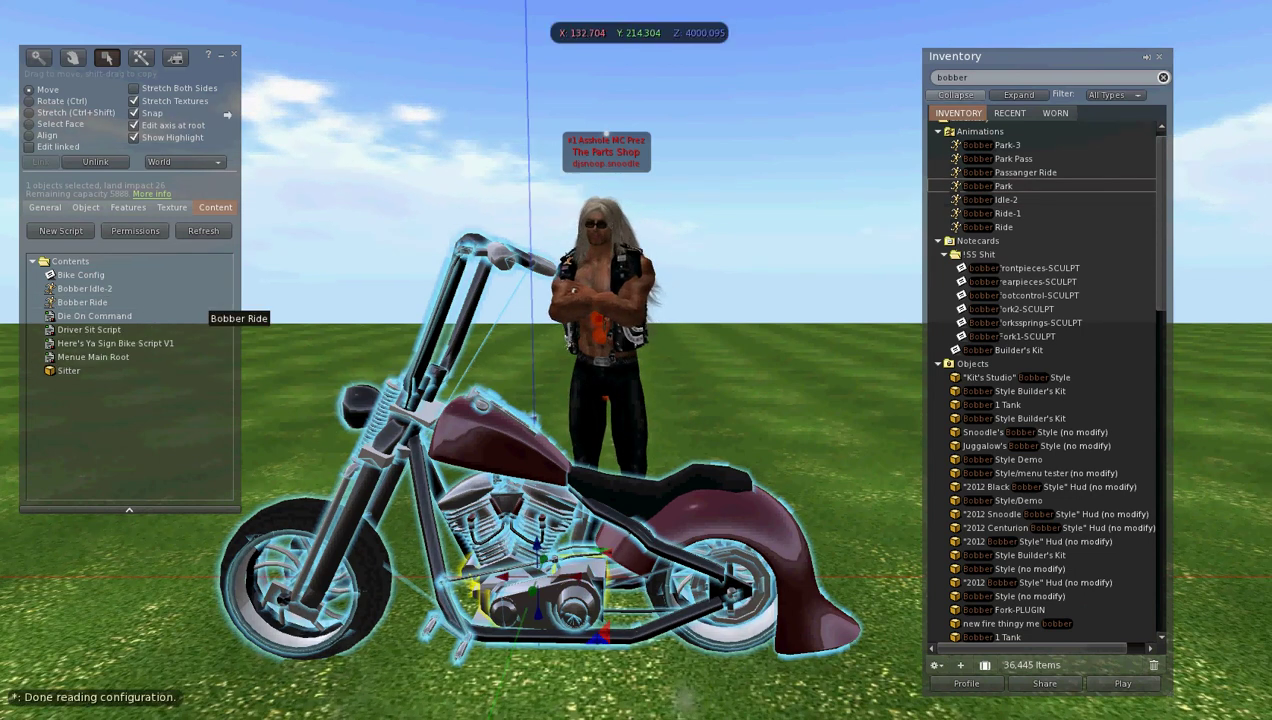
Step: Clear the inventory search and expand the Here's Ya Sign Scripts folder inside Basic Bike Scripts
{"action": "left_click", "coordinate": [956, 95]}
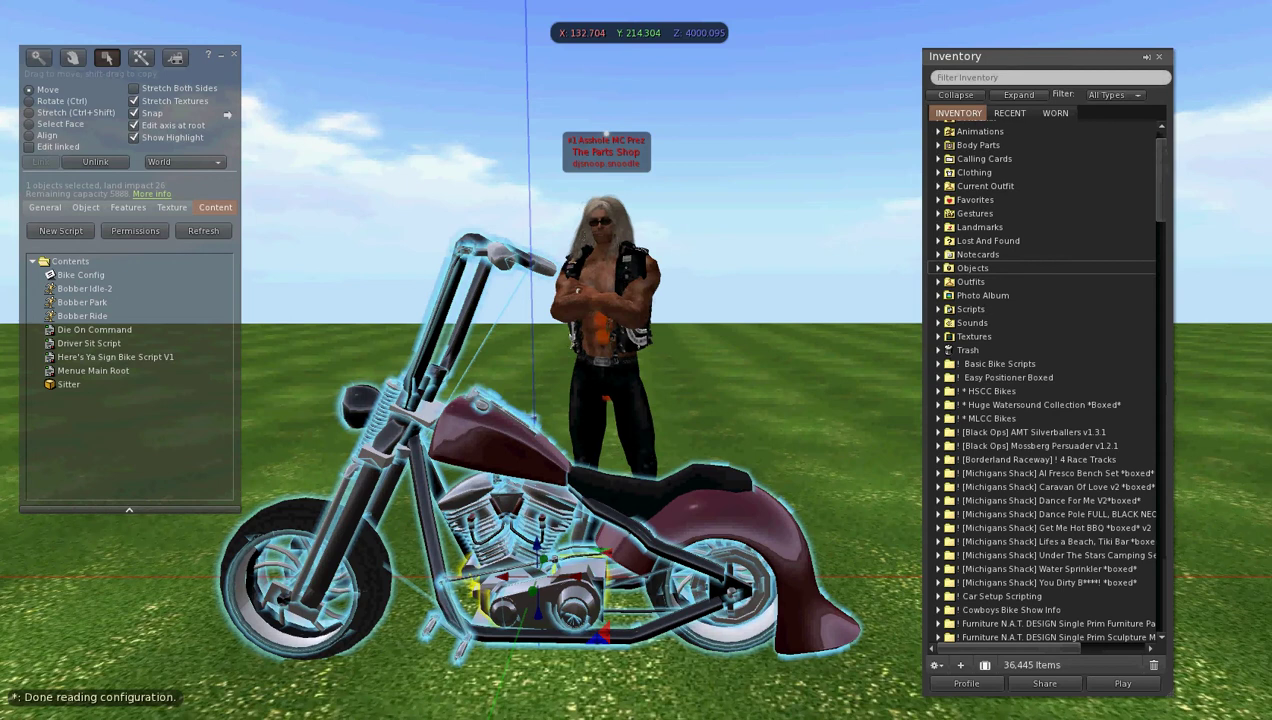
{"action": "left_click", "coordinate": [938, 364]}
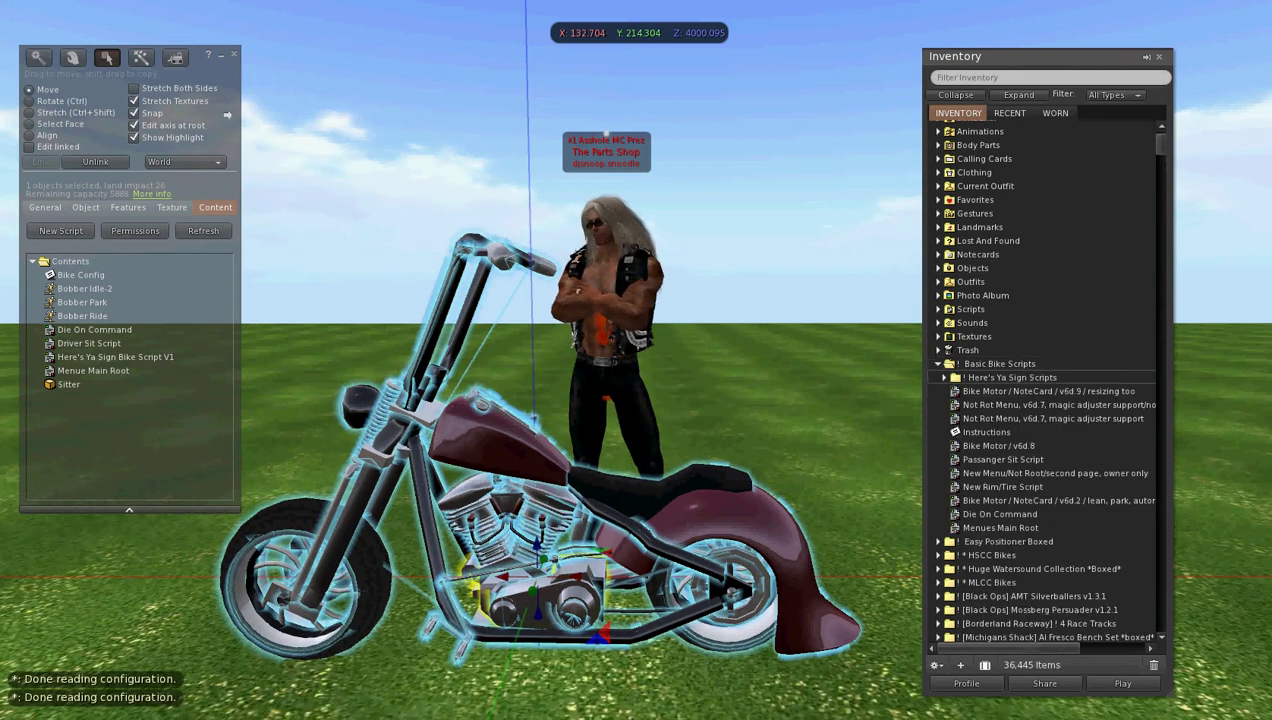
{"action": "left_click", "coordinate": [944, 378]}
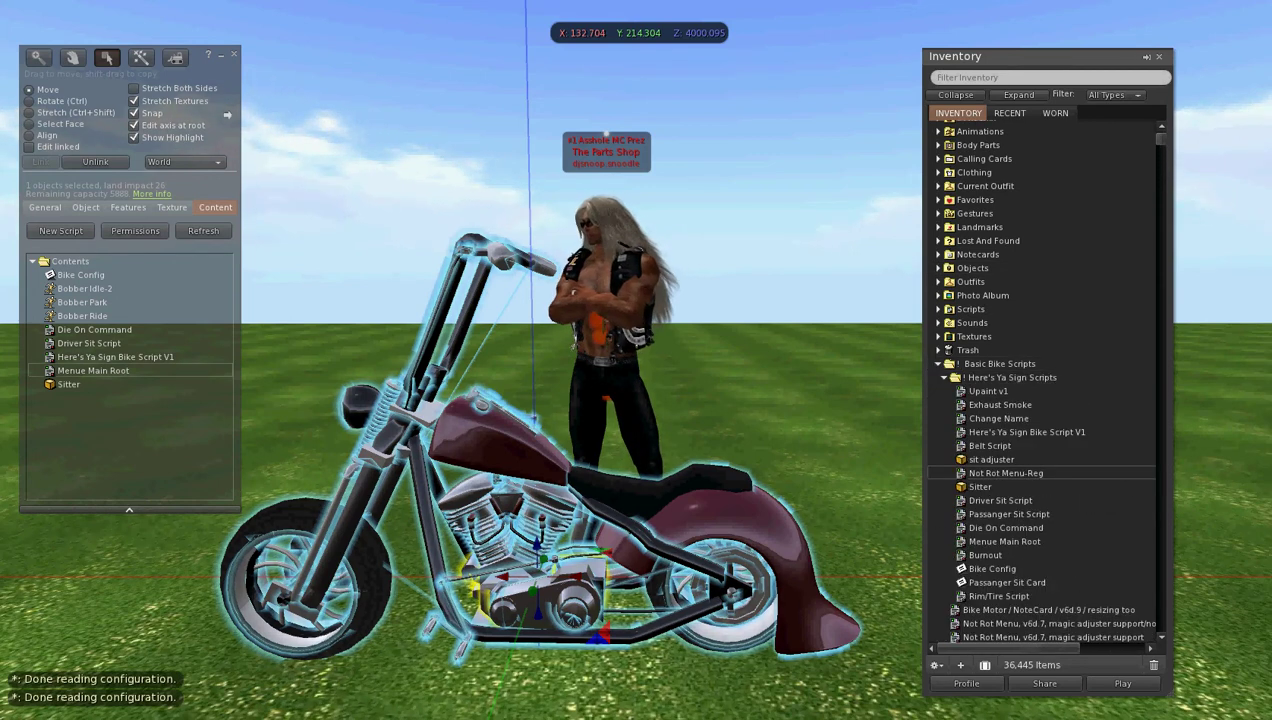
Step: Examine the exhaust pipe tips beside the rear wheel up close, and return to the side view of the motorcycle
{"action": "left_click_drag", "start_coordinate": [663, 576], "coordinate": [500, 450]}
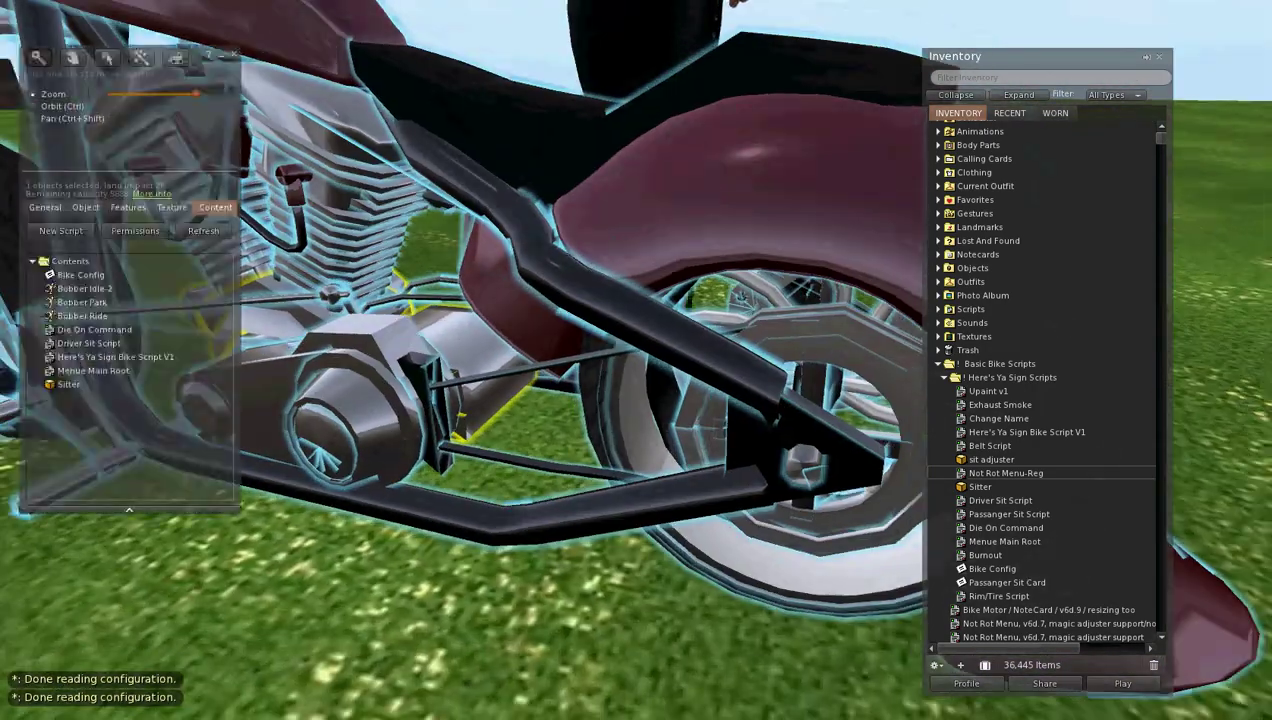
{"action": "left_click_drag", "start_coordinate": [636, 360], "coordinate": [210, 405]}
{"action": "left_click_drag", "start_coordinate": [755, 375], "coordinate": [730, 215]}
{"action": "key", "text": "Escape"}
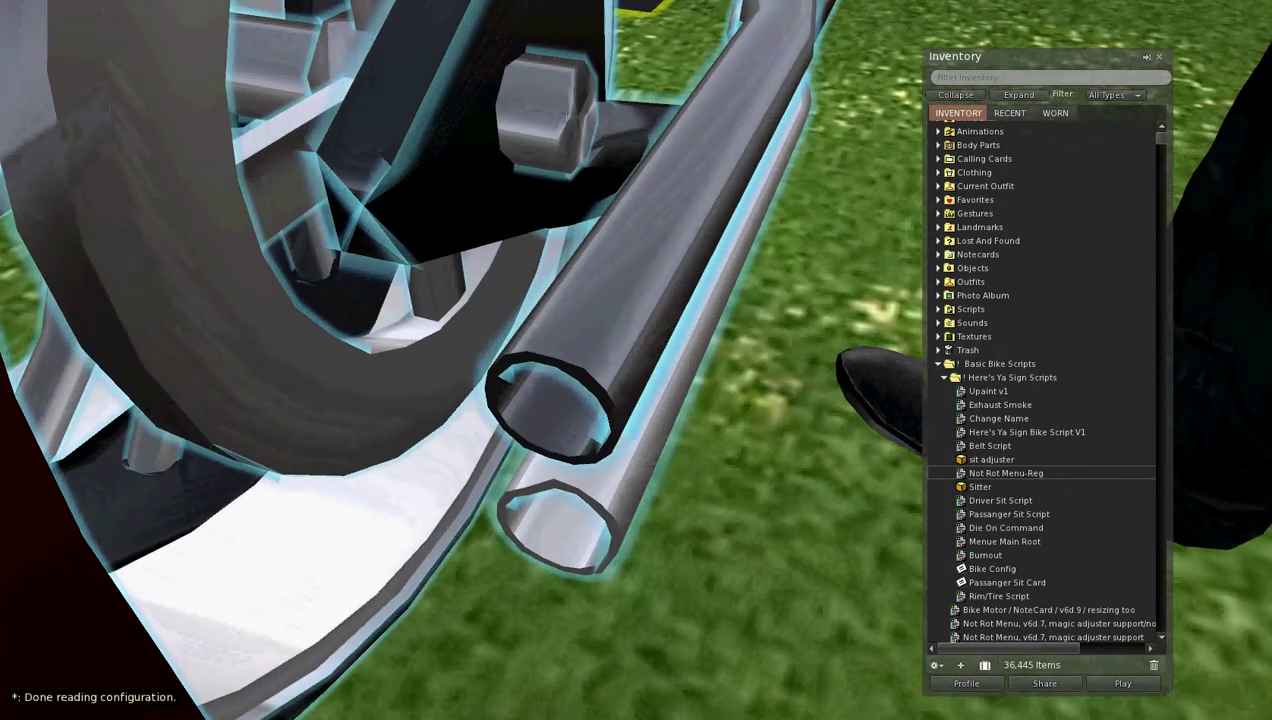
{"action": "left_click_drag", "start_coordinate": [590, 385], "coordinate": [530, 450]}
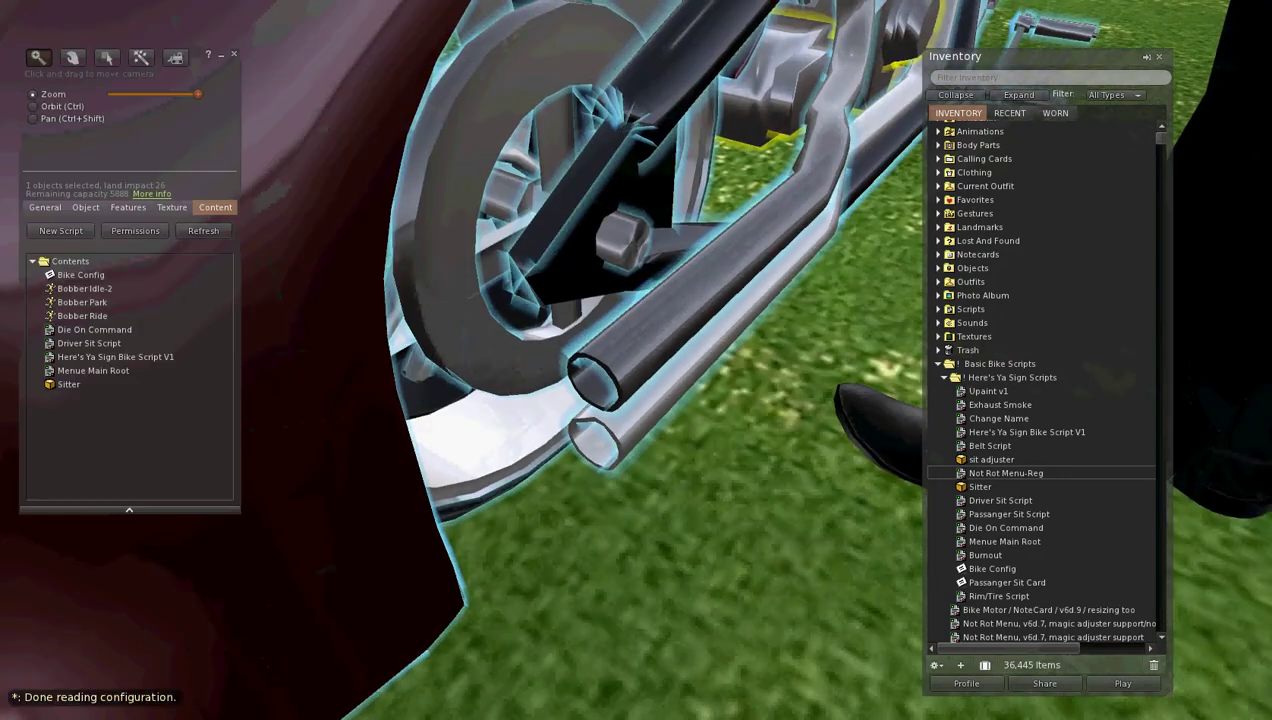
{"action": "key", "text": "Escape"}
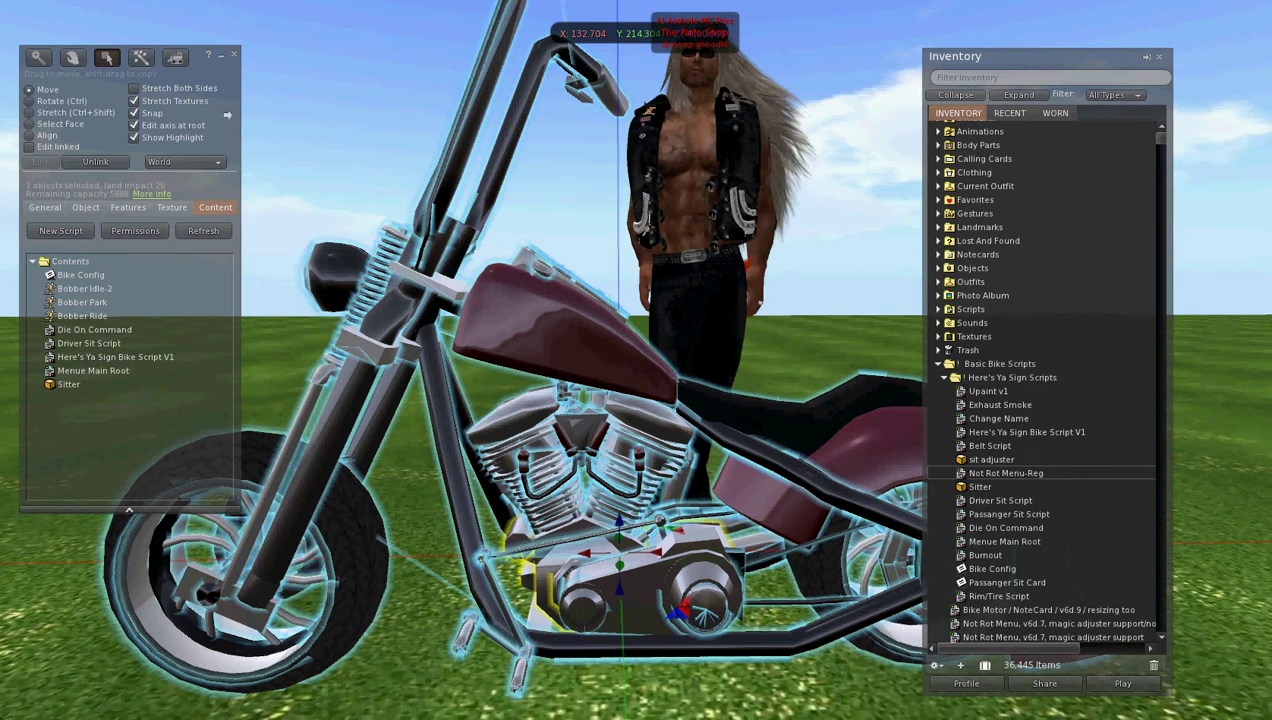
Step: Rename the Bobber Ride animation to Ride and the Bobber Park animation to Park in the motorcycle's contents
{"action": "right_click", "coordinate": [97, 316]}
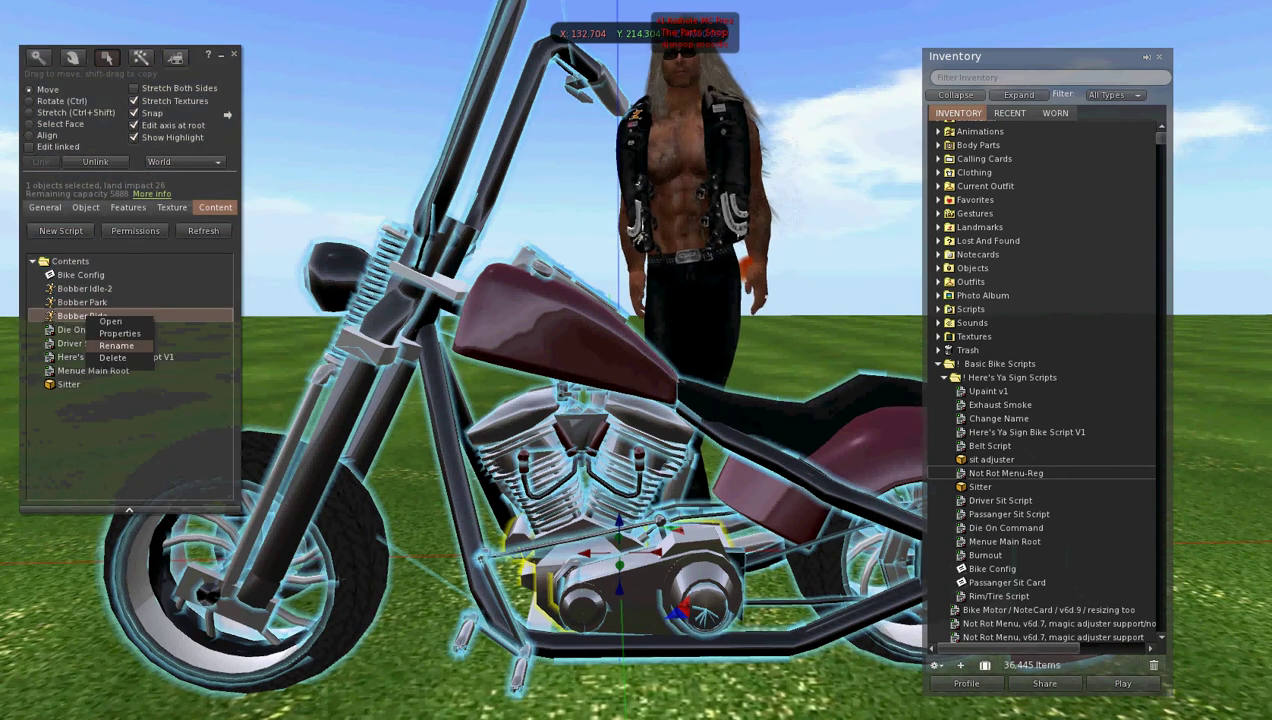
{"action": "left_click", "coordinate": [116, 345]}
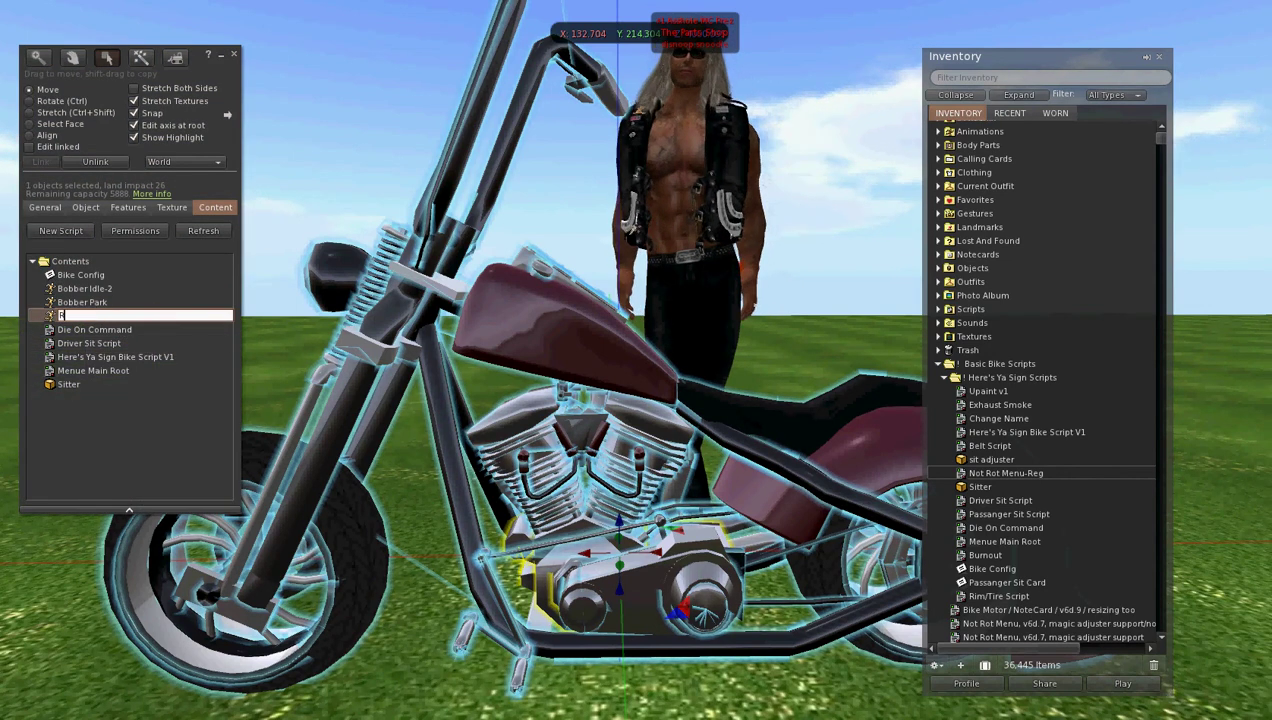
{"action": "key", "text": "Return"}
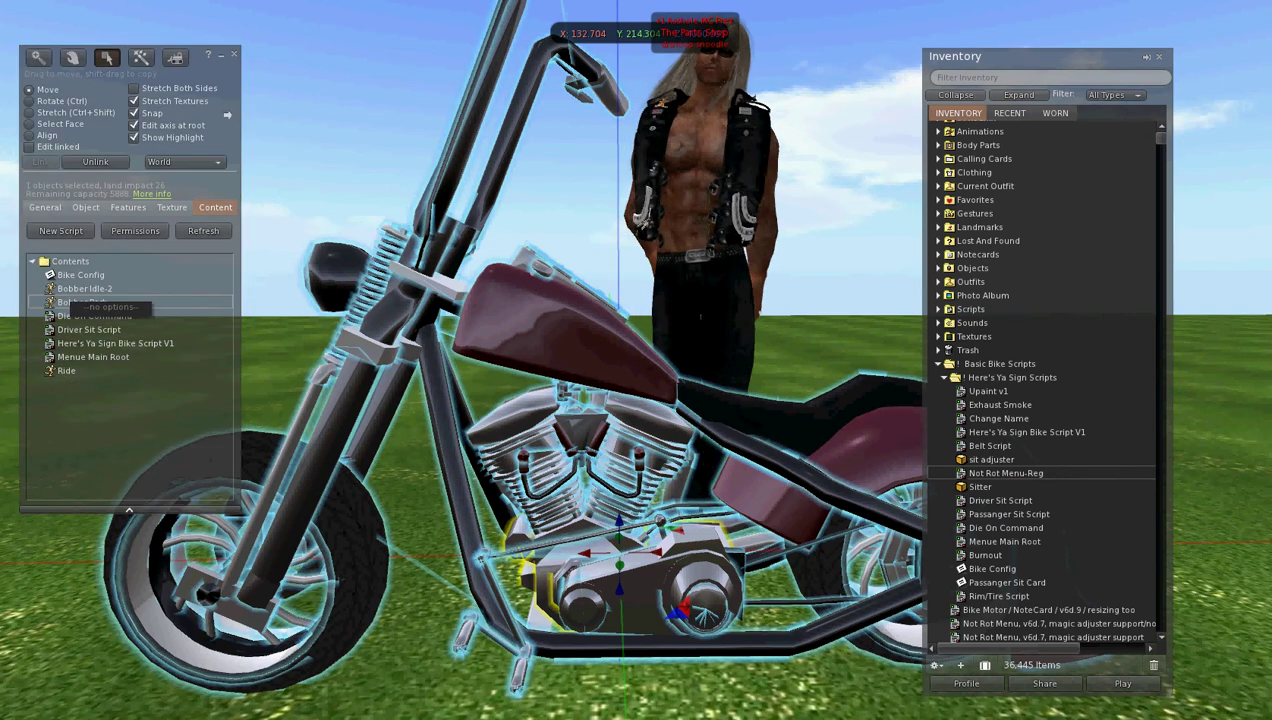
{"action": "right_click", "coordinate": [82, 302]}
{"action": "left_click", "coordinate": [99, 330]}
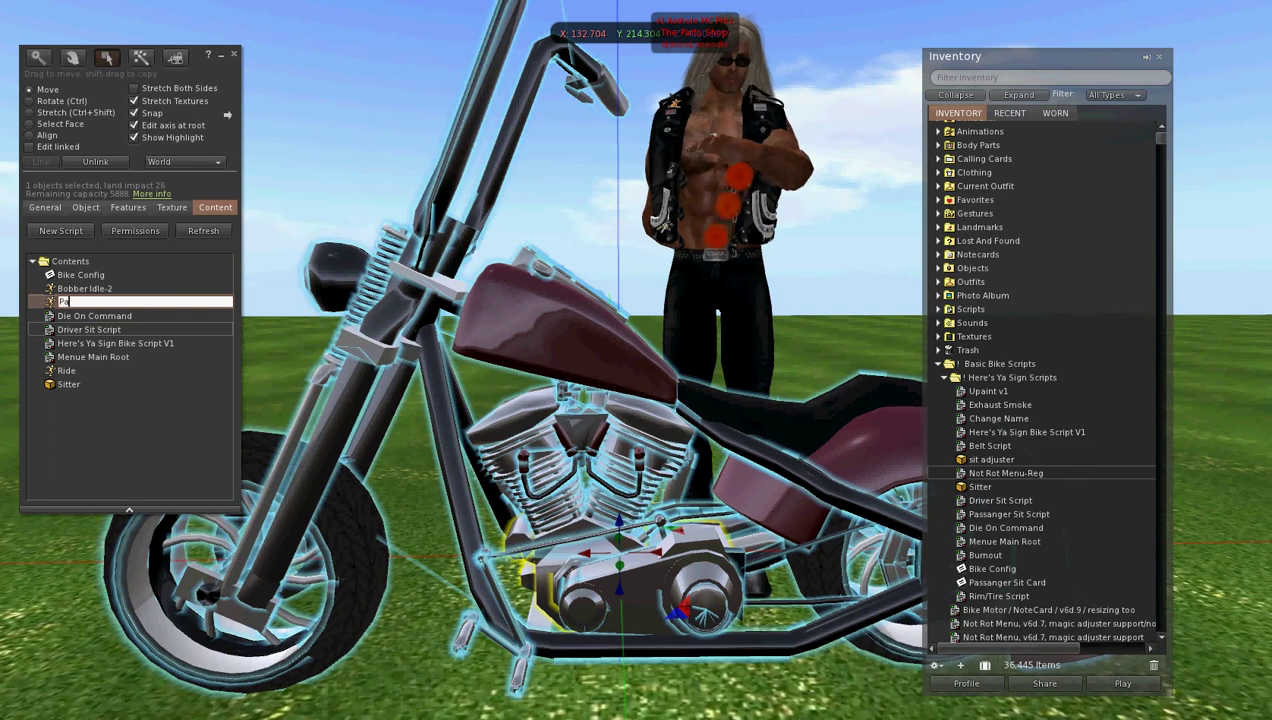
{"action": "key", "text": "Return"}
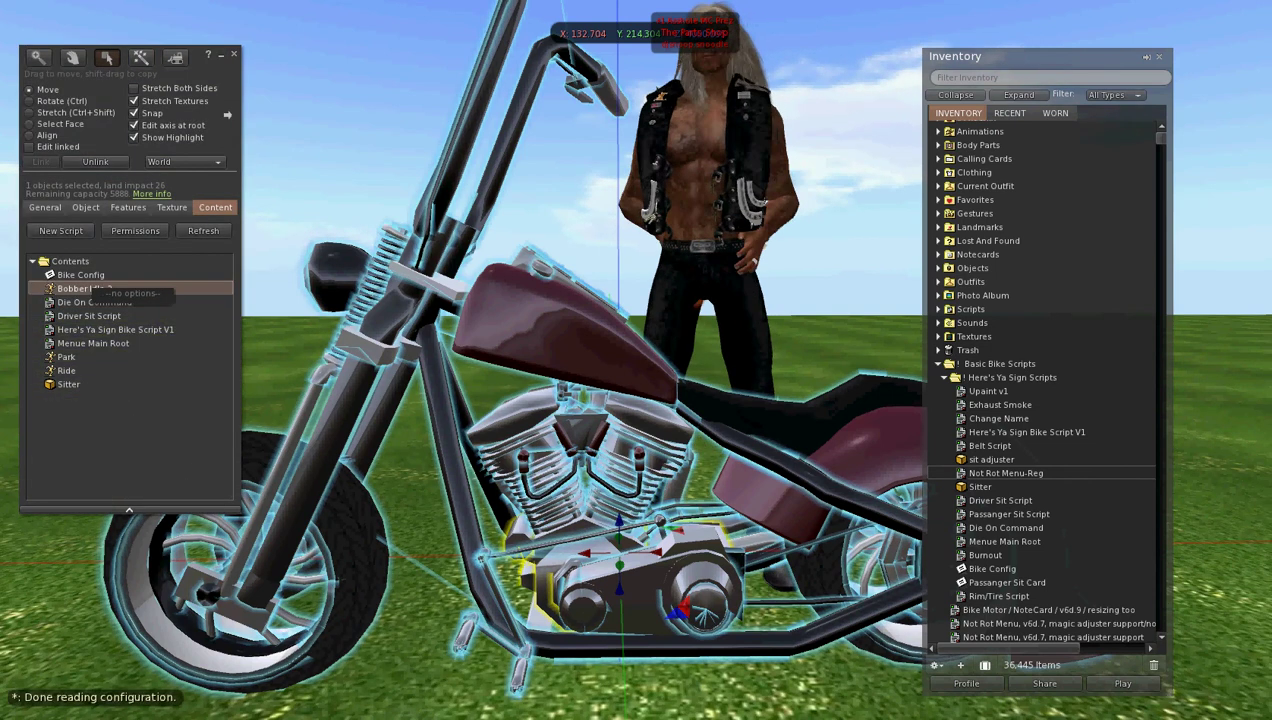
Step: Rename the Bobber Idle-2 animation in the motorcycle's contents to Idle
{"action": "right_click", "coordinate": [70, 289]}
{"action": "left_click", "coordinate": [97, 317]}
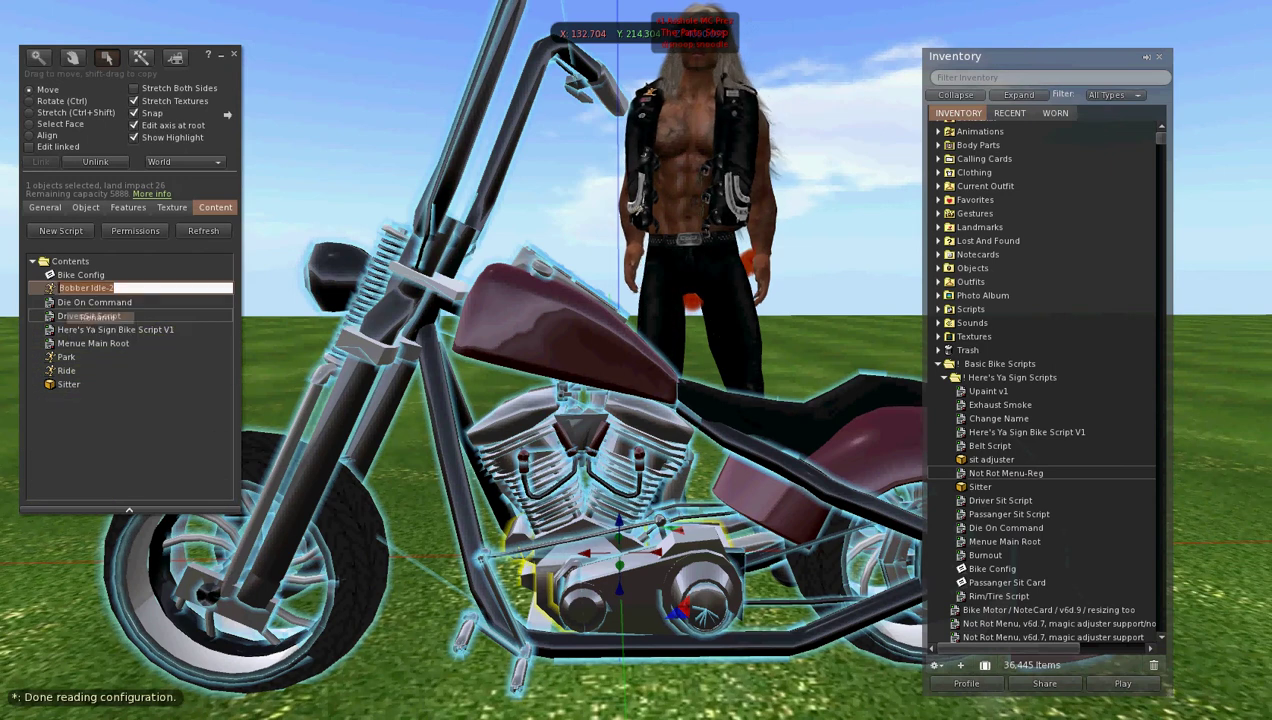
{"action": "key", "text": "BackSpace"}
{"action": "type", "text": "Idle"}
{"action": "key", "text": "Return"}
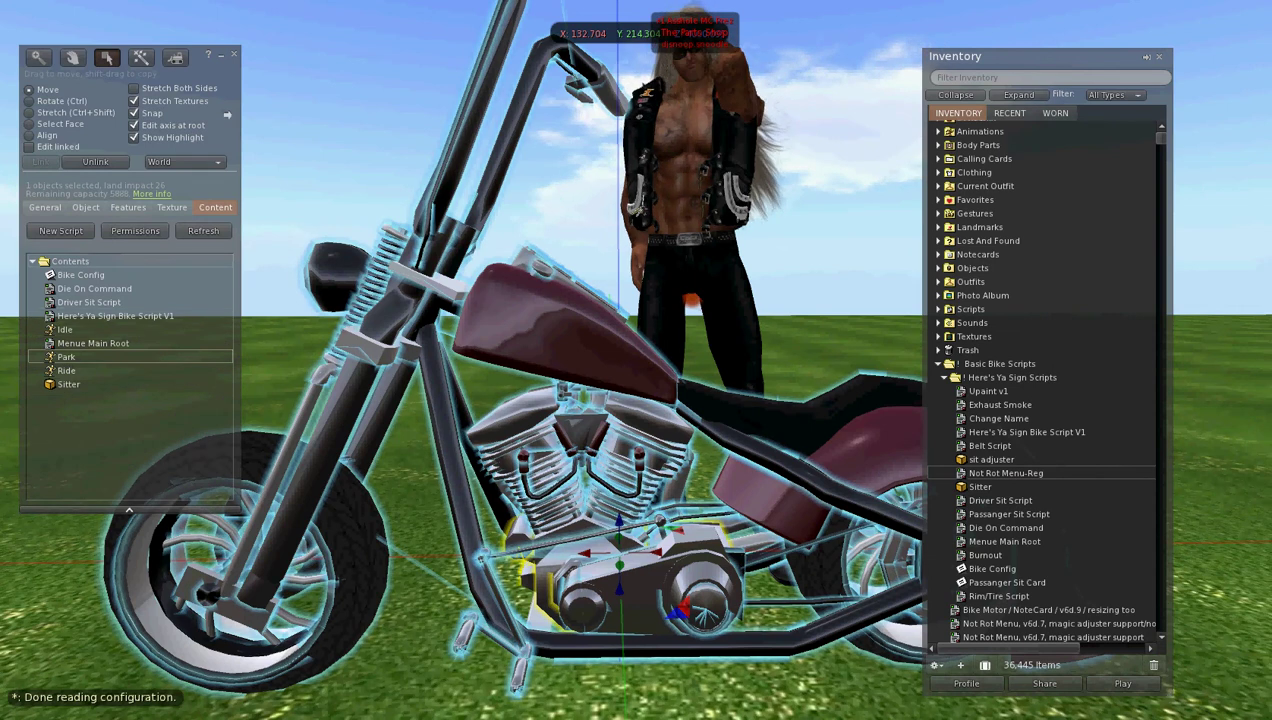
Step: Open the Bike Config notecard from the motorcycle's contents and enlarge its window to read the full list of settings
{"action": "double_click", "coordinate": [80, 274]}
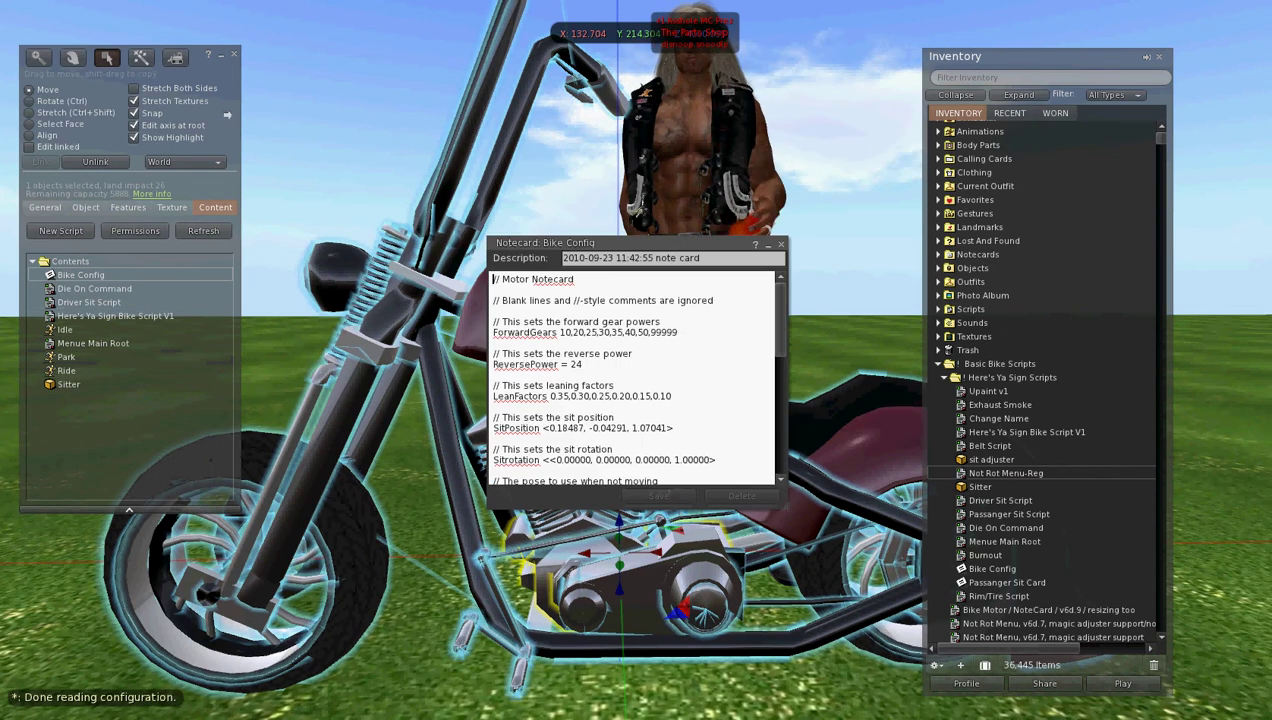
{"action": "left_click_drag", "start_coordinate": [640, 237], "coordinate": [640, 6]}
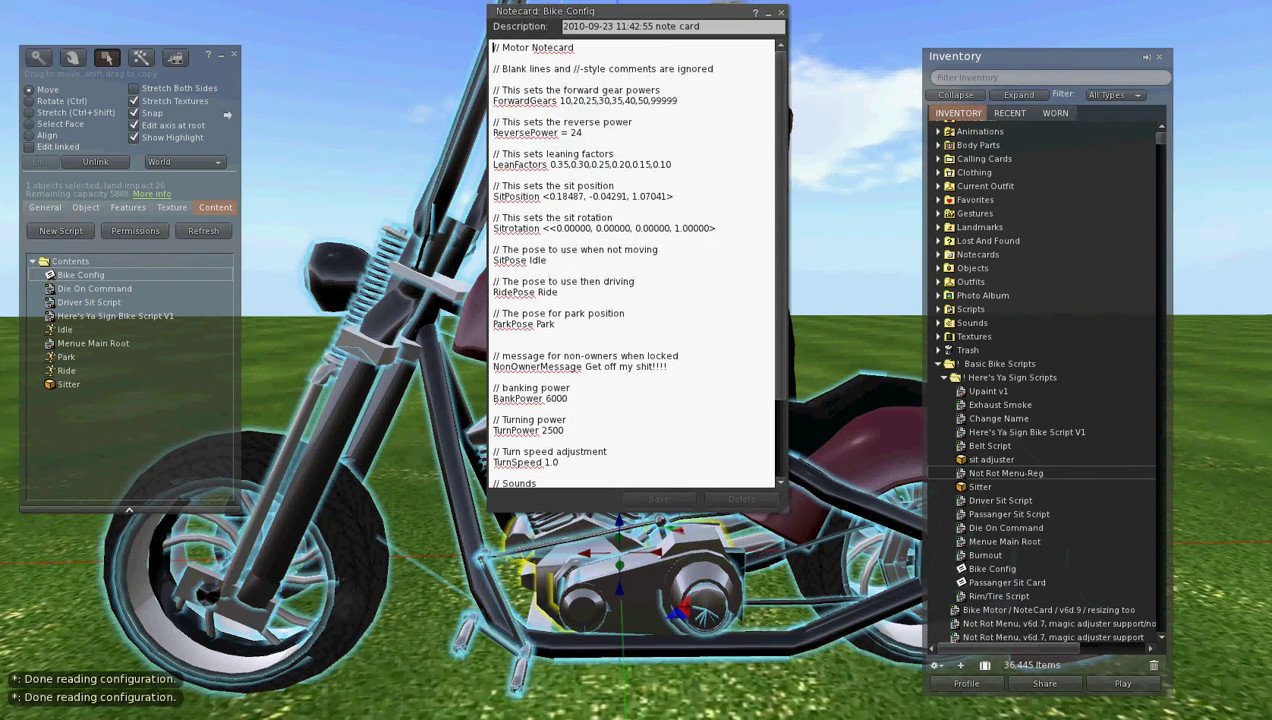
{"action": "left_click_drag", "start_coordinate": [640, 510], "coordinate": [640, 714]}
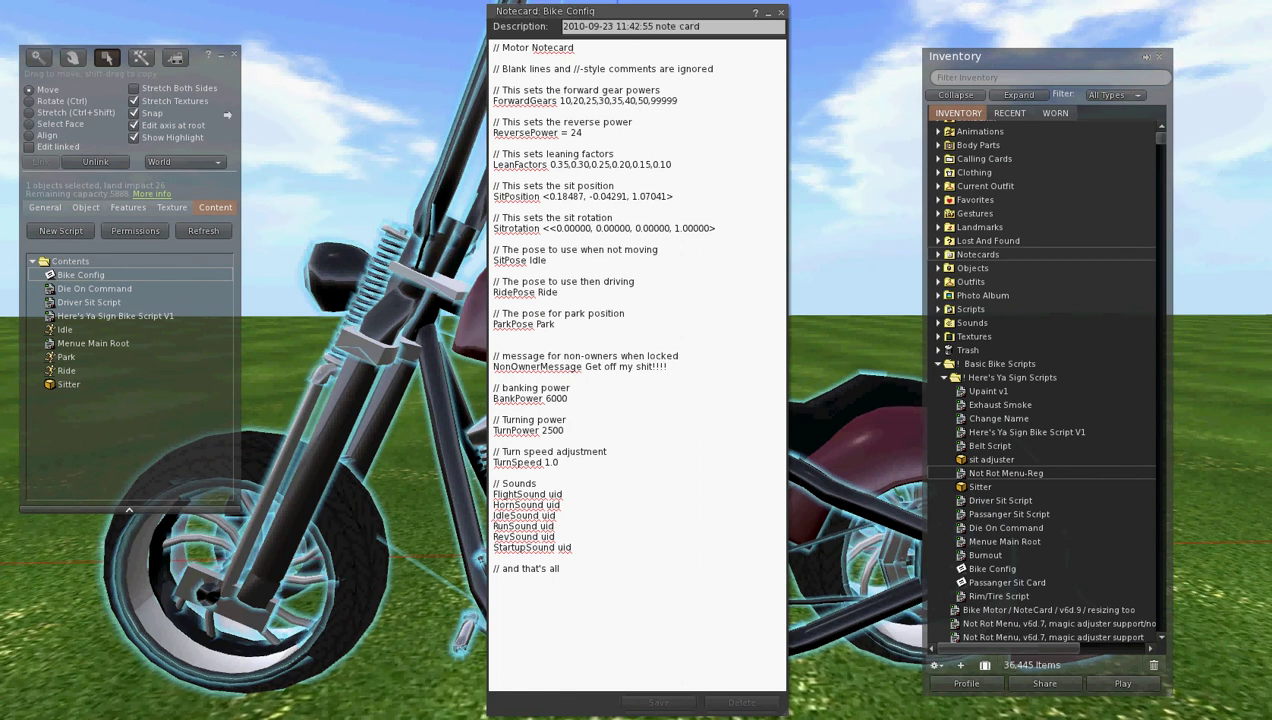
Step: Search the inventory for config and open the Bike Config notecard in the !New Bike Stuff folder
{"action": "left_click", "coordinate": [1010, 77]}
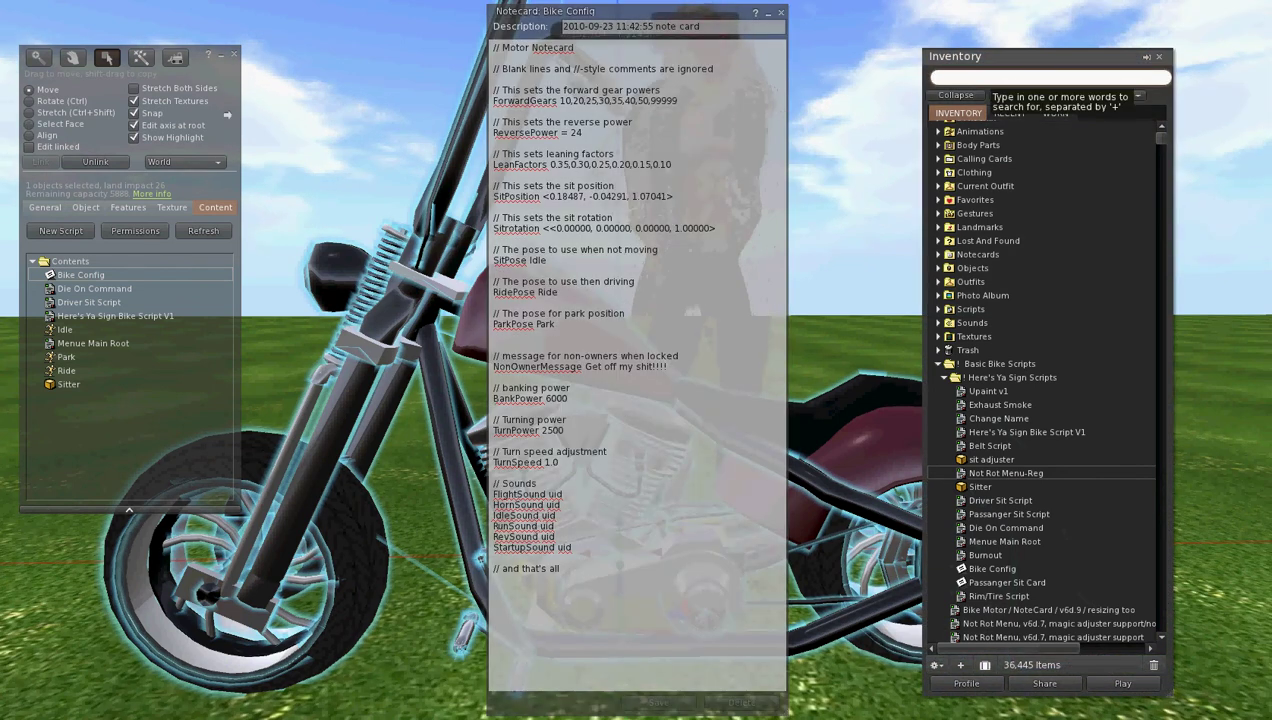
{"action": "type", "text": "config"}
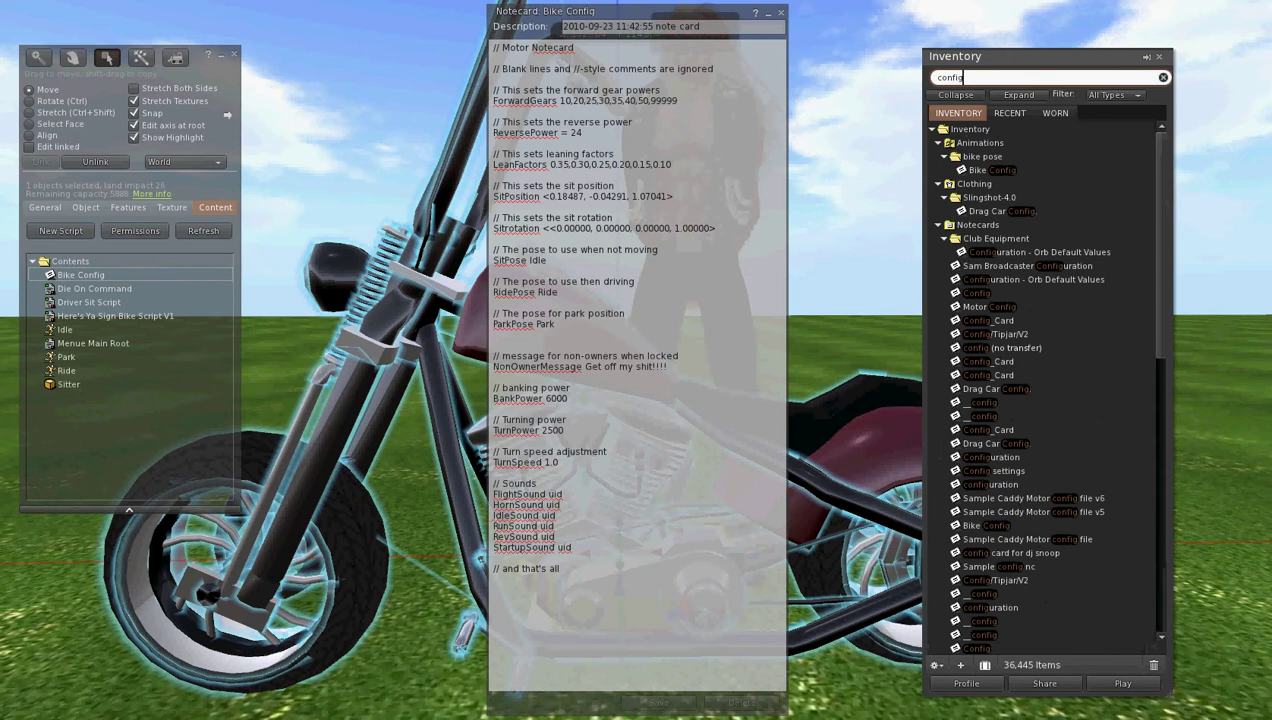
{"action": "left_click", "coordinate": [1161, 380]}
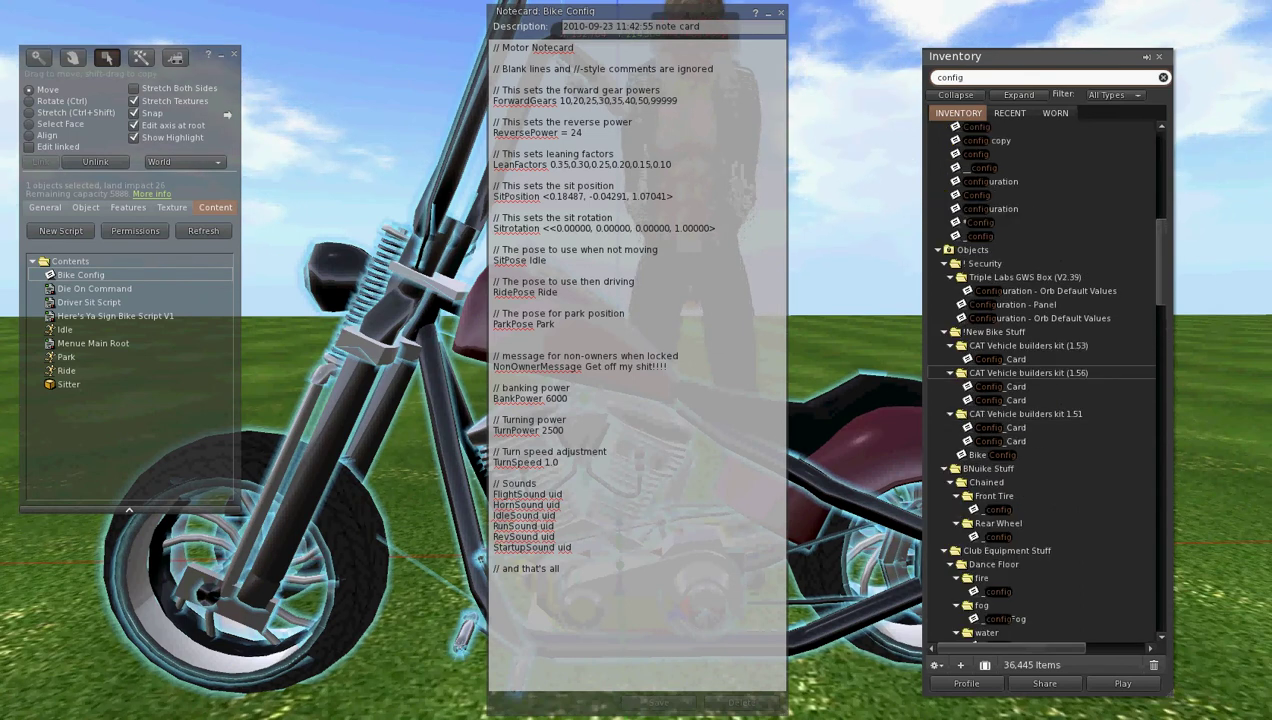
{"action": "double_click", "coordinate": [995, 455]}
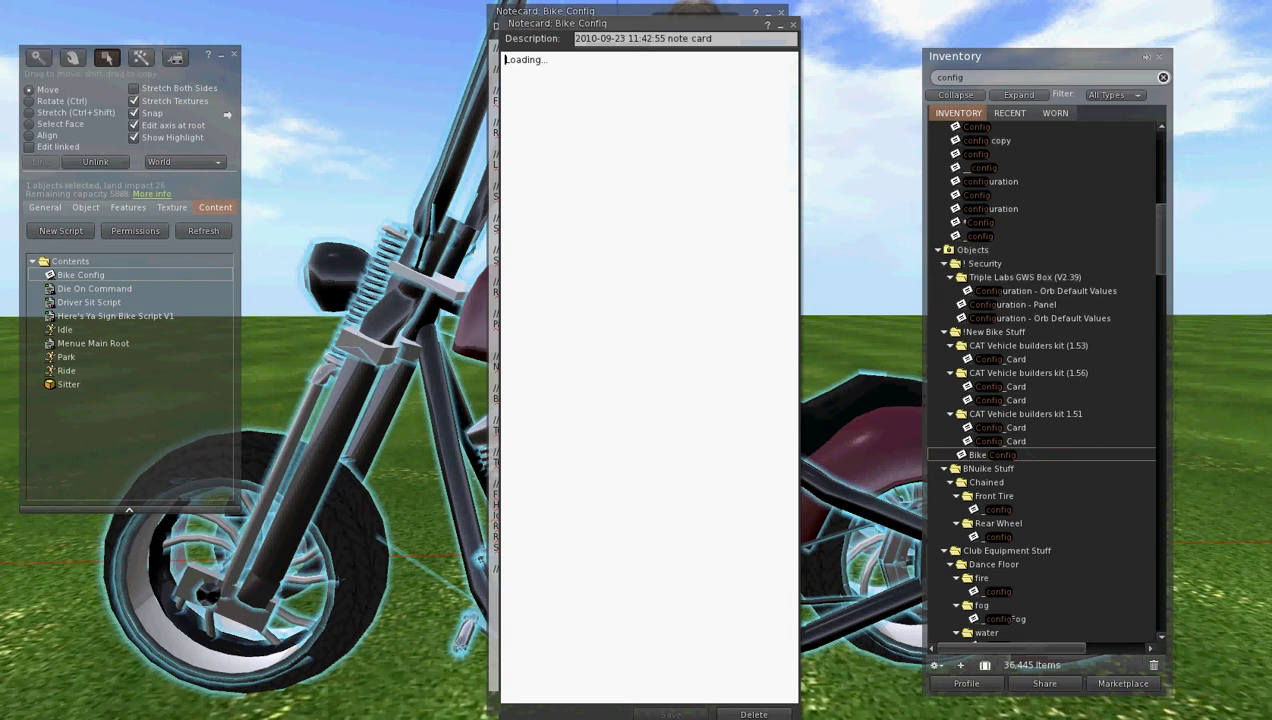
Step: Copy the six sound lines from FlightSound to StartupSound in the inventory's Bike Config notecard and close that notecard
{"action": "left_click_drag", "start_coordinate": [506, 400], "coordinate": [508, 464]}
{"action": "key", "text": "ctrl+c"}
{"action": "right_click", "coordinate": [680, 438]}
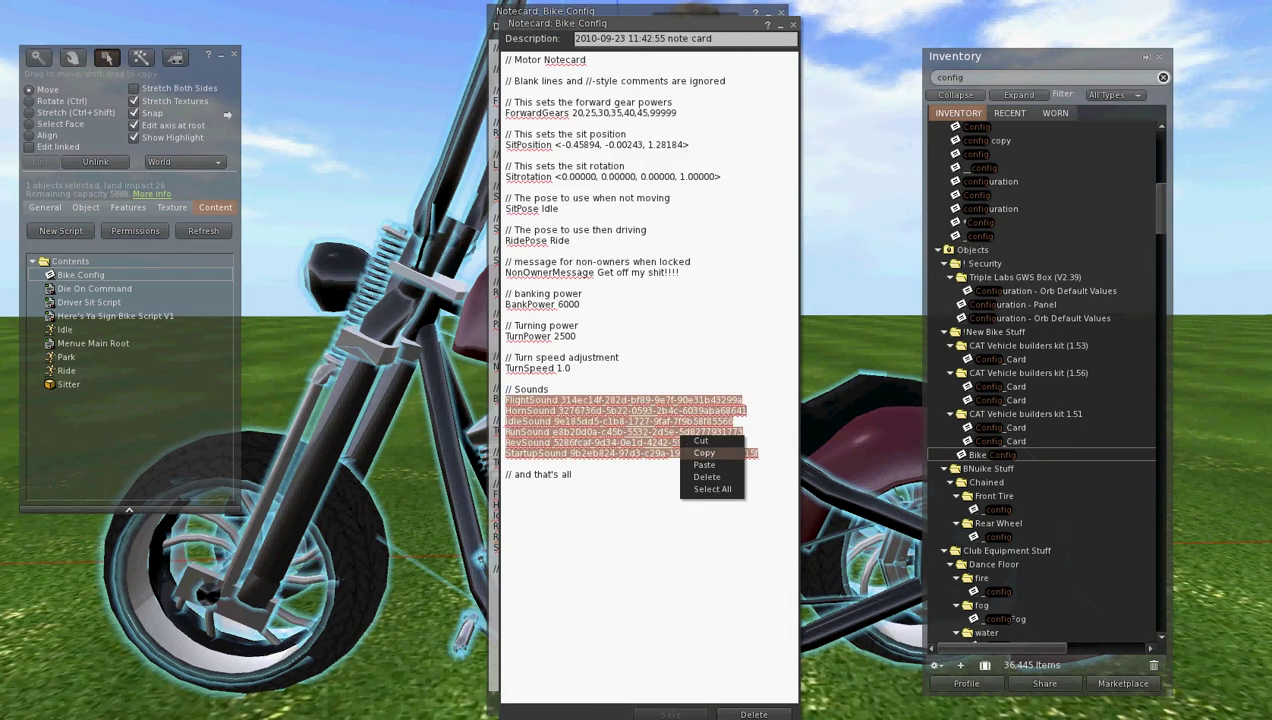
{"action": "left_click", "coordinate": [704, 452]}
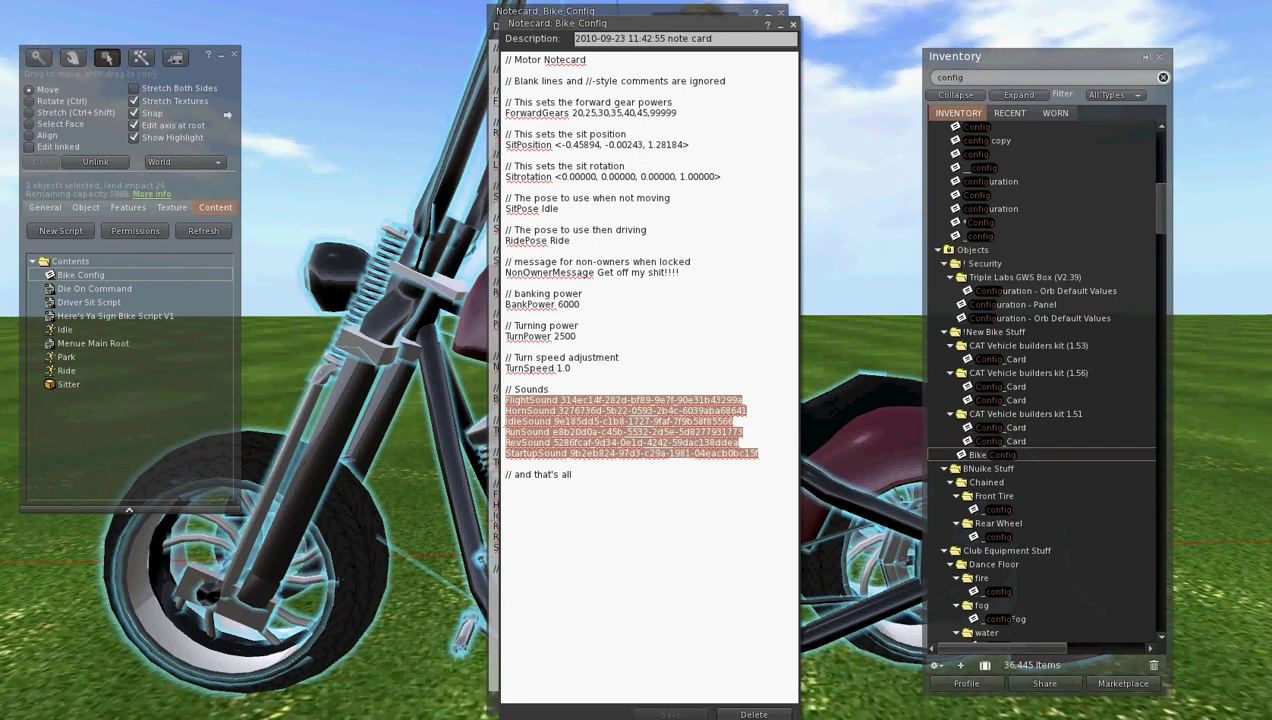
{"action": "left_click", "coordinate": [793, 25]}
Step: Replace the six placeholder uid sound lines in the motorcycle's Bike Config notecard with the copied ones, save and close it
{"action": "left_click", "coordinate": [563, 494]}
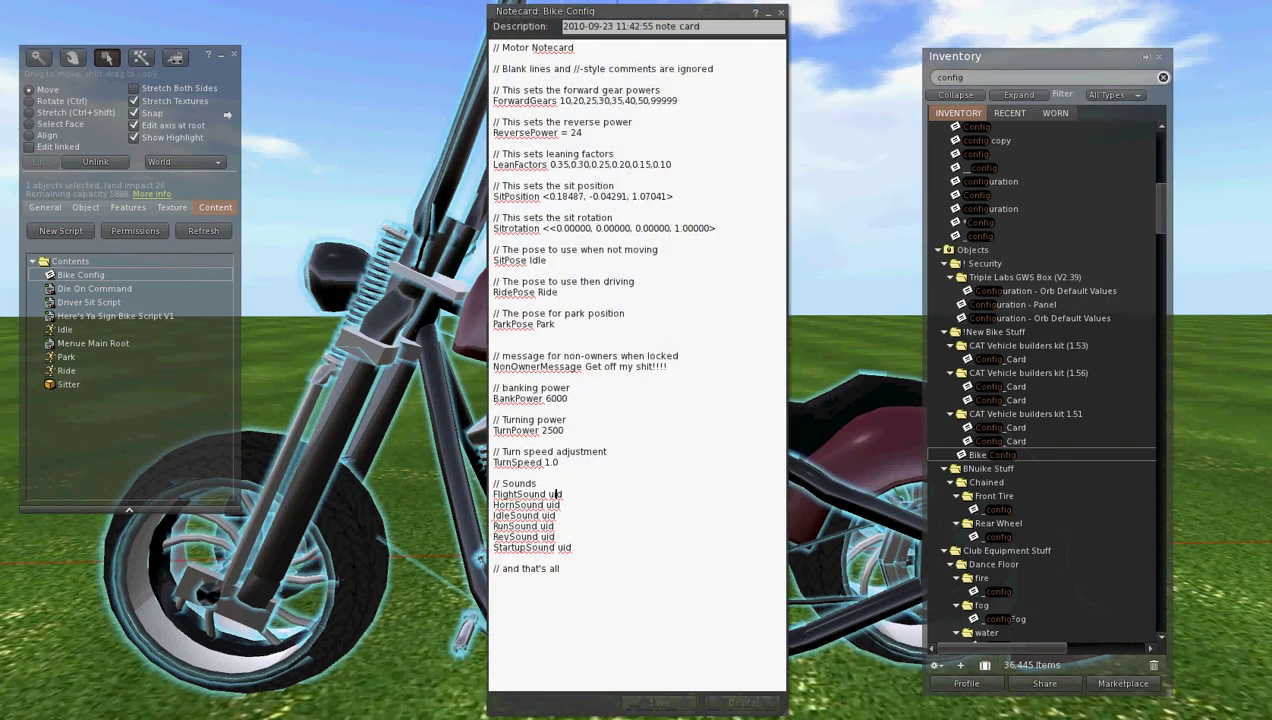
{"action": "left_click_drag", "start_coordinate": [493, 494], "coordinate": [572, 547]}
{"action": "right_click", "coordinate": [512, 529]}
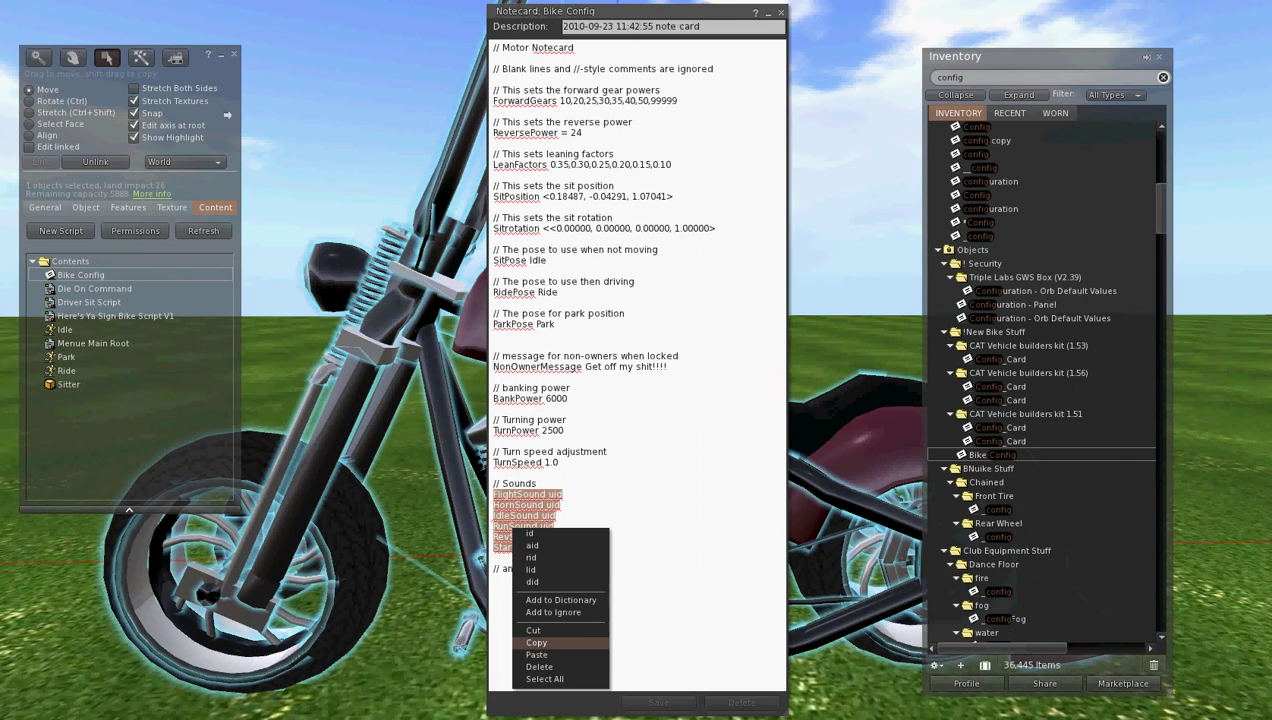
{"action": "left_click", "coordinate": [537, 654]}
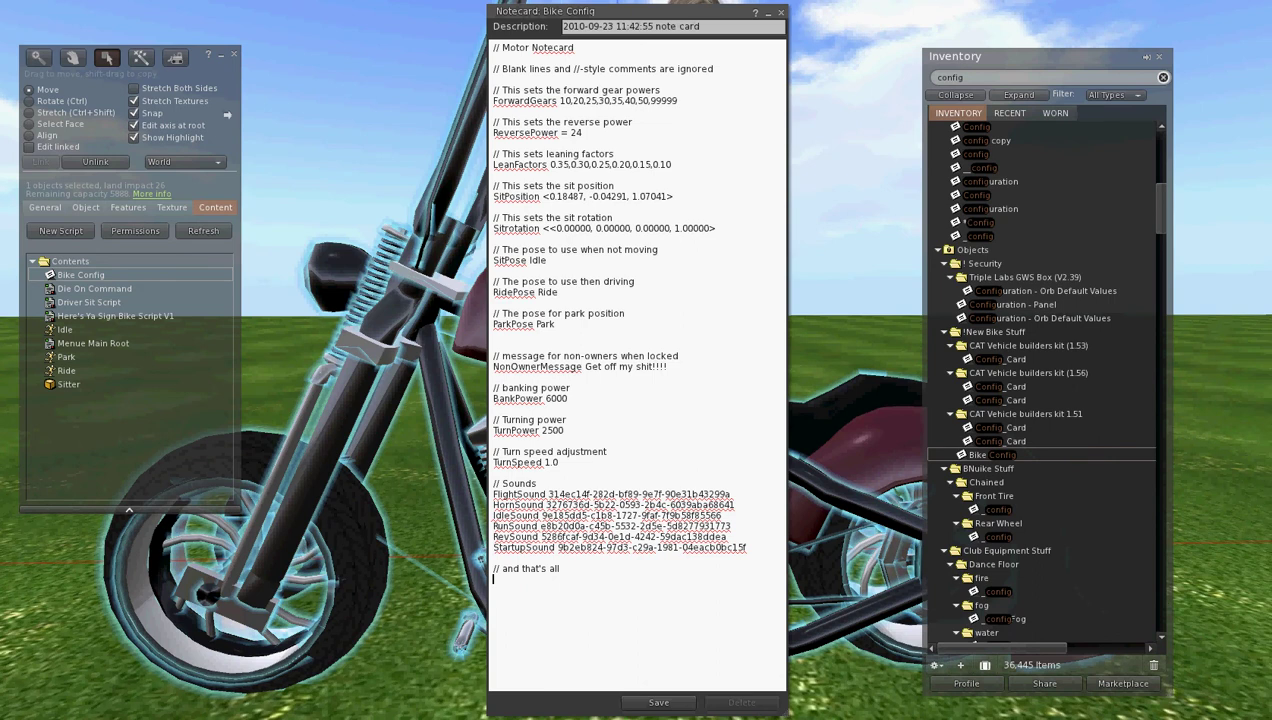
{"action": "left_click", "coordinate": [658, 702]}
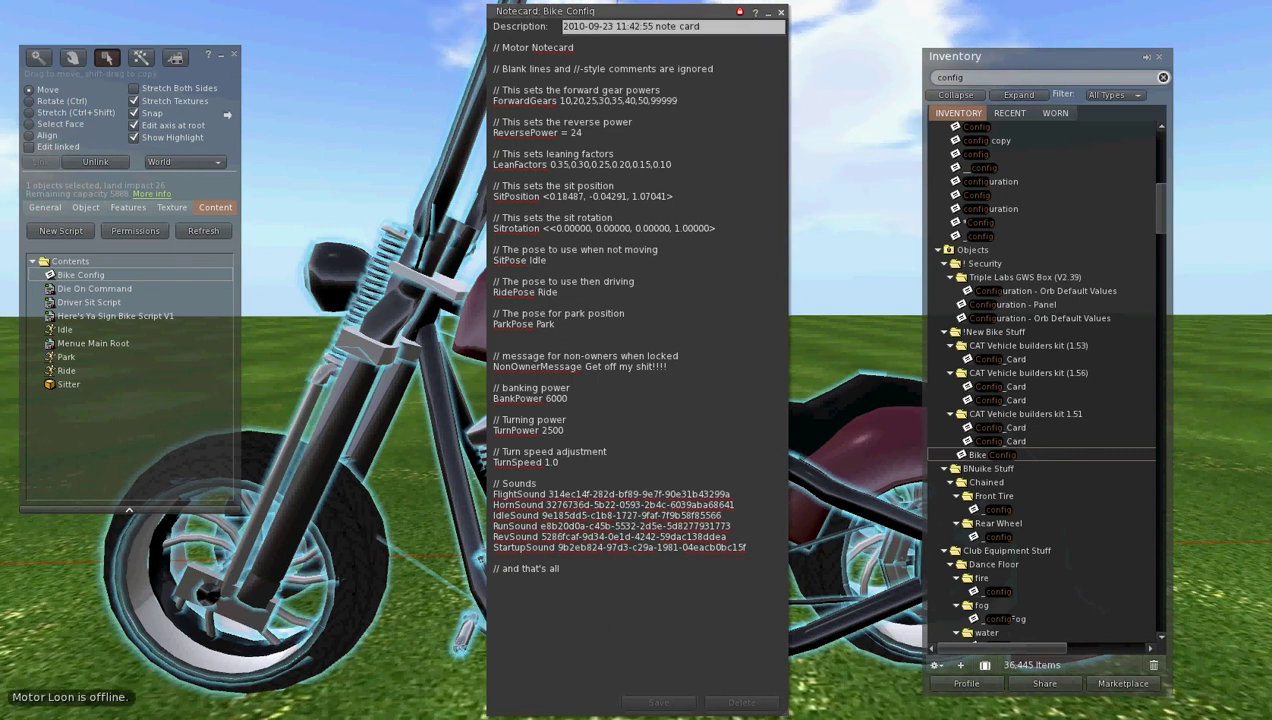
{"action": "key", "text": "ctrl+w"}
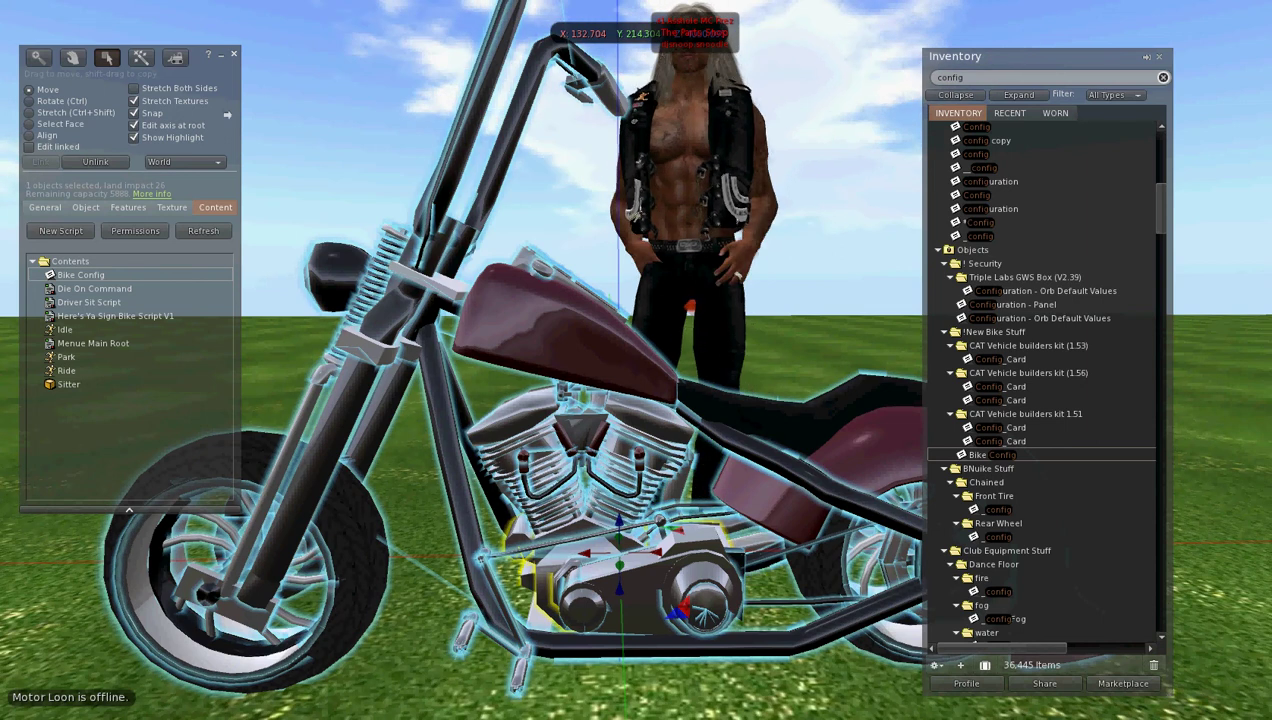
Step: Stop editing the motorcycle and touch its engine to open the bike's action menu
{"action": "key", "text": "Escape"}
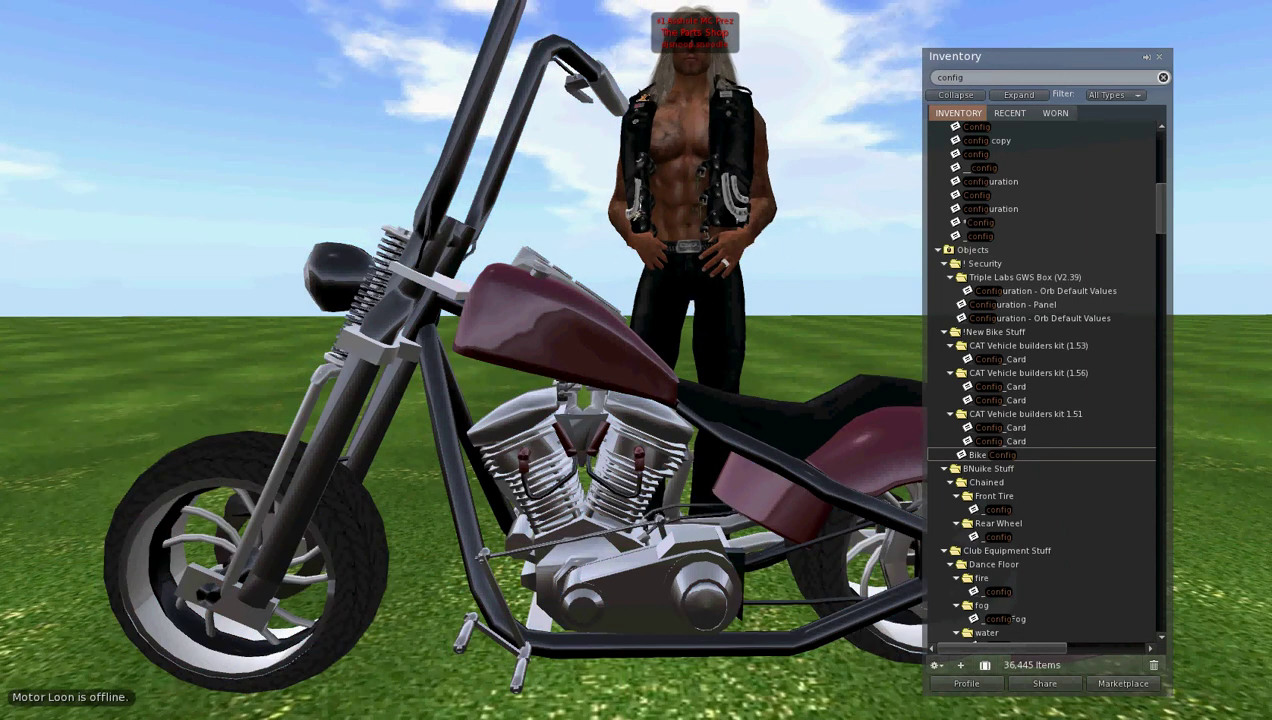
{"action": "mouse_move", "coordinate": [570, 500]}
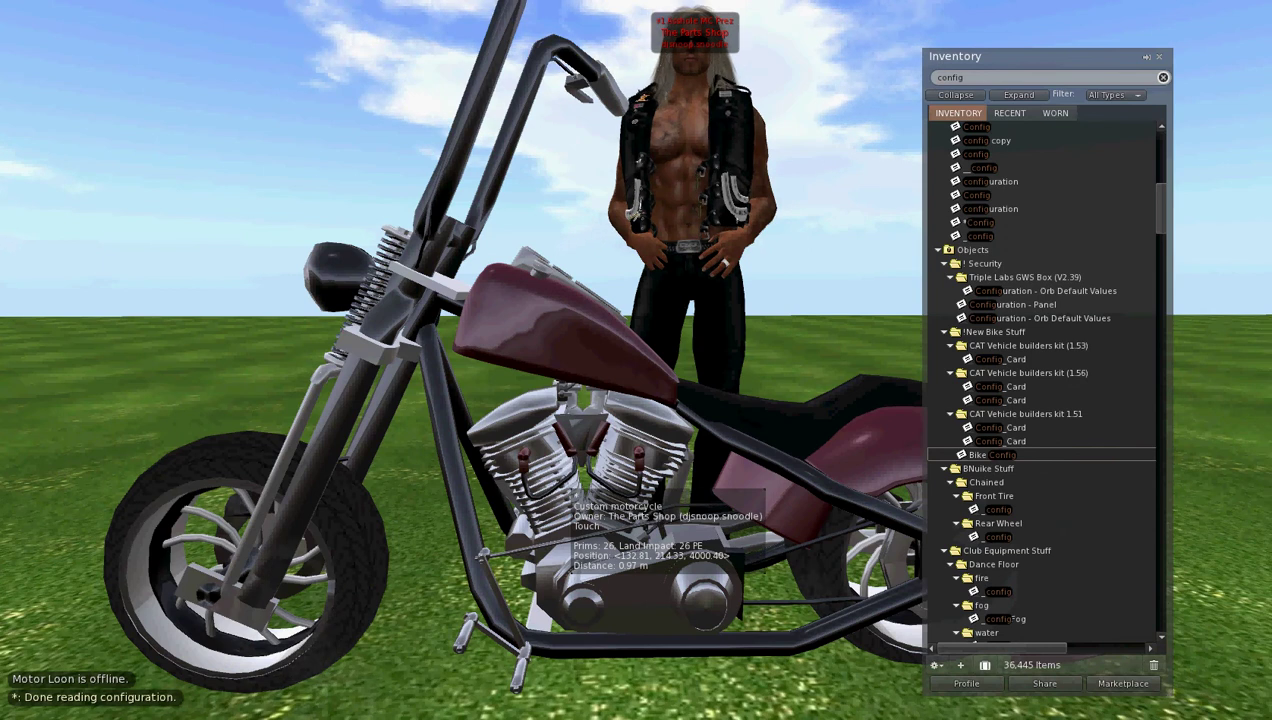
{"action": "left_click", "coordinate": [570, 500]}
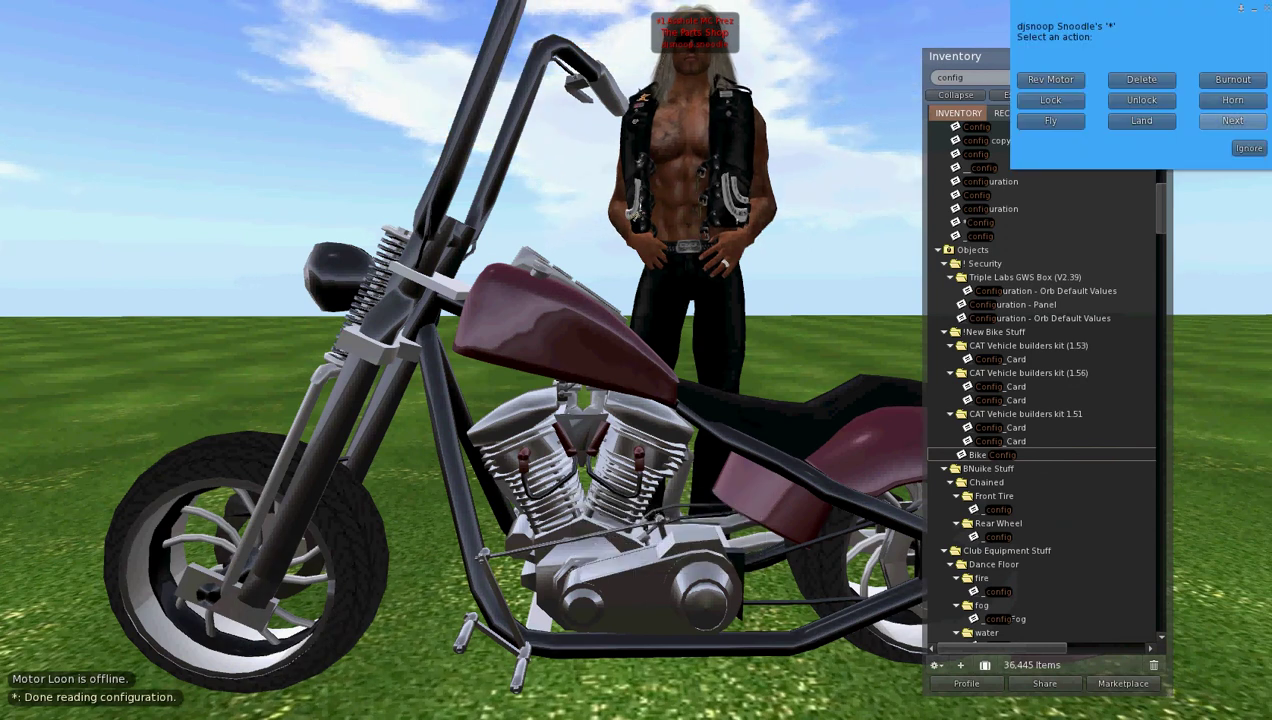
Step: Close the inventory and start Adjust driver from the next page of the bike's action menu
{"action": "left_click", "coordinate": [1233, 120]}
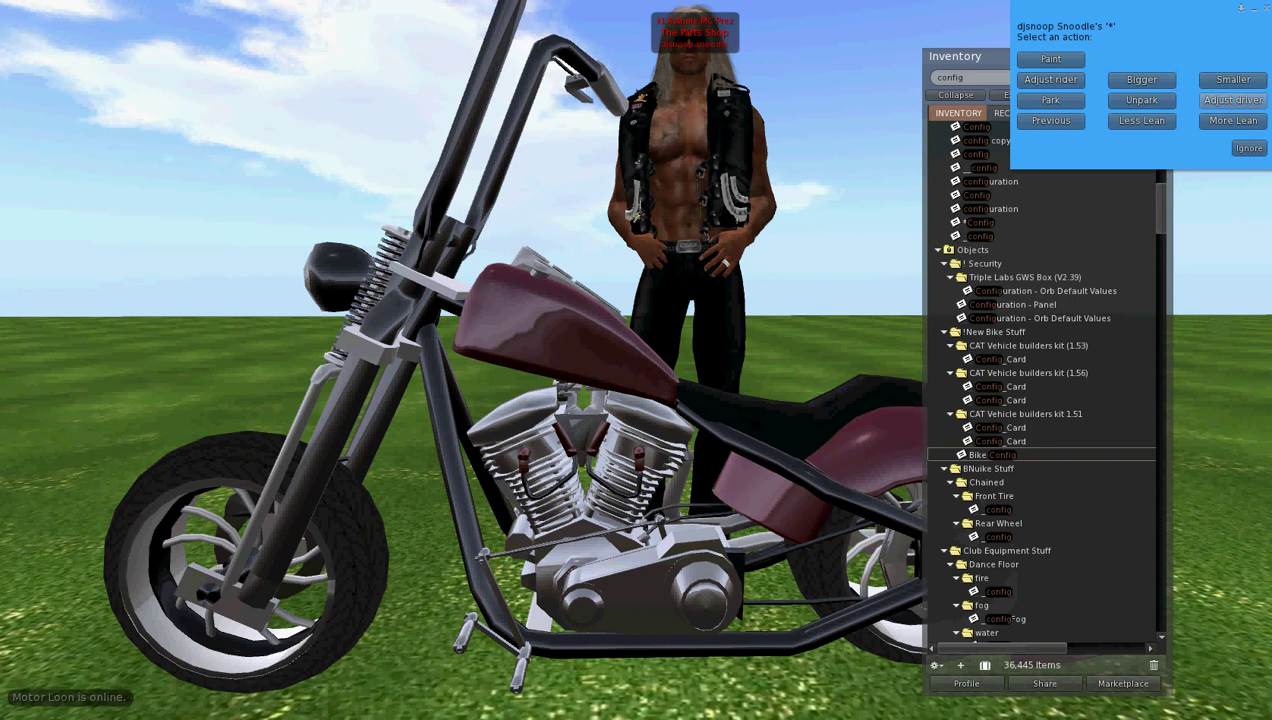
{"action": "left_click_drag", "start_coordinate": [718, 390], "coordinate": [718, 425]}
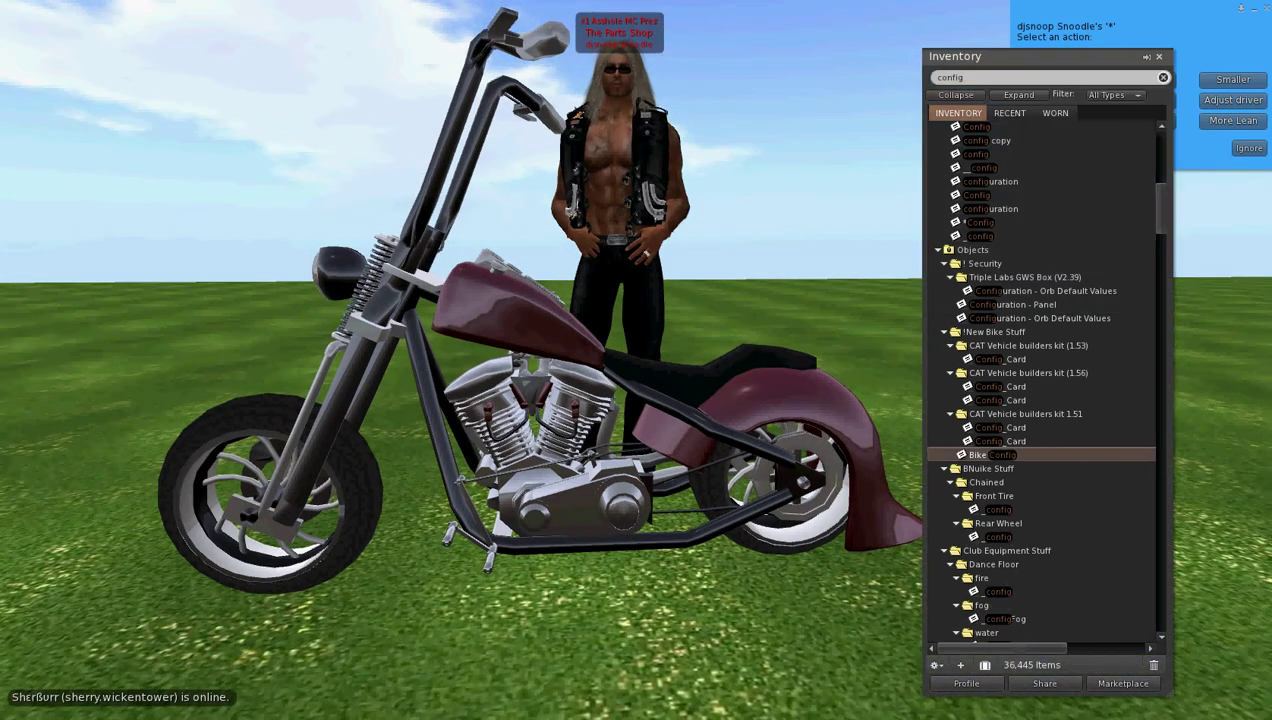
{"action": "key", "text": "ctrl+i"}
{"action": "left_click", "coordinate": [604, 188], "text": "alt"}
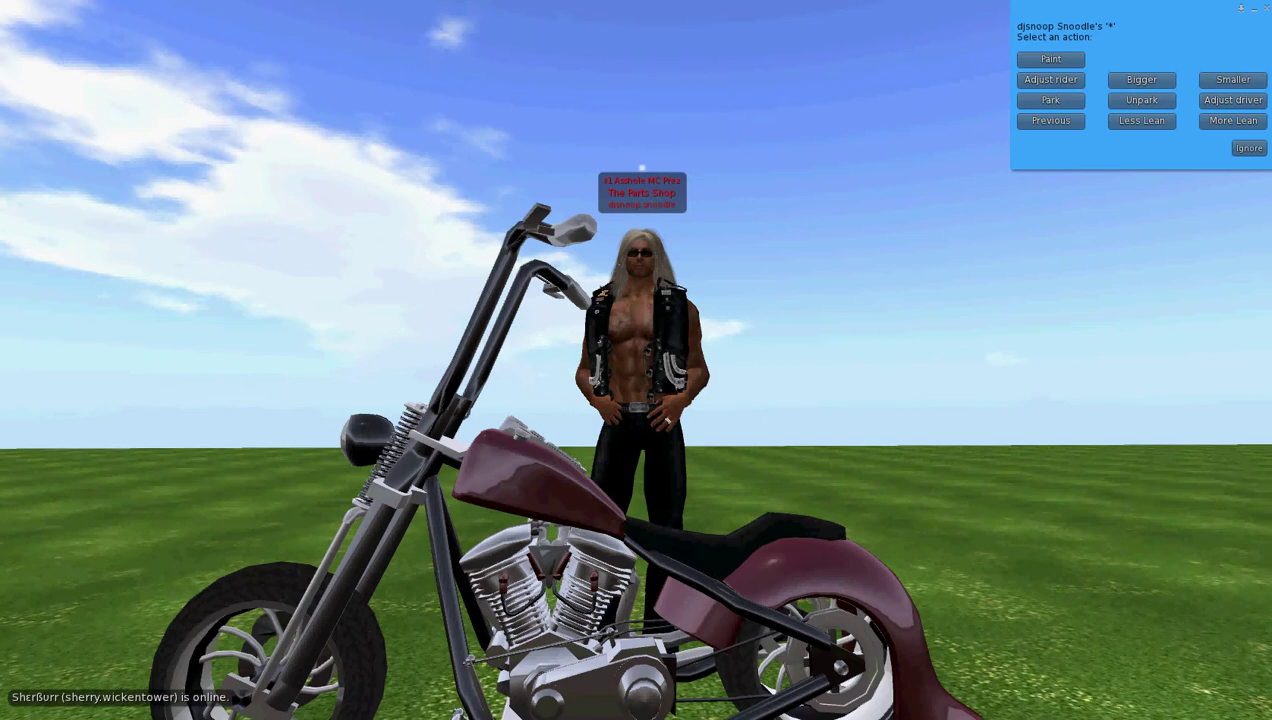
{"action": "left_click", "coordinate": [608, 510], "text": "alt"}
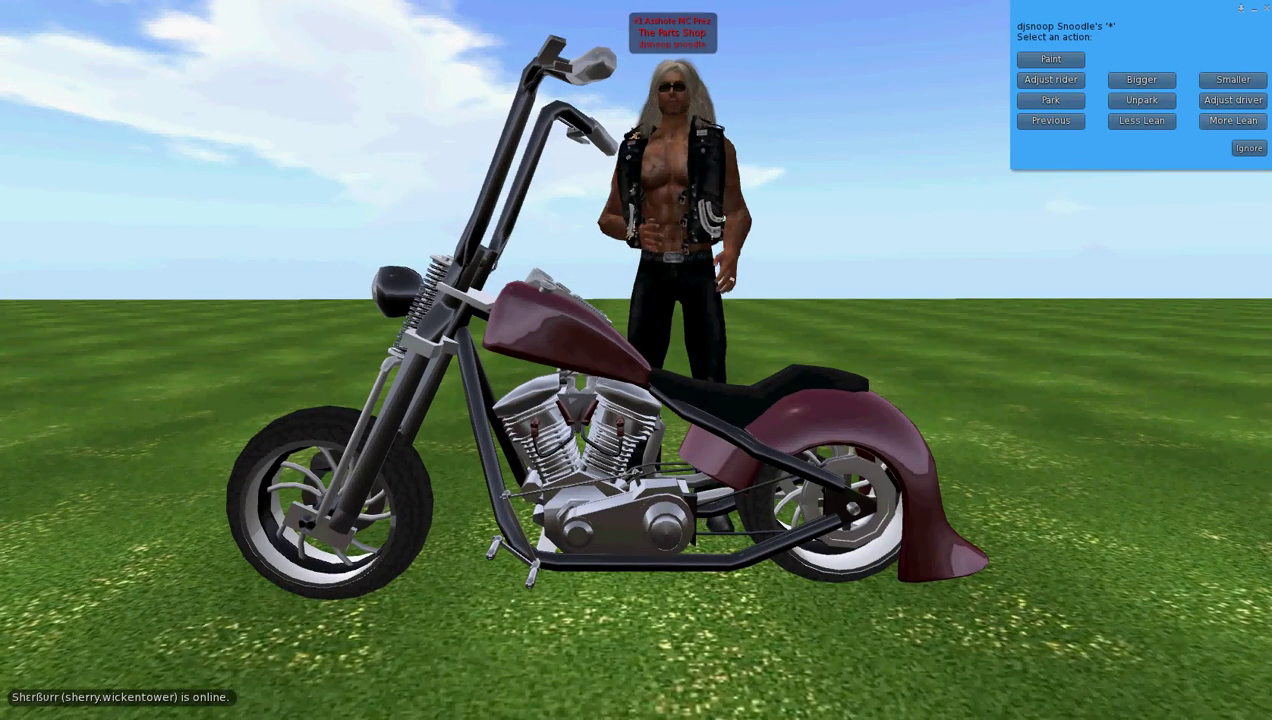
{"action": "left_click", "coordinate": [1233, 101]}
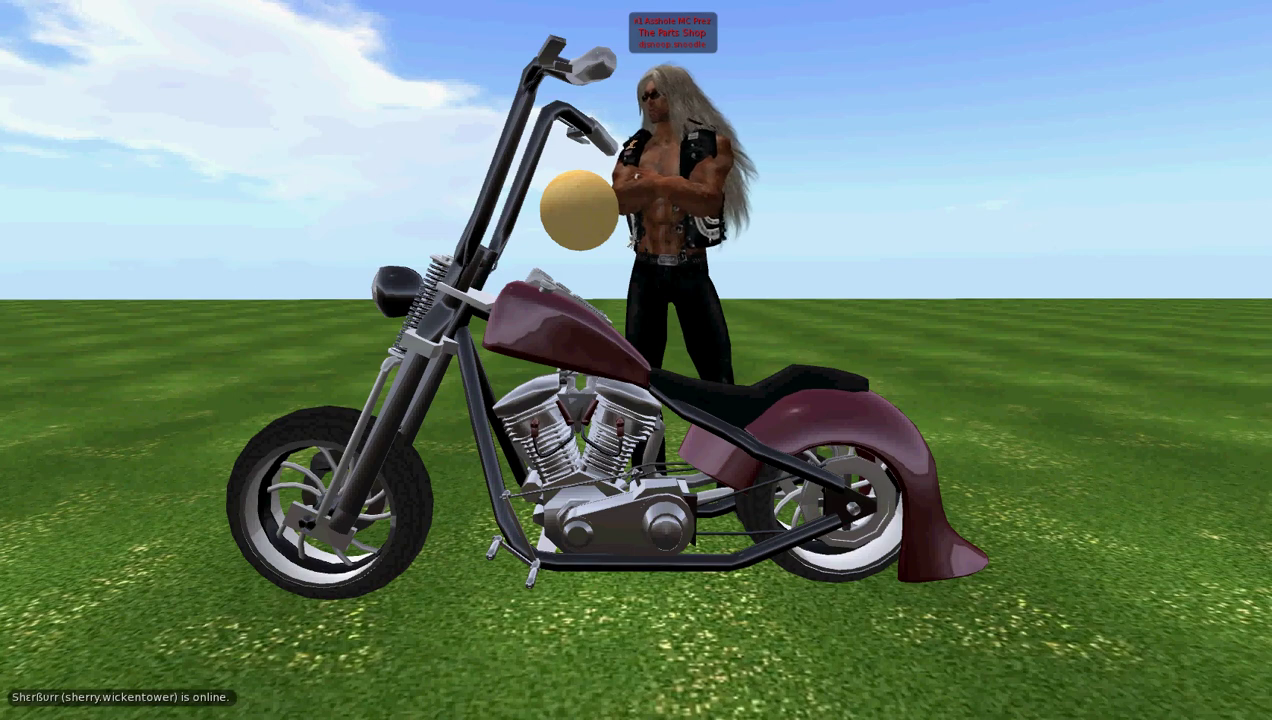
Step: Sit the avatar on the driver adjustment ball above the motorcycle and allow it to animate the avatar
{"action": "left_click", "coordinate": [599, 209], "text": "alt"}
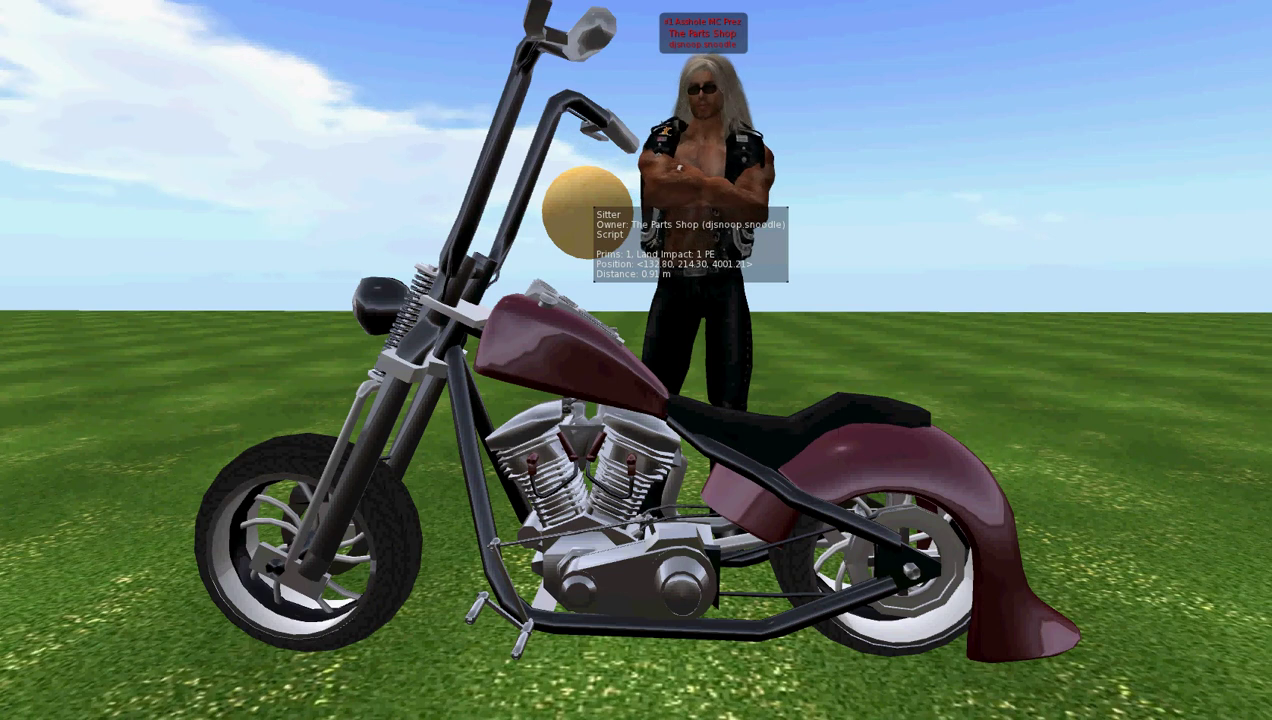
{"action": "left_click_drag", "start_coordinate": [590, 206], "coordinate": [590, 262]}
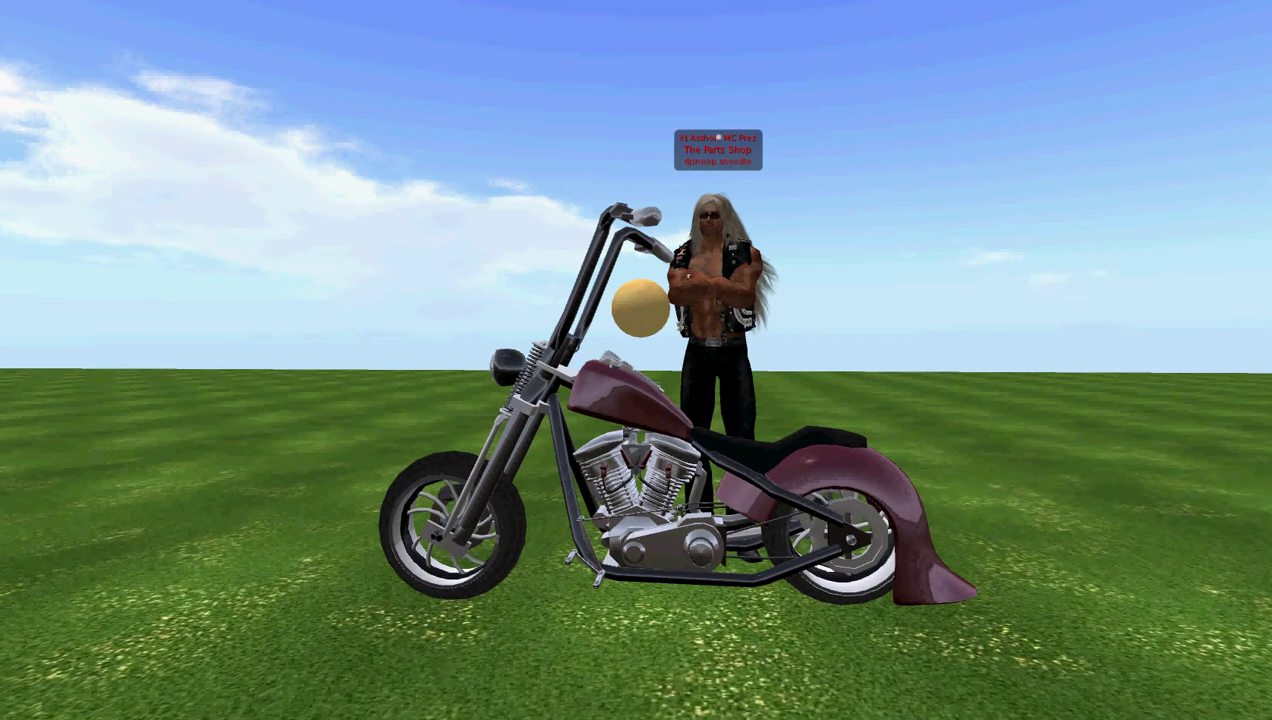
{"action": "left_click", "coordinate": [640, 308]}
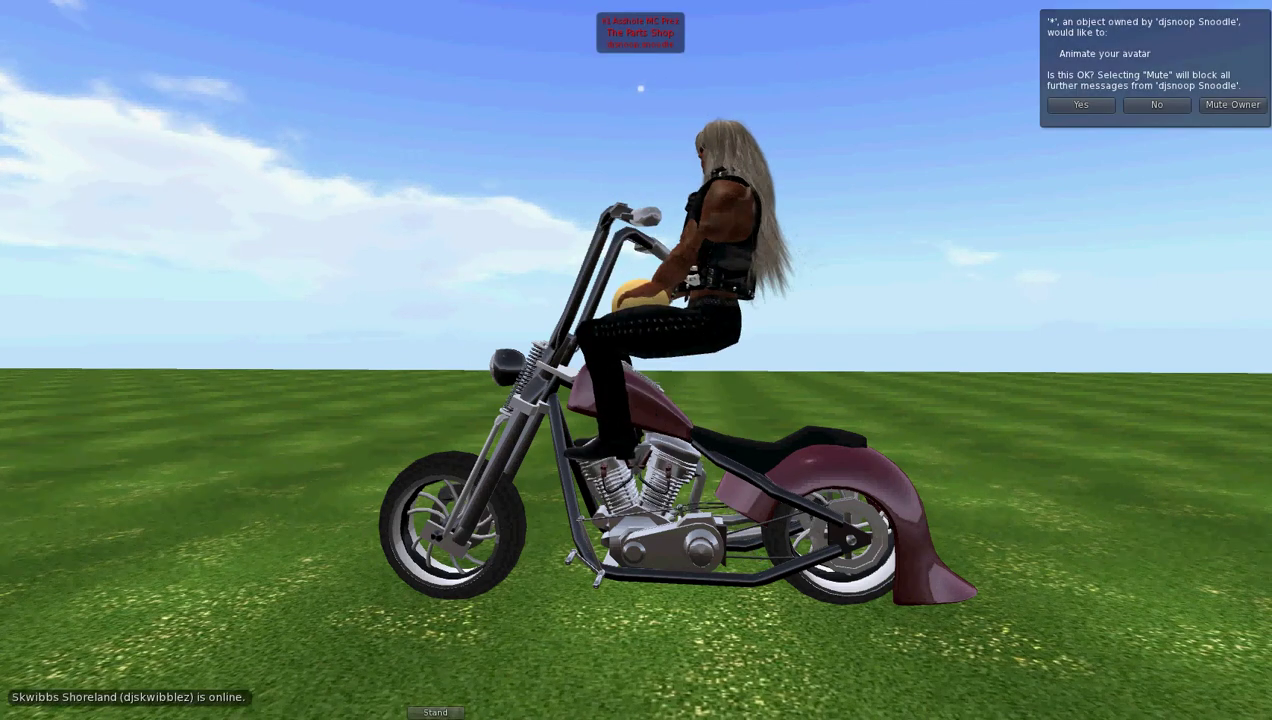
{"action": "left_click", "coordinate": [1081, 105]}
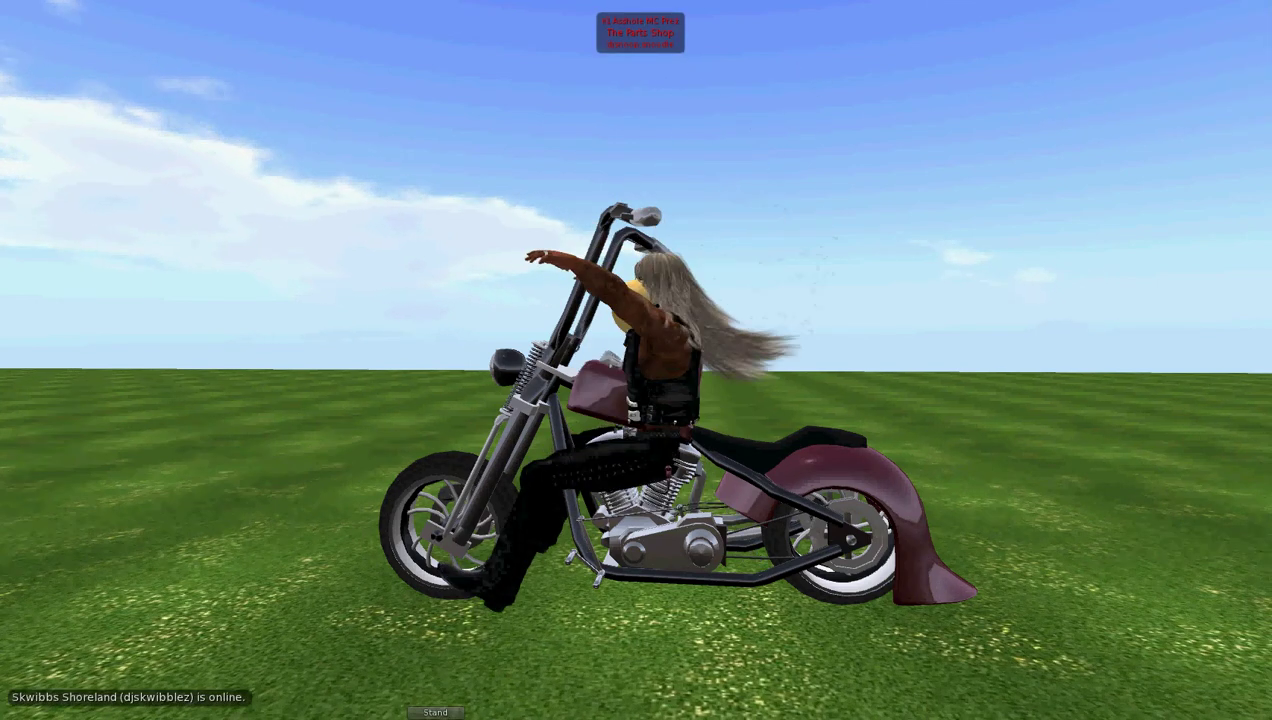
Step: Edit the driver's sitter ball and move it along the X axis to 132.316, shifting the avatar back onto the seat
{"action": "left_click_drag", "start_coordinate": [640, 360], "coordinate": [720, 335]}
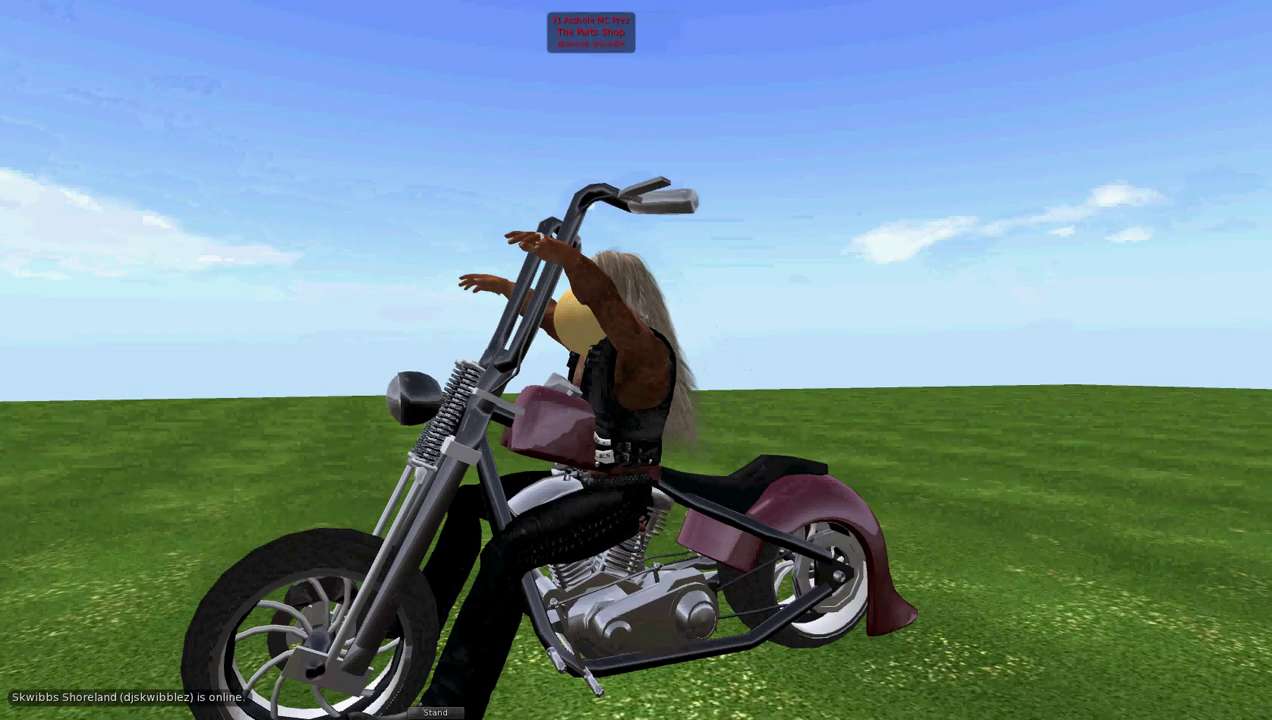
{"action": "right_click", "coordinate": [574, 321]}
{"action": "left_click", "coordinate": [607, 354]}
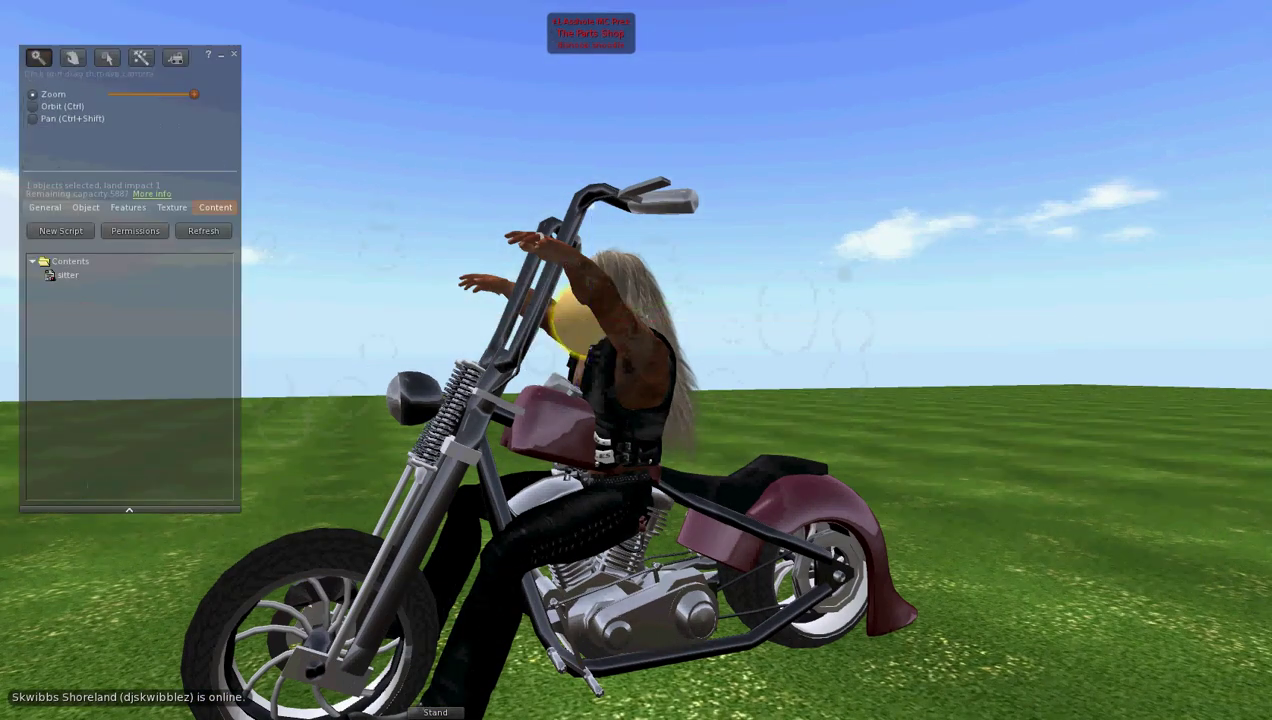
{"action": "left_click_drag", "start_coordinate": [578, 322], "coordinate": [533, 372]}
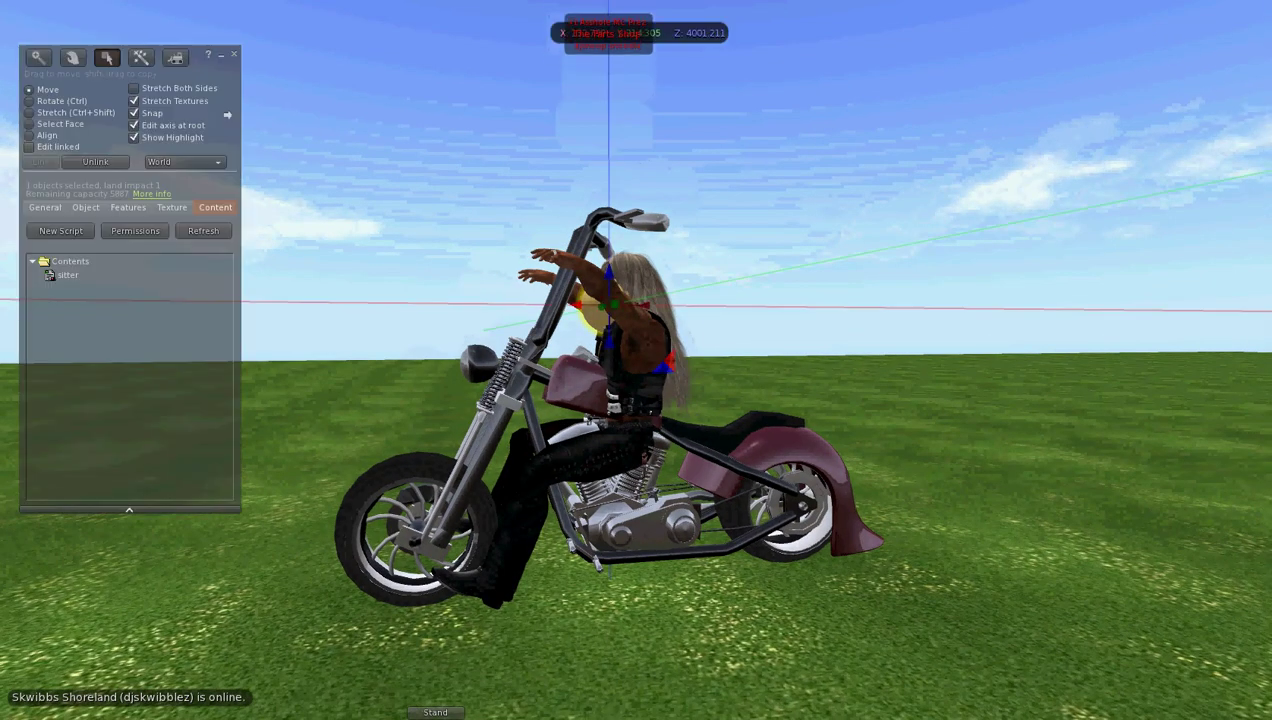
{"action": "left_click_drag", "start_coordinate": [609, 273], "coordinate": [698, 238]}
{"action": "left_click_drag", "start_coordinate": [694, 330], "coordinate": [694, 352]}
{"action": "left_click_drag", "start_coordinate": [692, 268], "coordinate": [692, 390]}
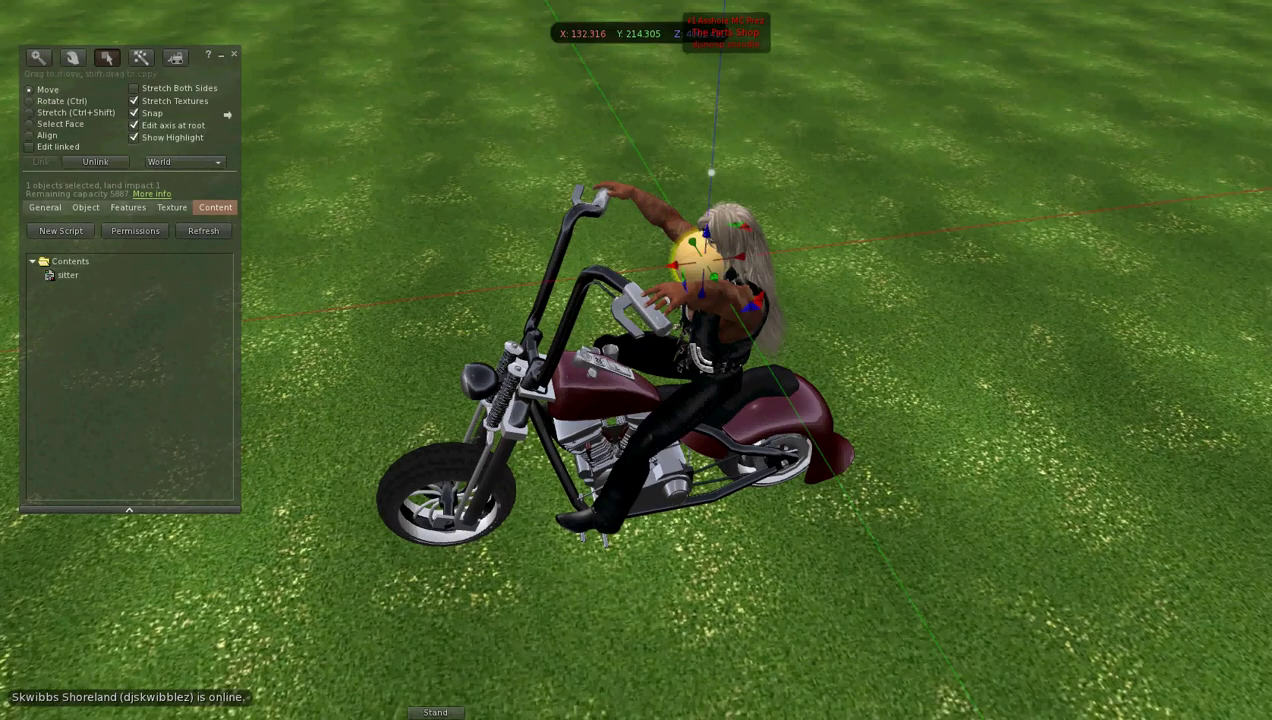
Step: Fine-tune the driver's ball position to X 132.328, Y 214.344, Z 4001.411, stop editing it and stand up
{"action": "left_click_drag", "start_coordinate": [692, 268], "coordinate": [940, 215]}
{"action": "left_click_drag", "start_coordinate": [537, 374], "coordinate": [548, 373]}
{"action": "left_click_drag", "start_coordinate": [655, 392], "coordinate": [322, 396]}
{"action": "left_click_drag", "start_coordinate": [787, 334], "coordinate": [888, 342]}
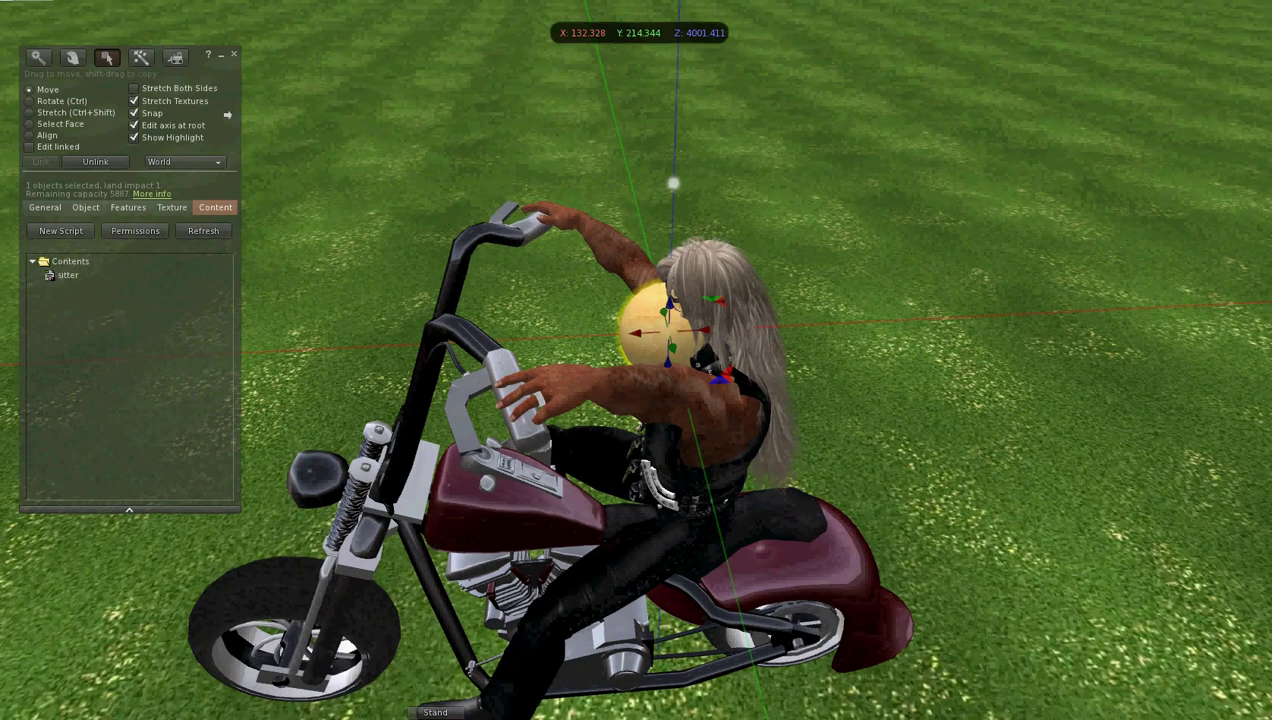
{"action": "left_click", "coordinate": [233, 56]}
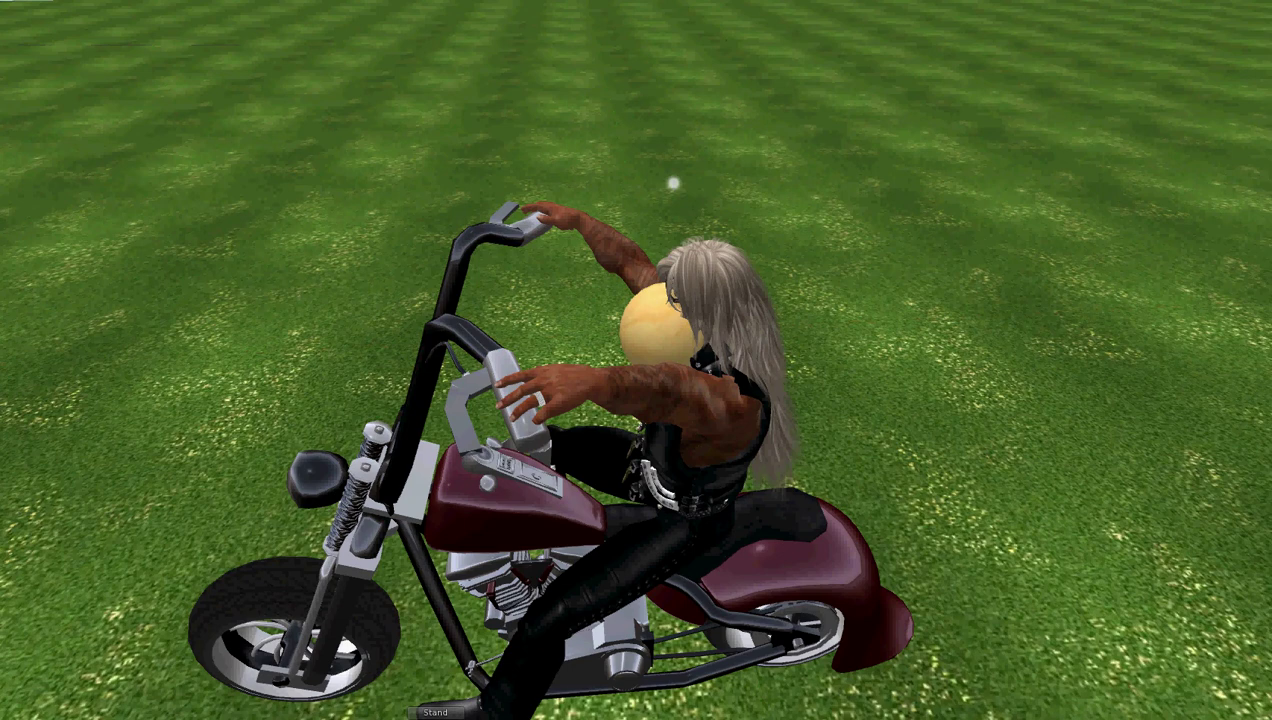
{"action": "left_click", "coordinate": [436, 713]}
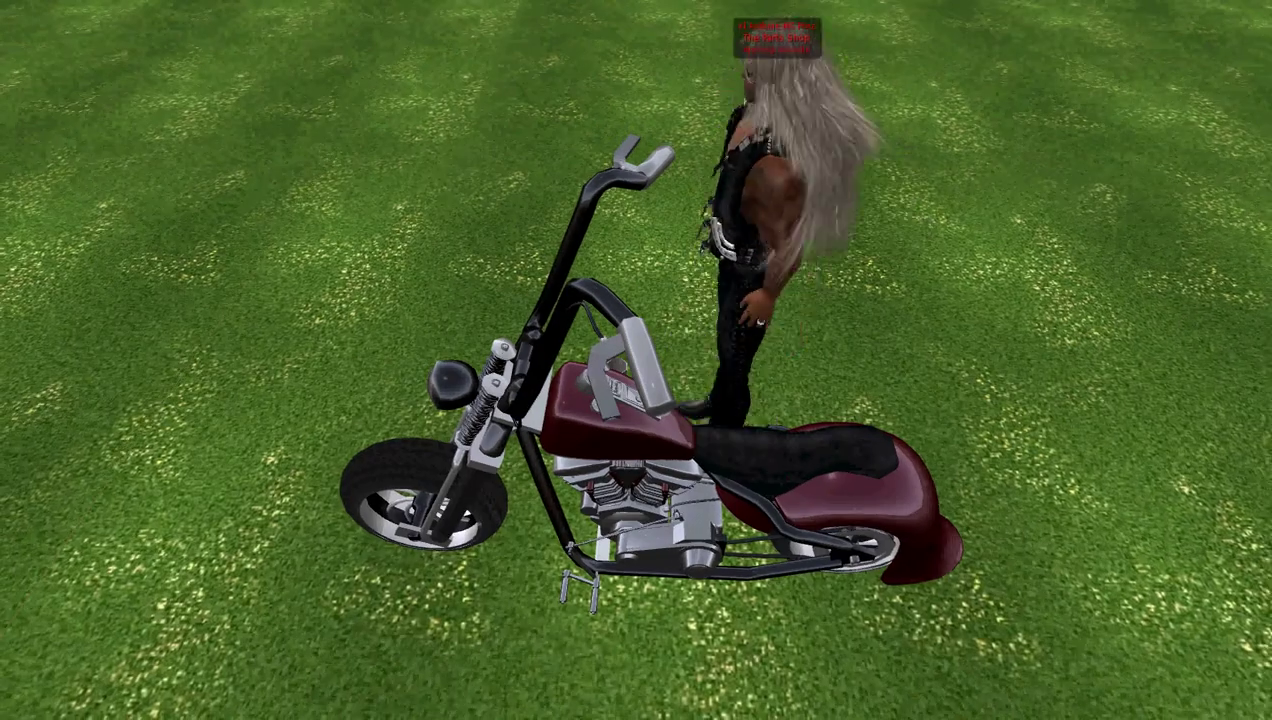
Step: Touch the motorcycle and start Adjust rider from its action menu
{"action": "left_click_drag", "start_coordinate": [660, 428], "coordinate": [634, 388]}
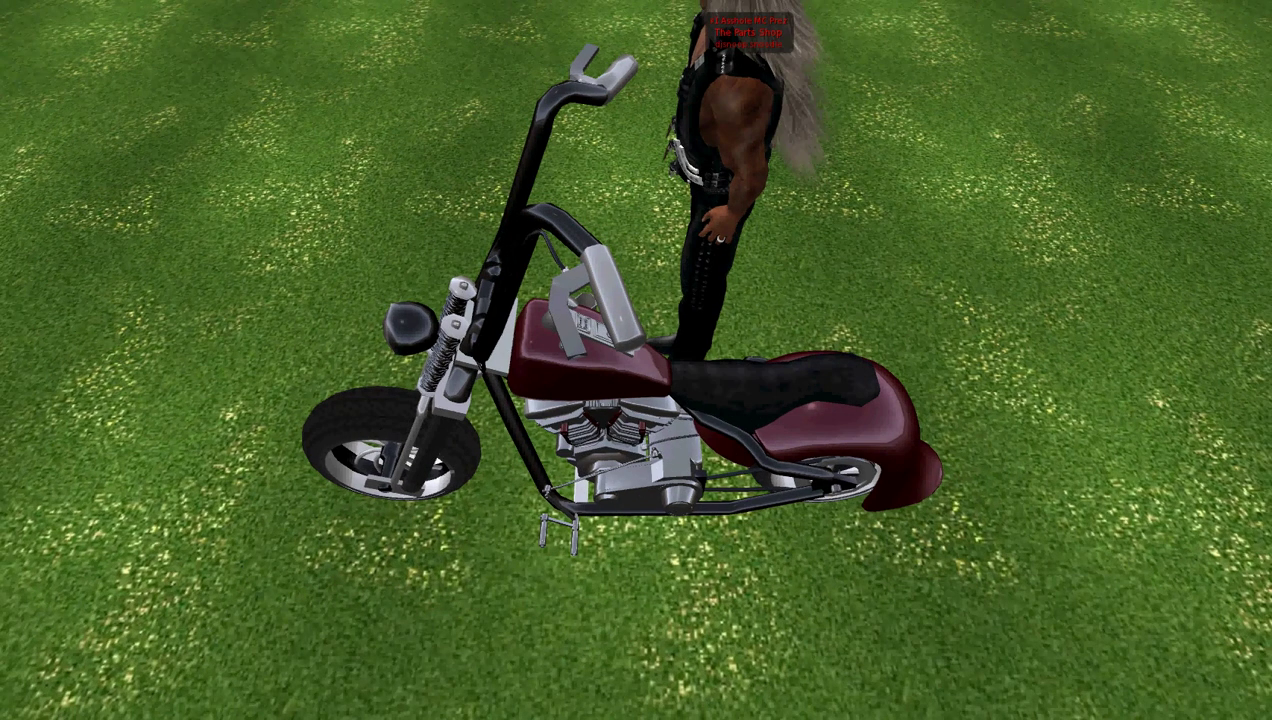
{"action": "mouse_move", "coordinate": [823, 390]}
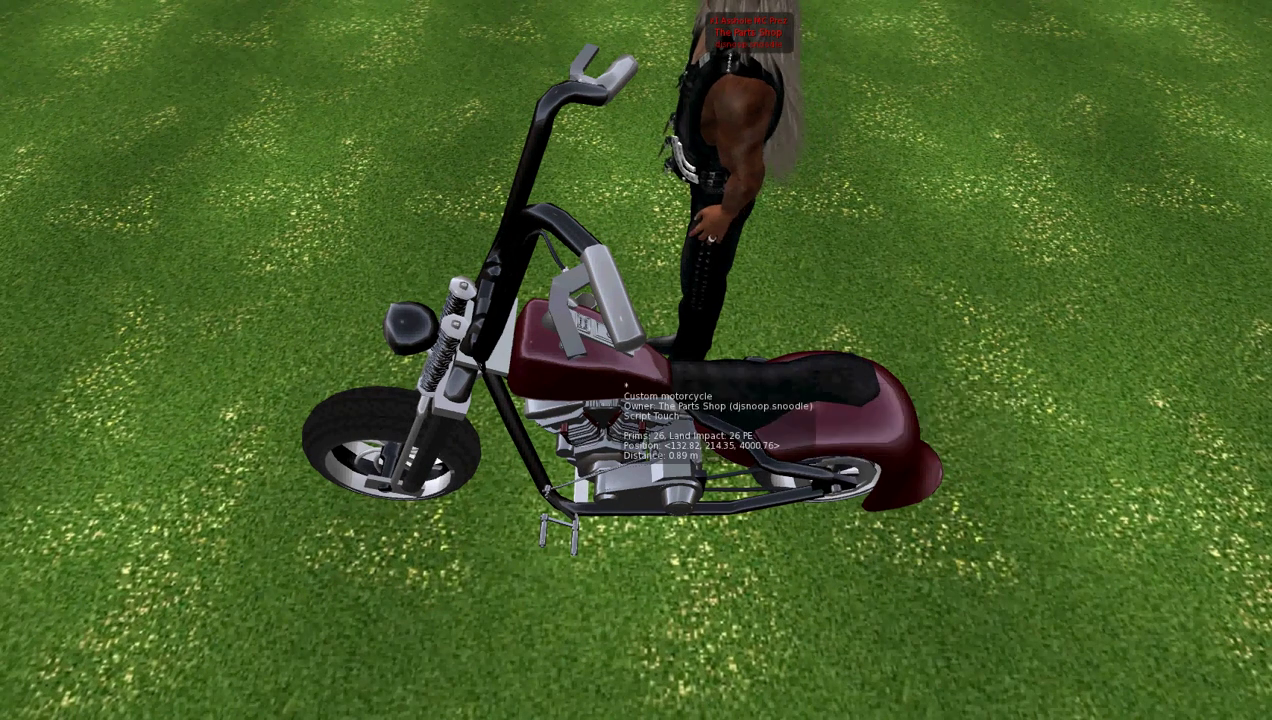
{"action": "left_click", "coordinate": [624, 386]}
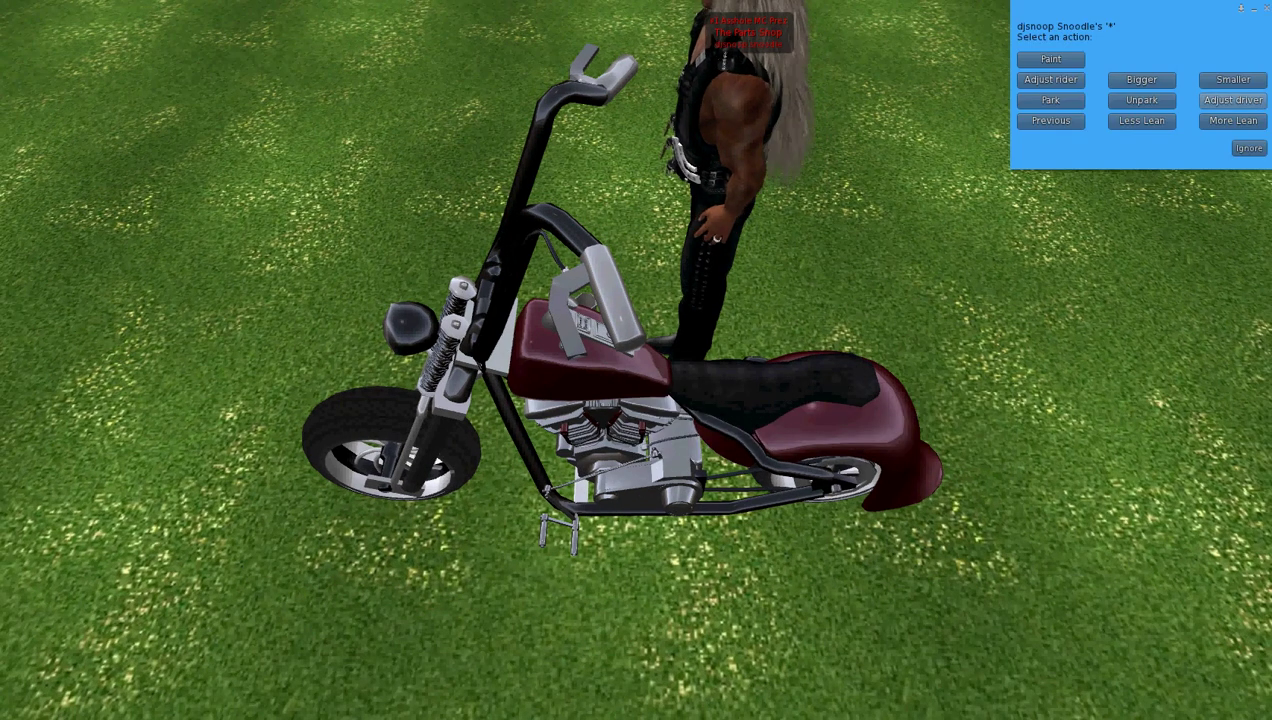
{"action": "left_click", "coordinate": [1050, 79]}
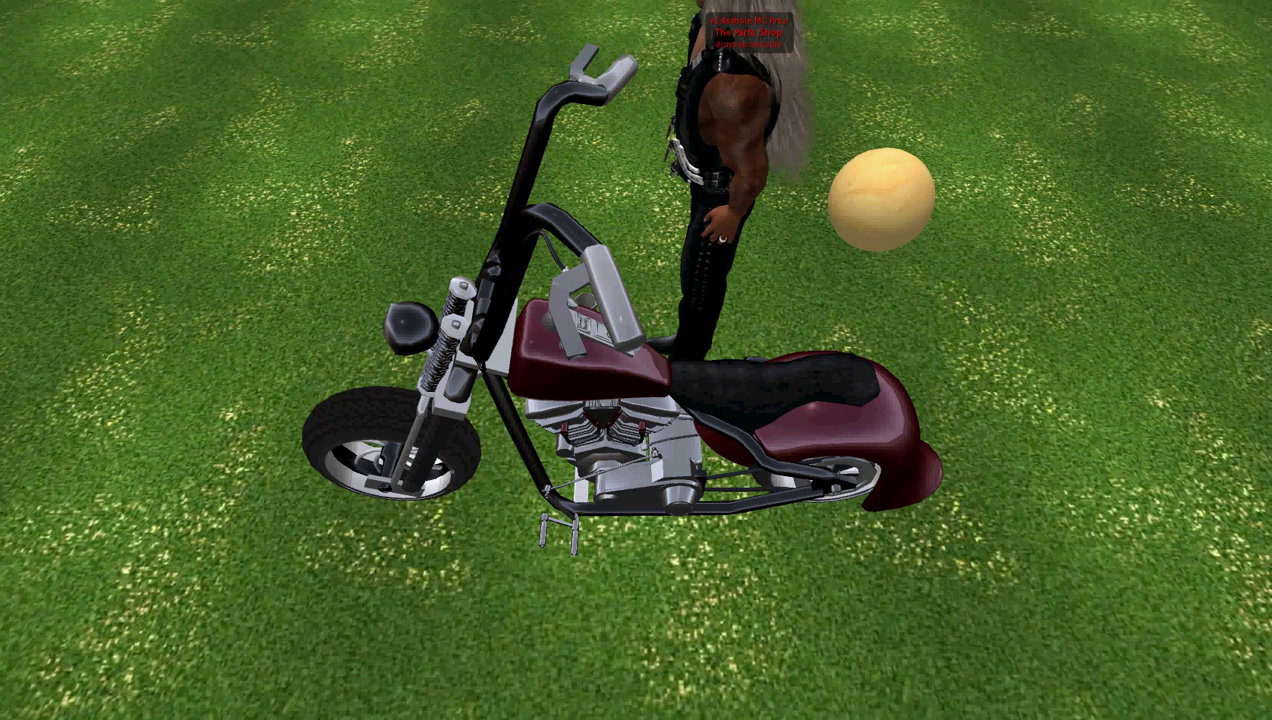
Step: Sit on the rider adjustment ball, allow the avatar animation, check the passenger pose from the side and stand up
{"action": "right_click", "coordinate": [892, 203]}
{"action": "left_click", "coordinate": [856, 168]}
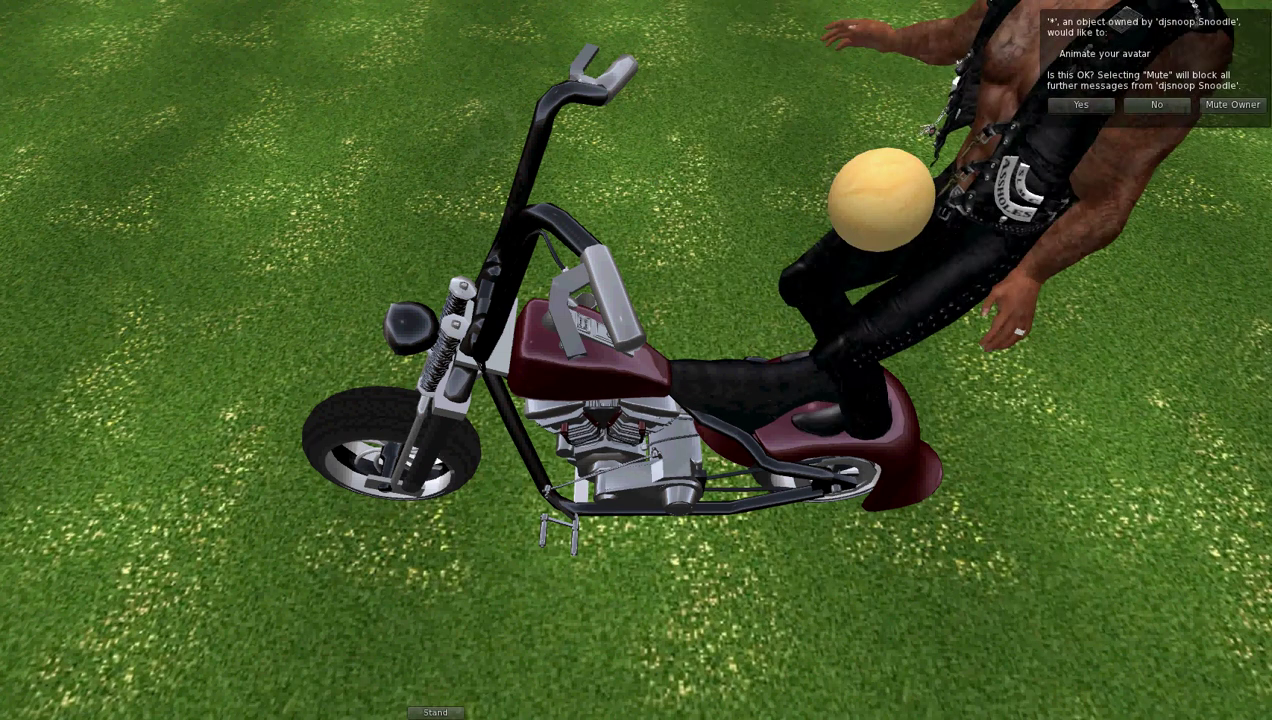
{"action": "left_click", "coordinate": [1081, 105]}
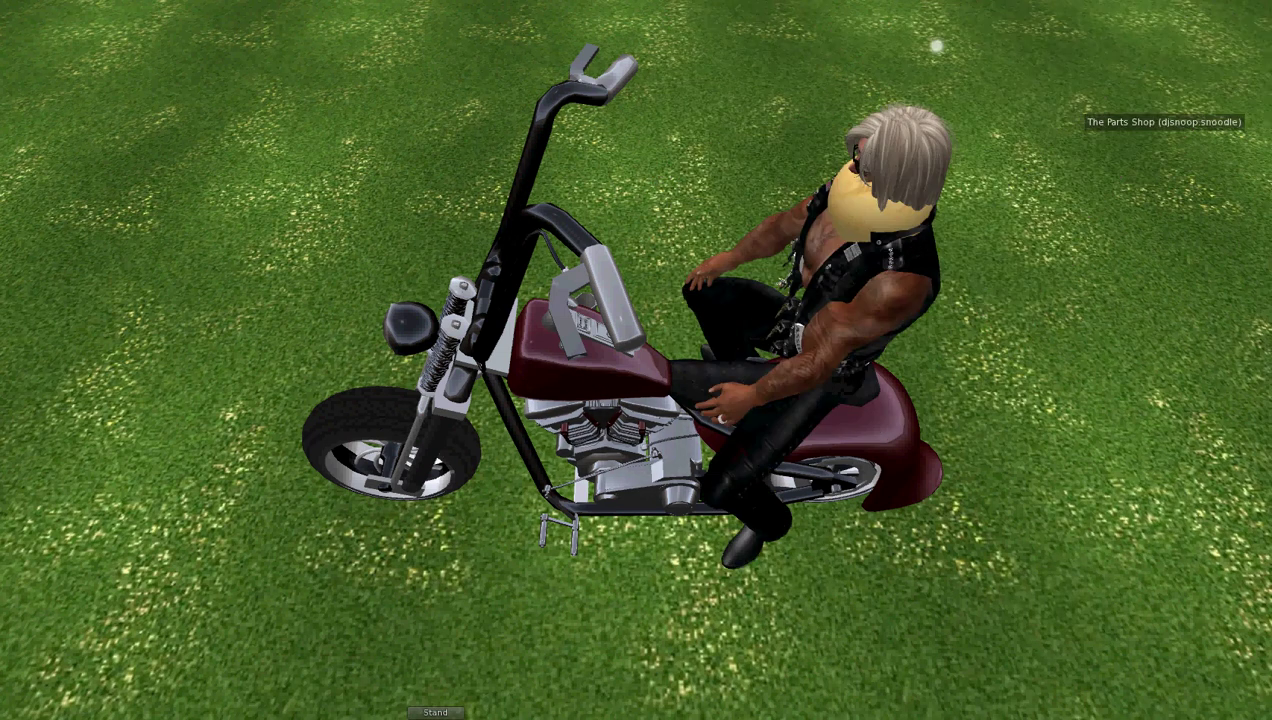
{"action": "left_click_drag", "start_coordinate": [790, 368], "coordinate": [590, 300]}
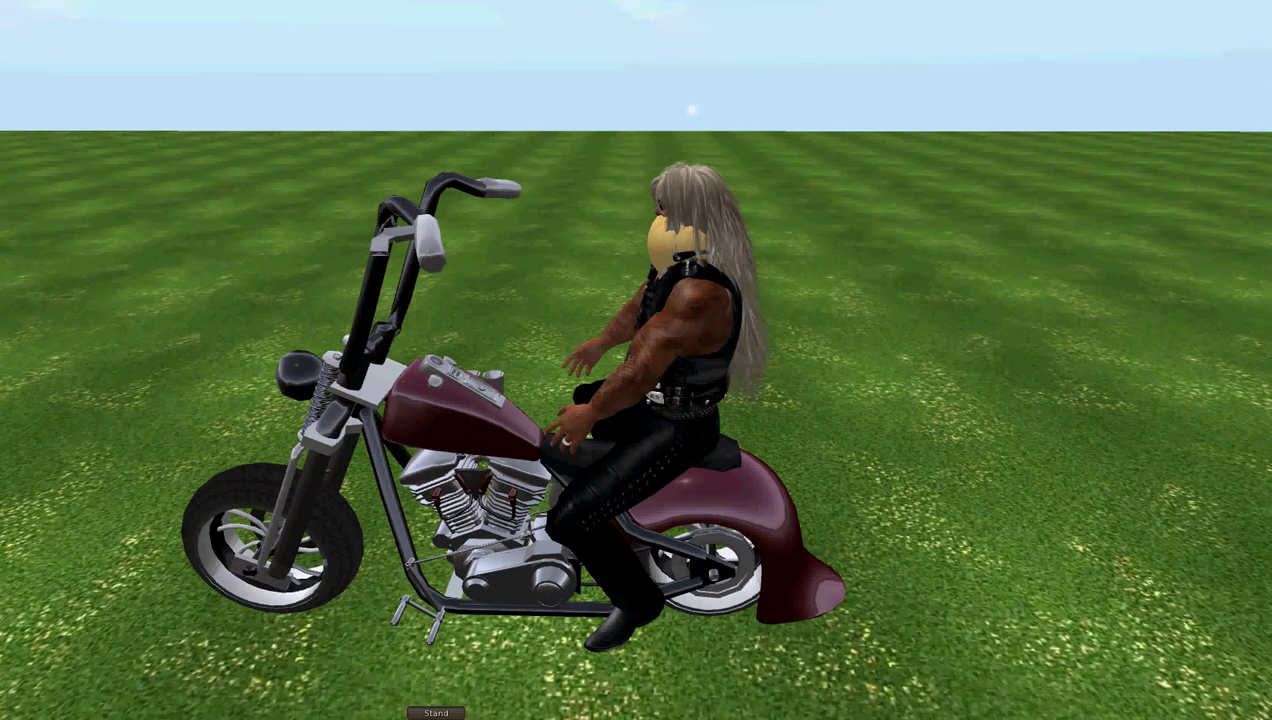
{"action": "key", "text": "alt+shift+s"}
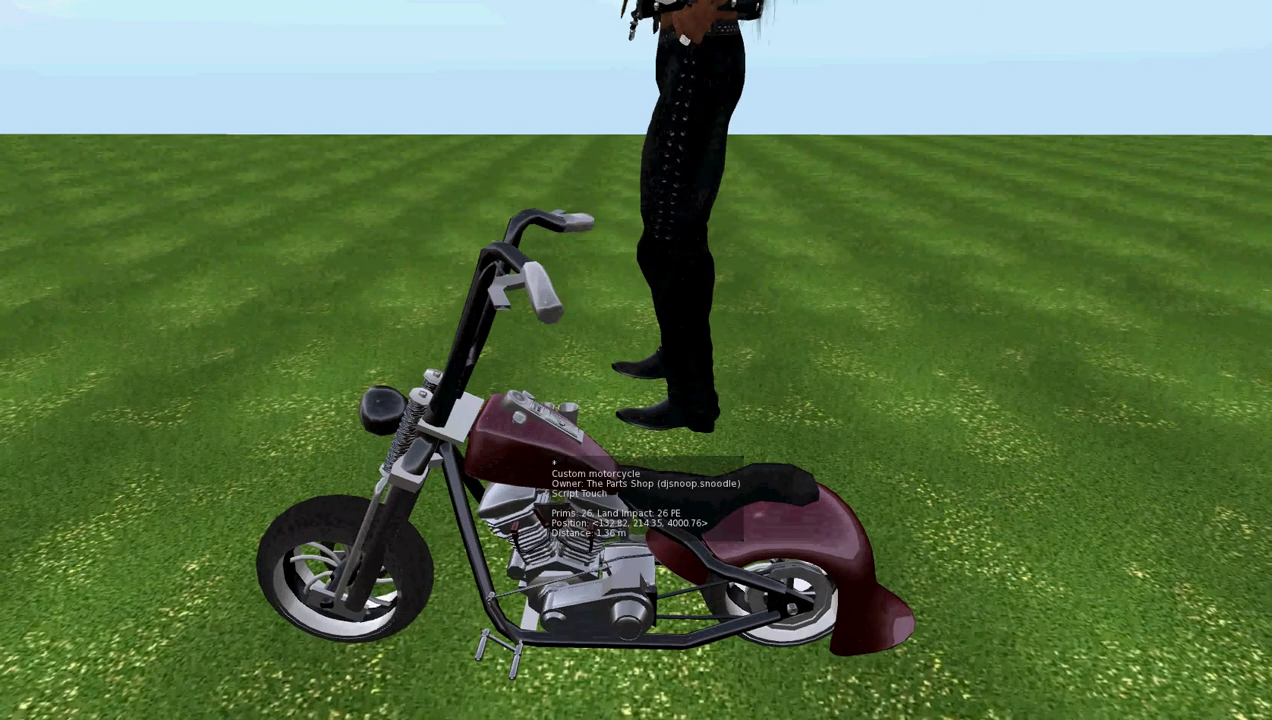
Step: Sit on the motorcycle as driver, test ride it across the grass with turns both ways, and get off
{"action": "left_click", "coordinate": [553, 464]}
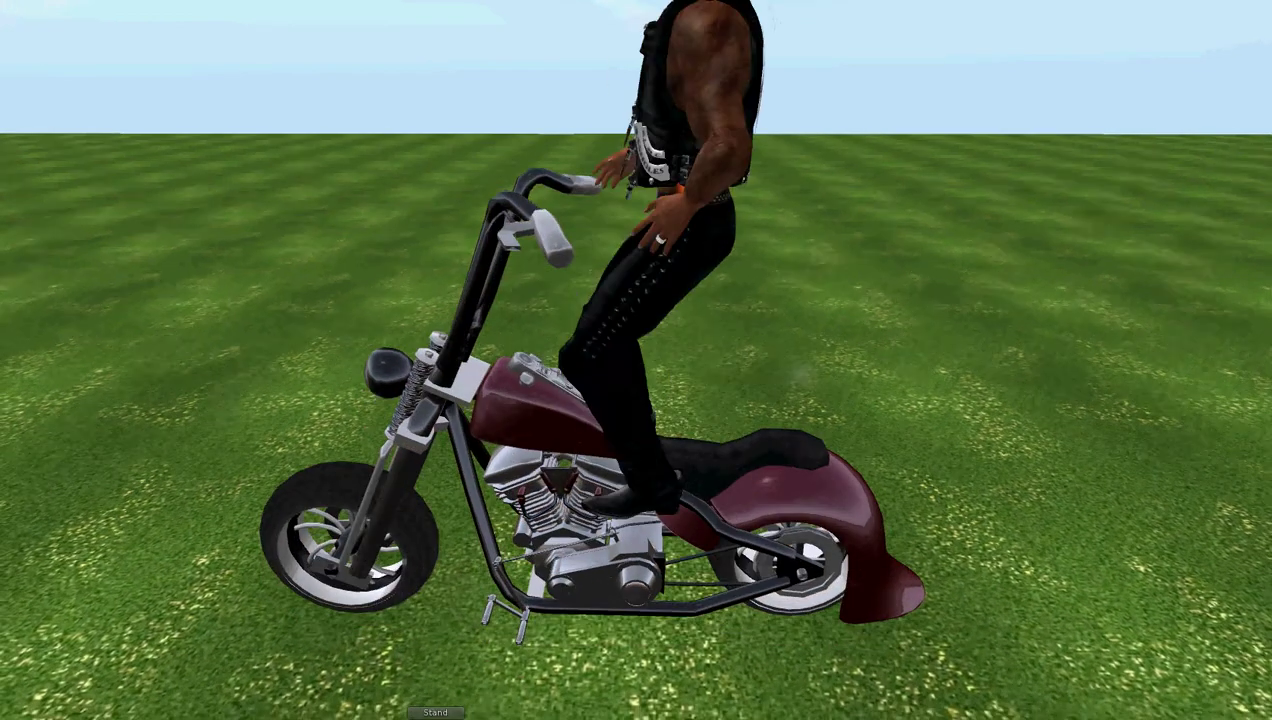
{"action": "key", "text": "Up"}
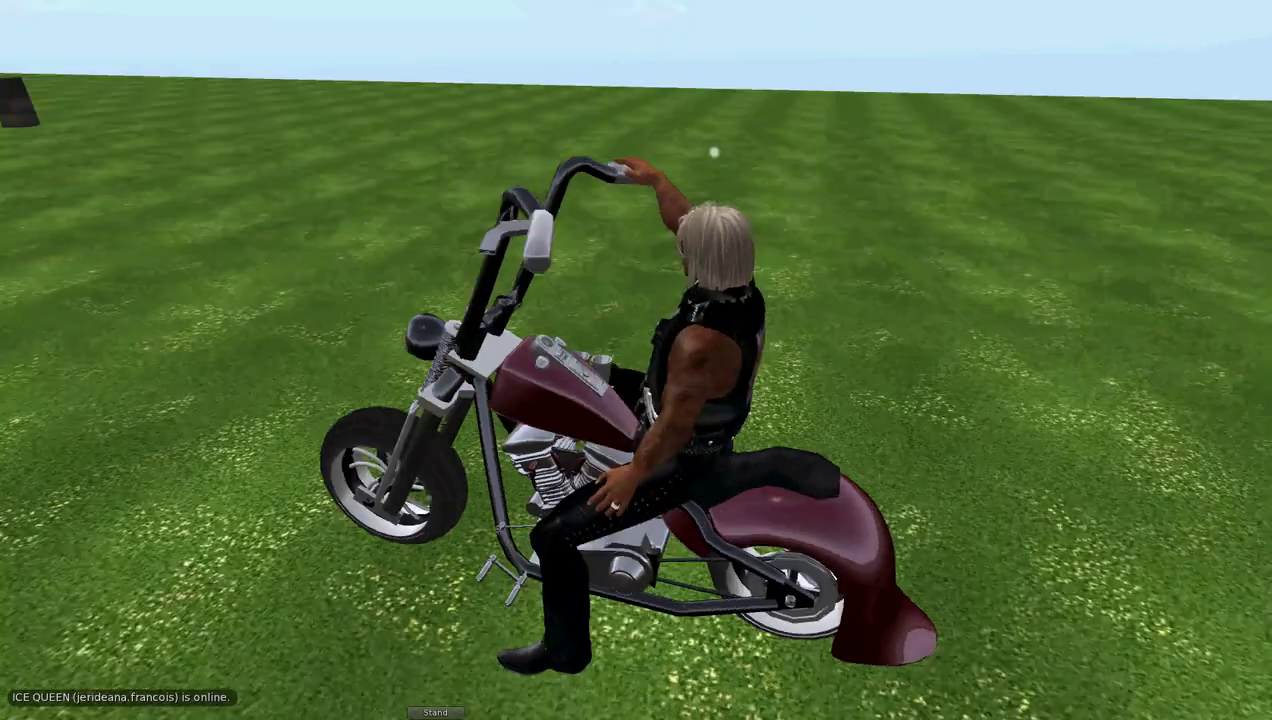
{"action": "key", "text": "Left"}
{"action": "key", "text": "Left"}
{"action": "key", "text": "Left"}
{"action": "key", "text": "Left"}
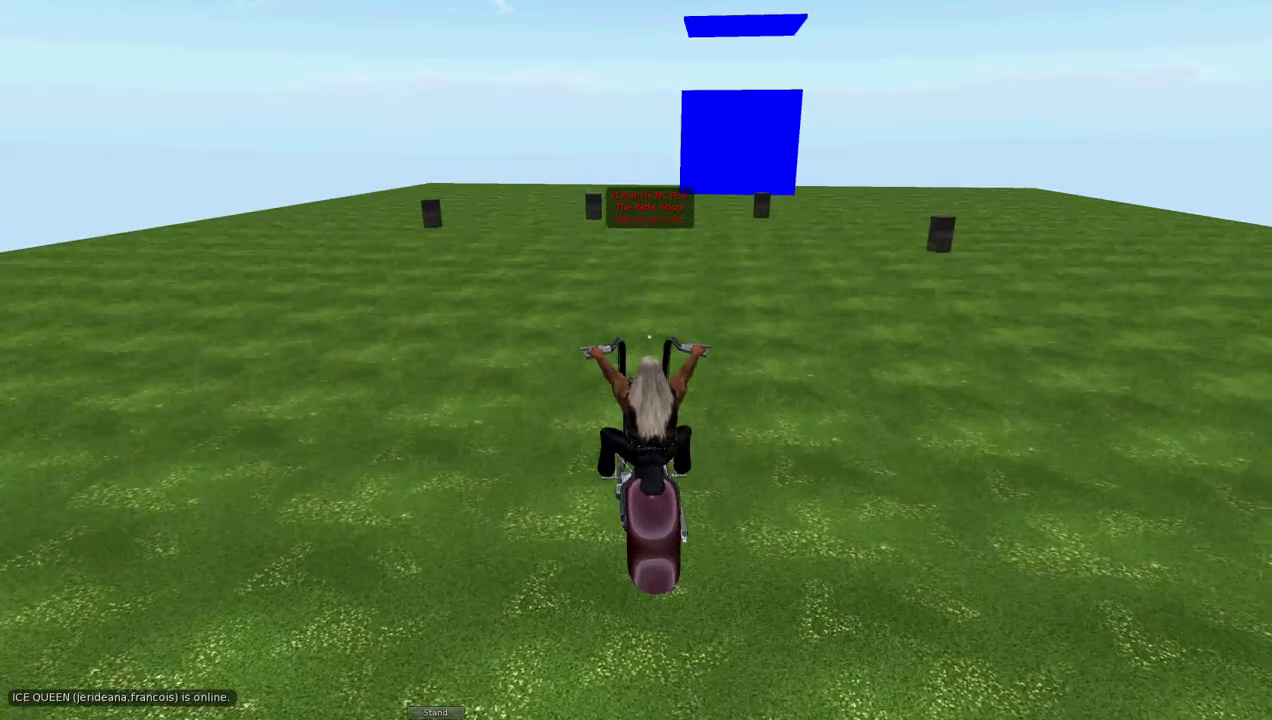
{"action": "key", "text": "Right"}
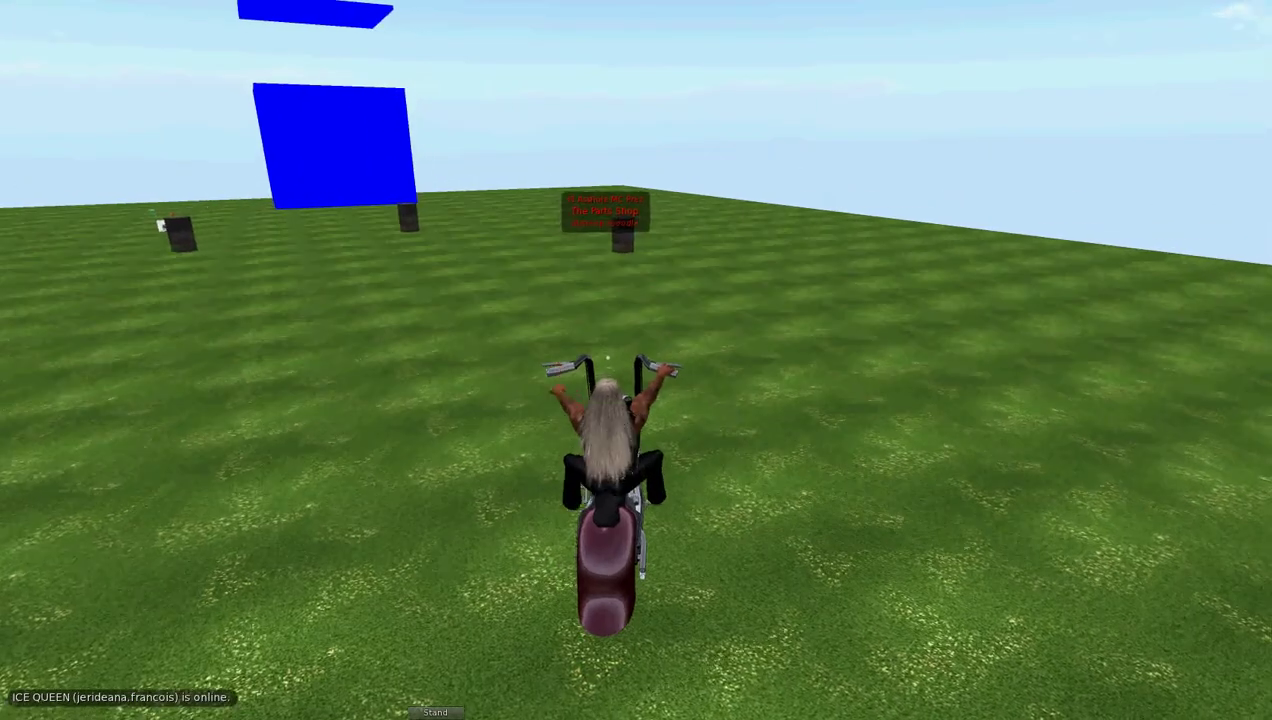
{"action": "key", "text": "Left"}
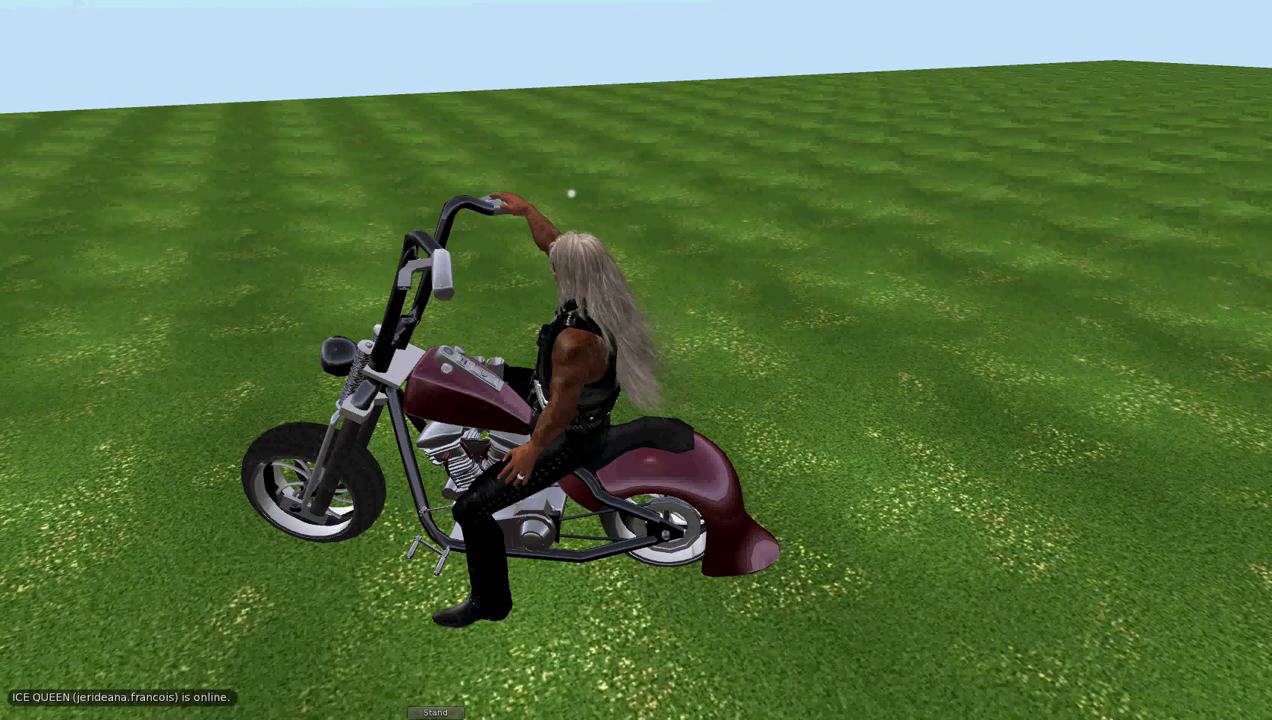
{"action": "left_click", "coordinate": [435, 713]}
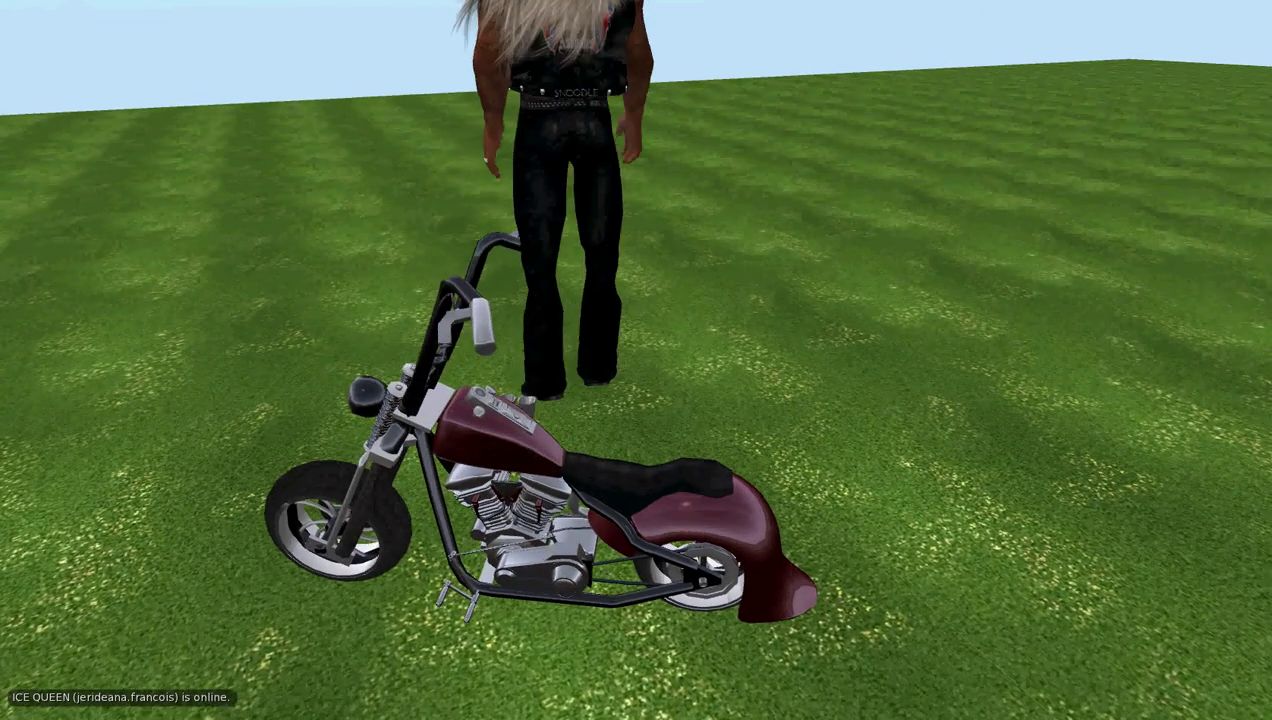
Step: Turn the avatar to face past the bike, reopen the bike's action menu and enlarge the motorcycle by two Bigger increments
{"action": "key", "text": "Left"}
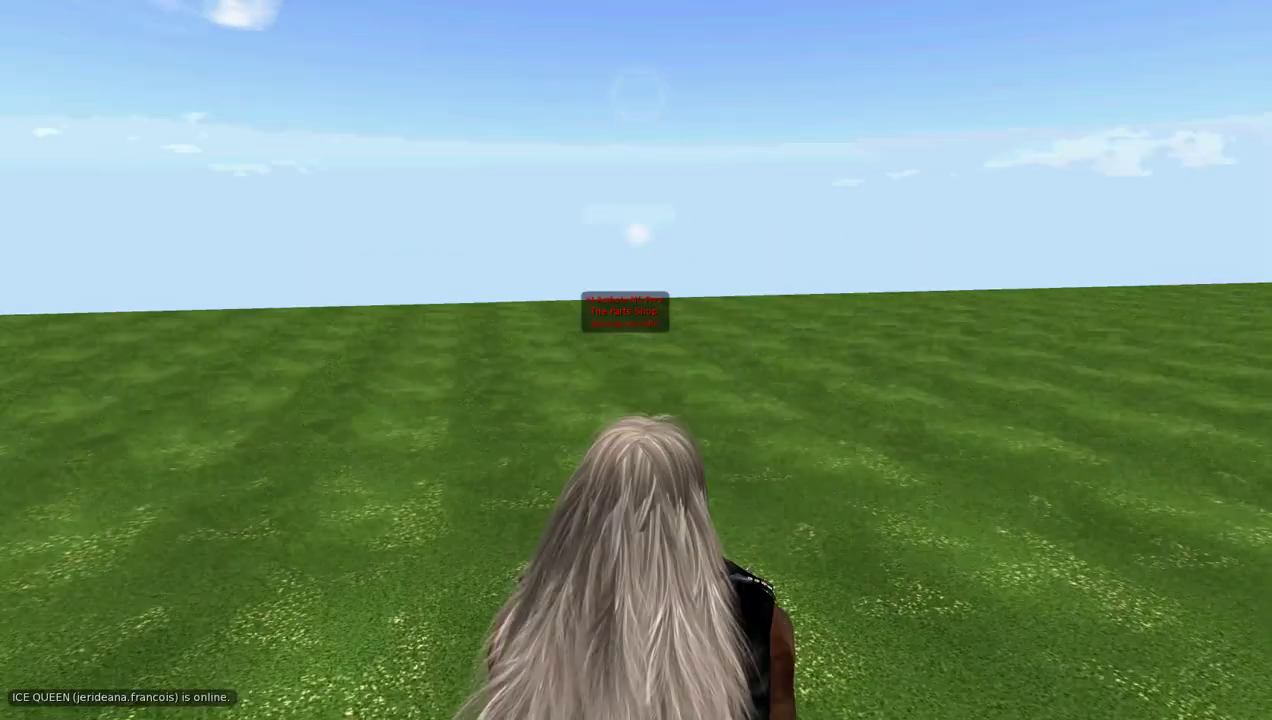
{"action": "key", "text": "Left"}
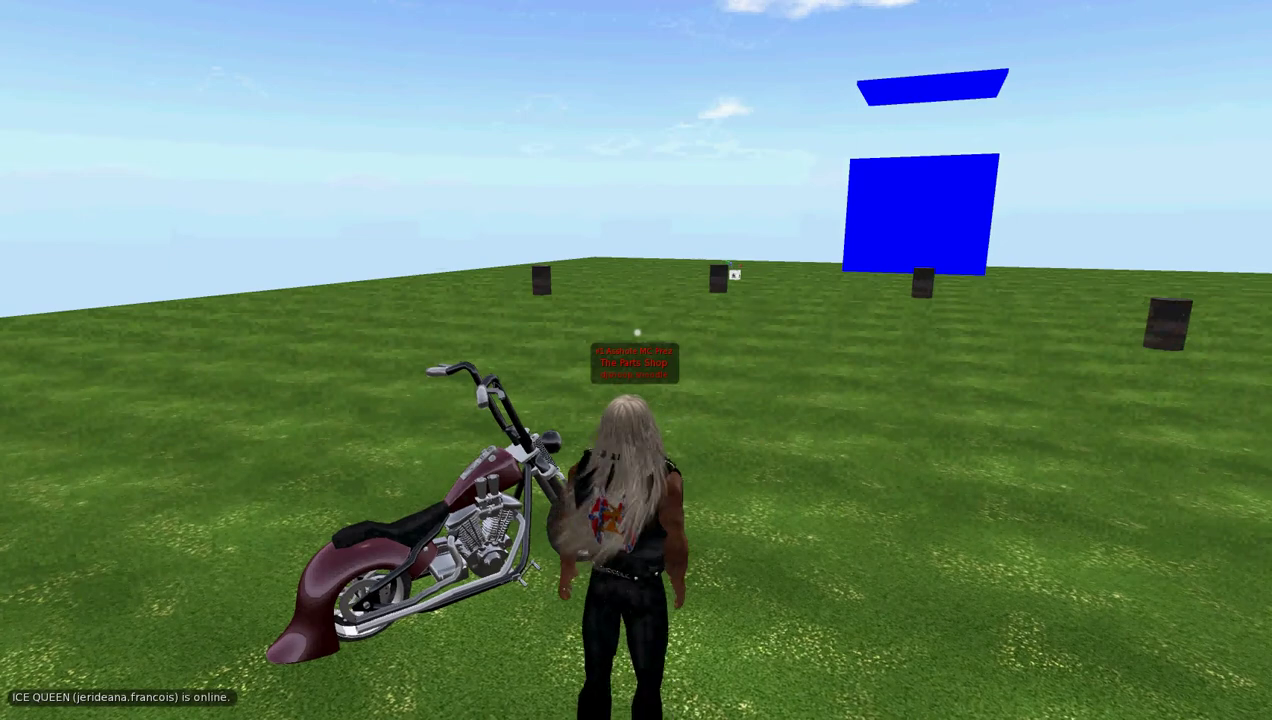
{"action": "left_click_drag", "start_coordinate": [410, 520], "coordinate": [410, 415]}
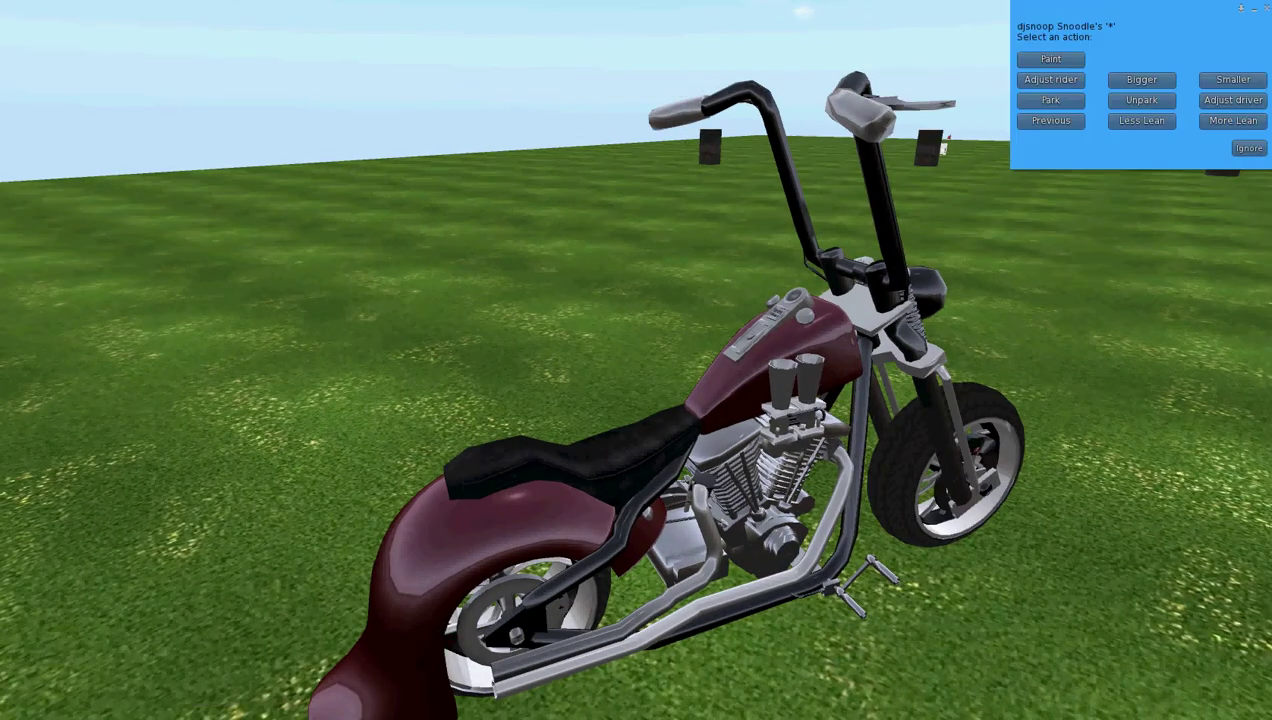
{"action": "left_click", "coordinate": [1142, 80]}
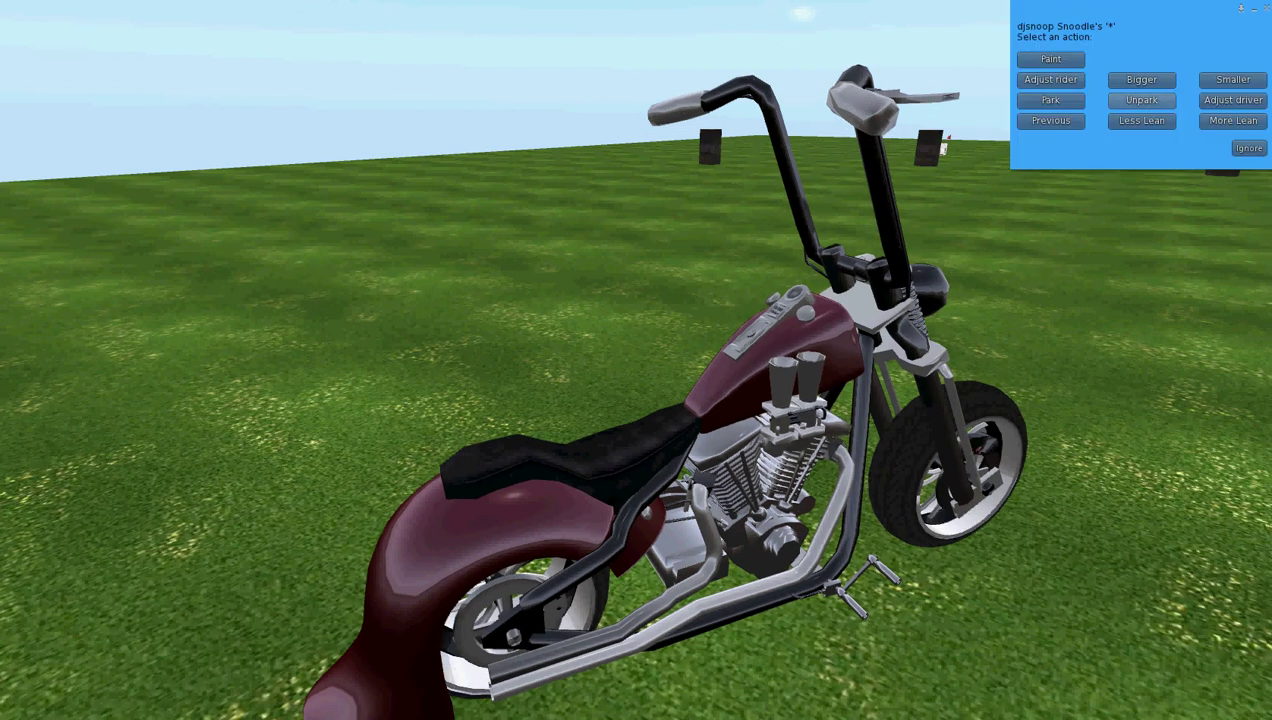
{"action": "left_click", "coordinate": [1142, 80]}
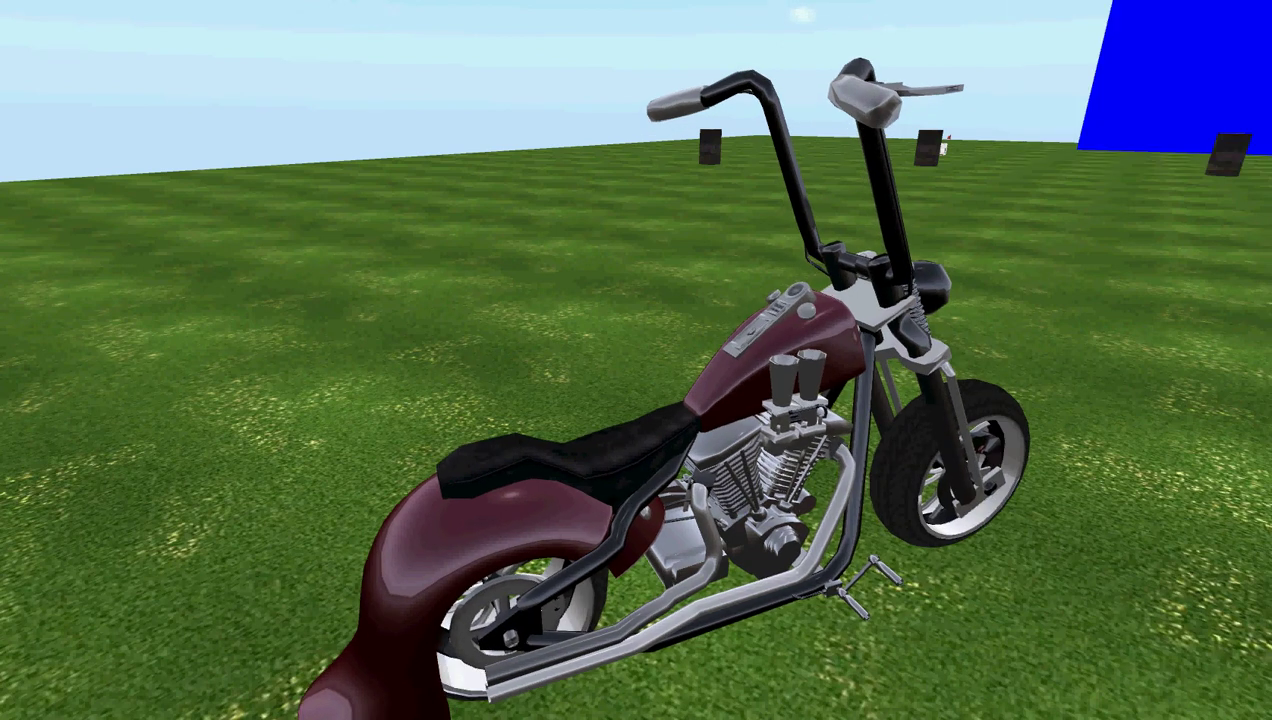
Step: Try the motorcycle's resize options by making it one increment bigger, two increments smaller and one increment bigger again
{"action": "left_click", "coordinate": [1142, 80]}
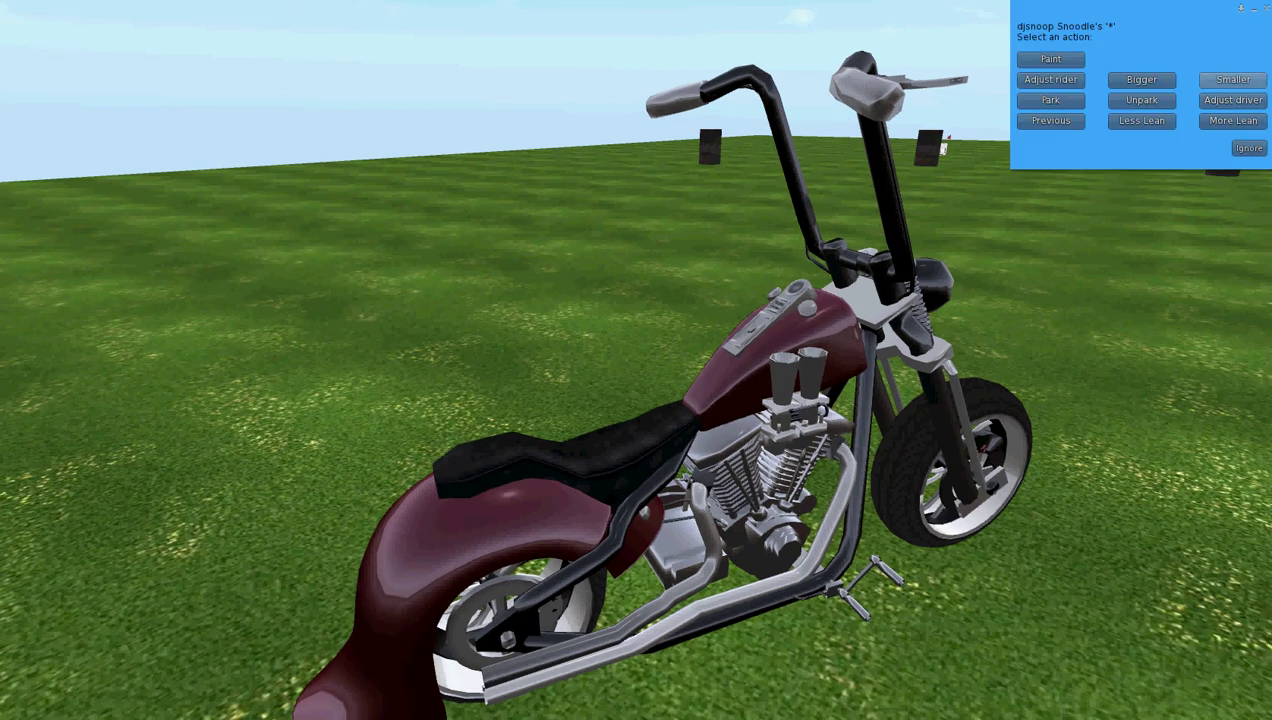
{"action": "left_click", "coordinate": [1233, 80]}
{"action": "mouse_move", "coordinate": [829, 351]}
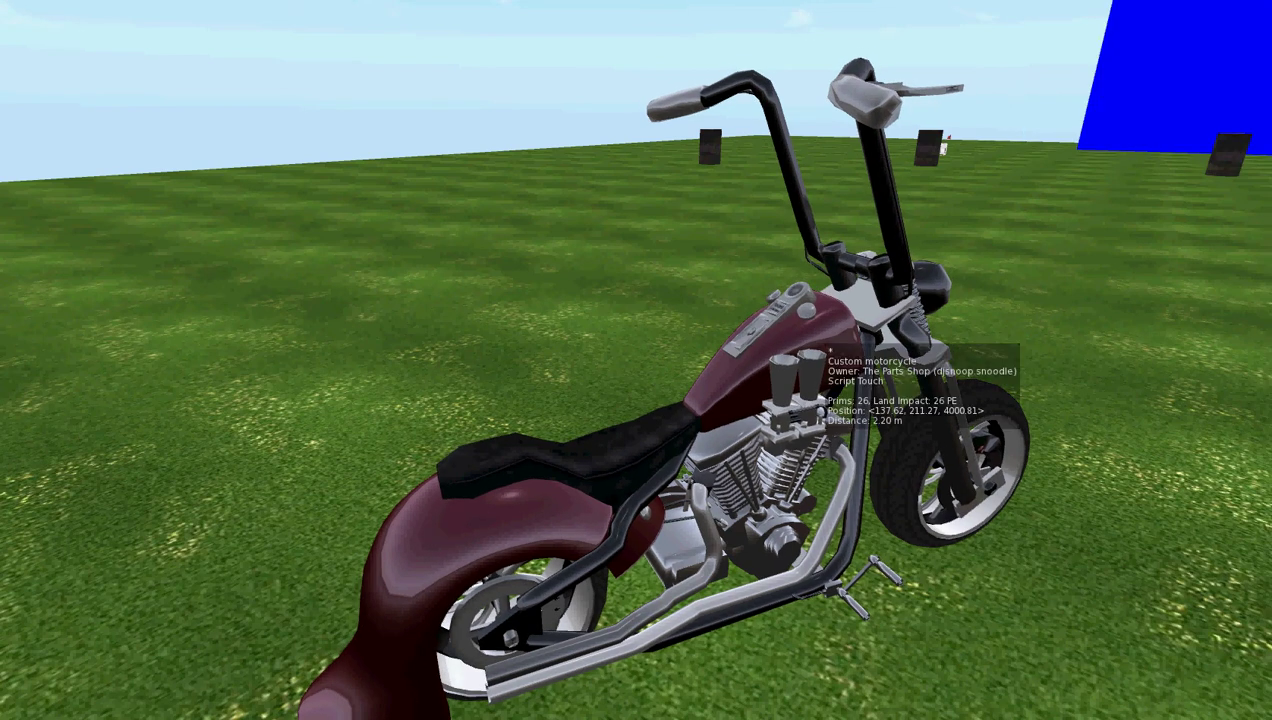
{"action": "left_click", "coordinate": [1233, 80]}
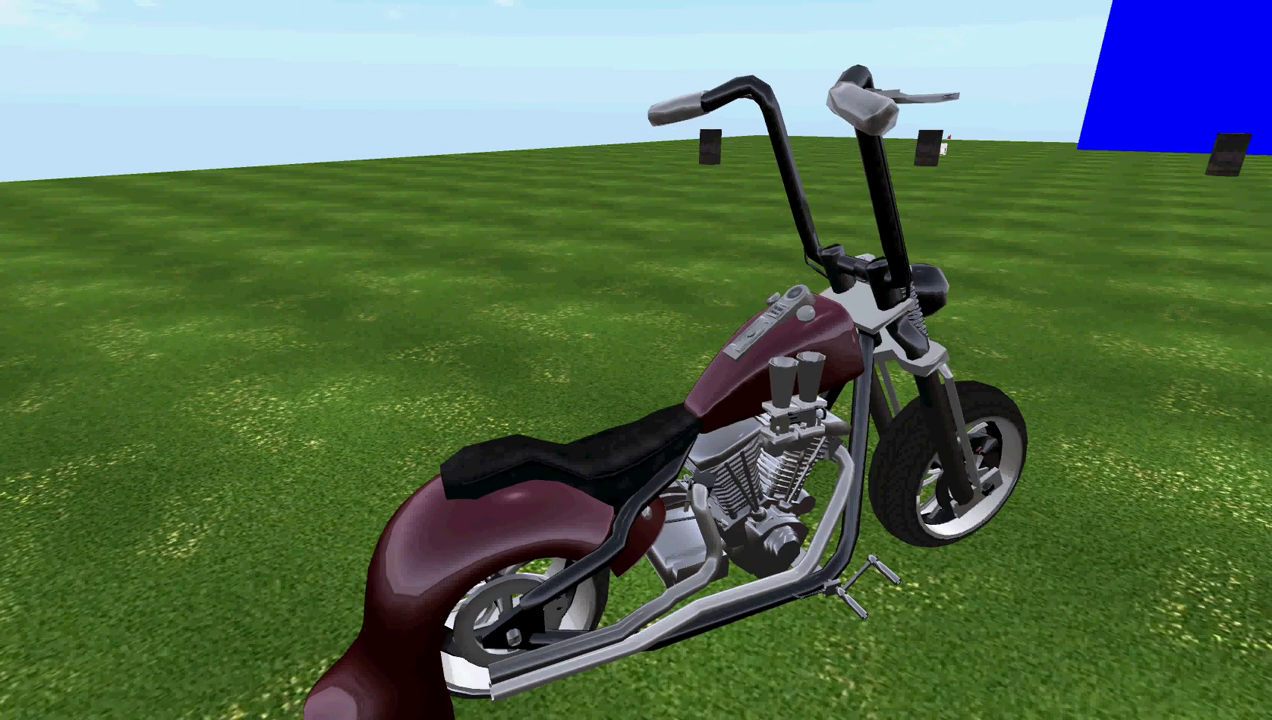
{"action": "left_click", "coordinate": [1141, 80]}
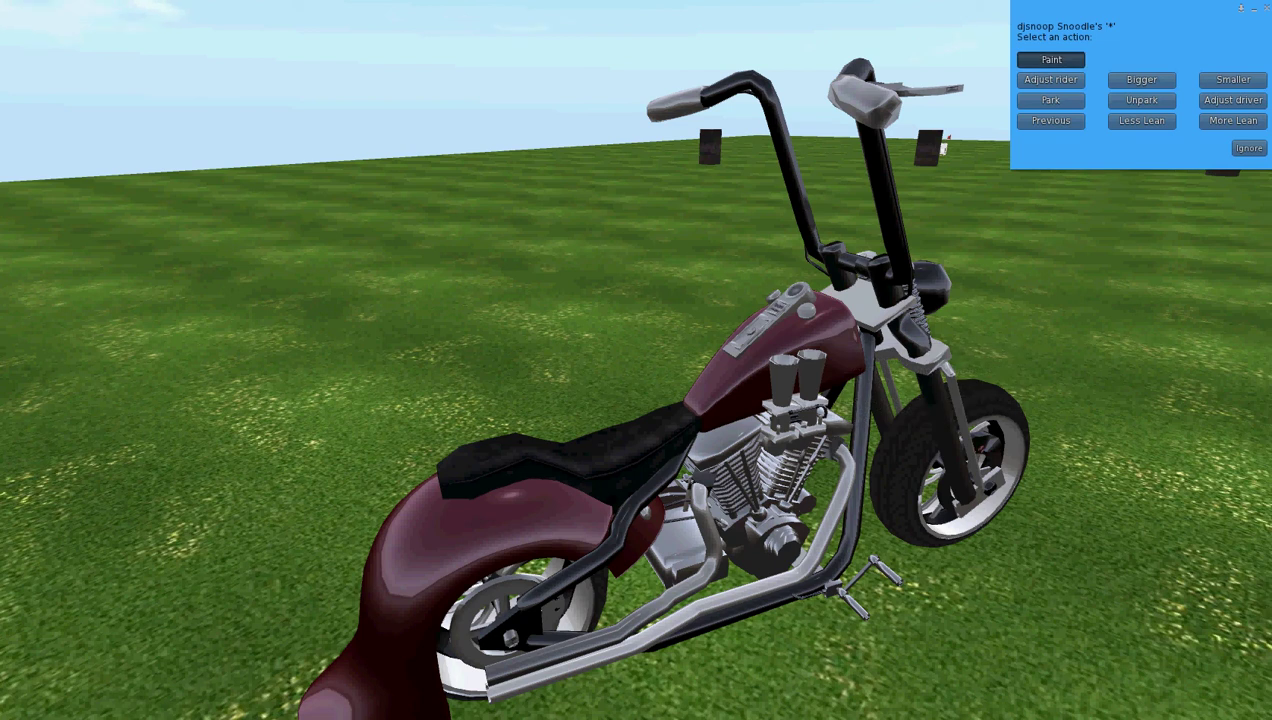
Step: Open the bike's paint options, search the inventory for "flame" and copy the asset UUID of the FLAMES texture in 24 COOL FLAME TEXTURES
{"action": "left_click", "coordinate": [1051, 59]}
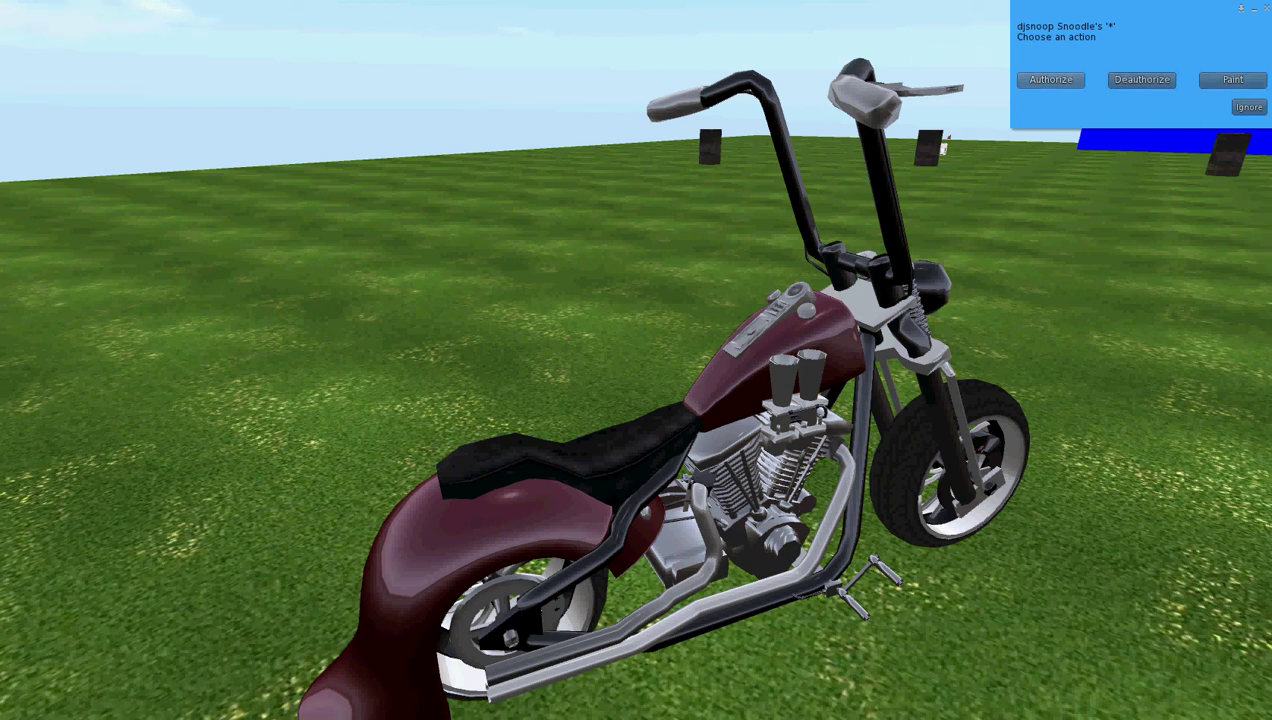
{"action": "key", "text": "ctrl+i"}
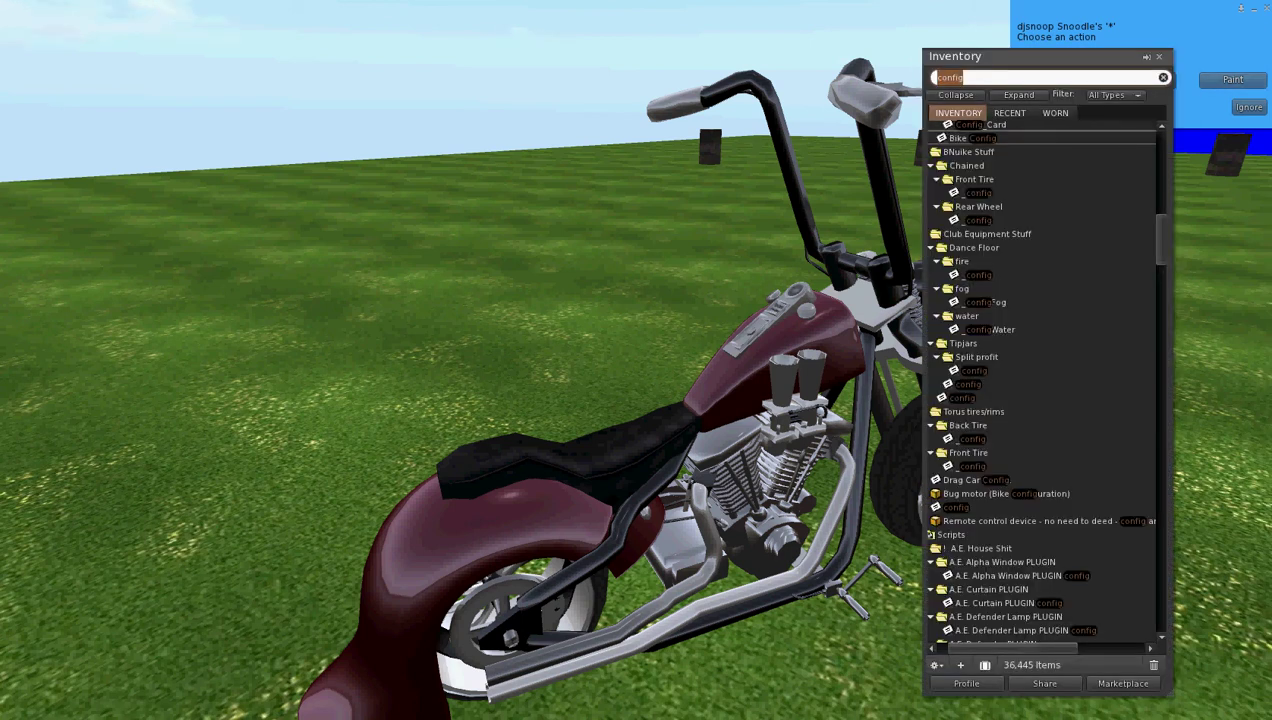
{"action": "left_click_drag", "start_coordinate": [1040, 57], "coordinate": [445, 49]}
{"action": "type", "text": "flame"}
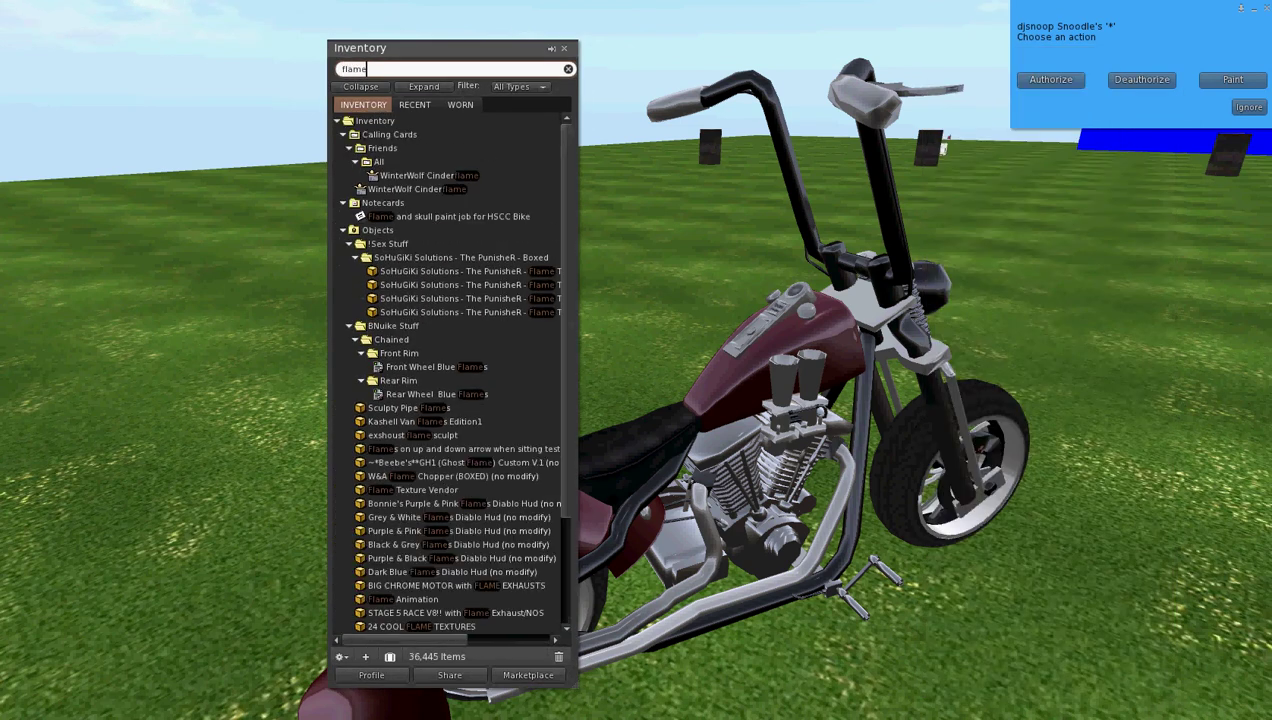
{"action": "scroll", "coordinate": [448, 370], "scroll_direction": "down", "scroll_amount": 15}
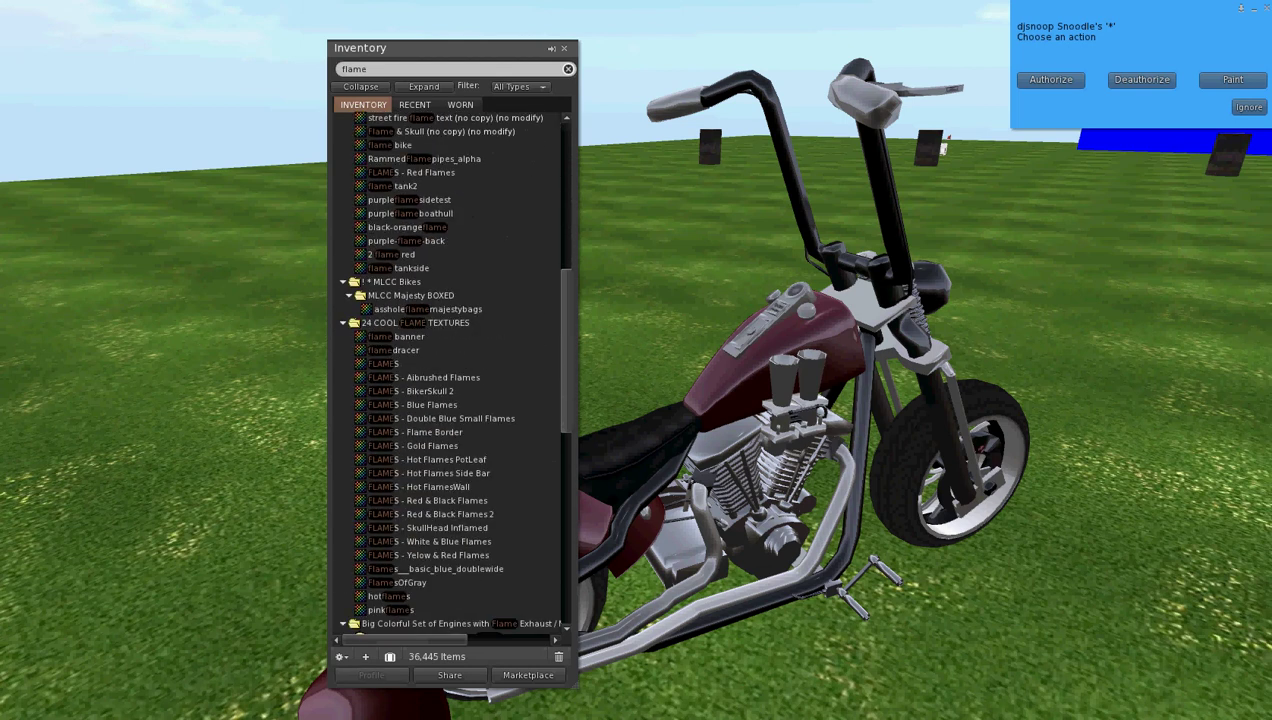
{"action": "right_click", "coordinate": [397, 363]}
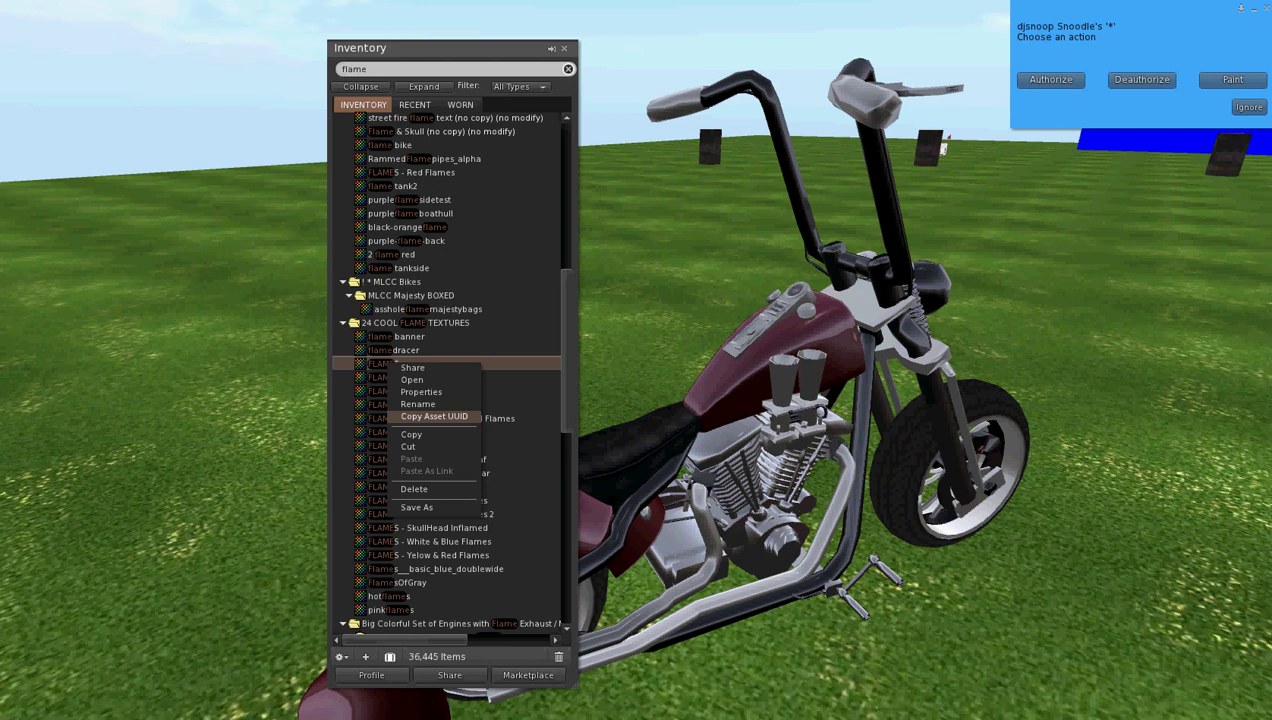
{"action": "left_click", "coordinate": [434, 416]}
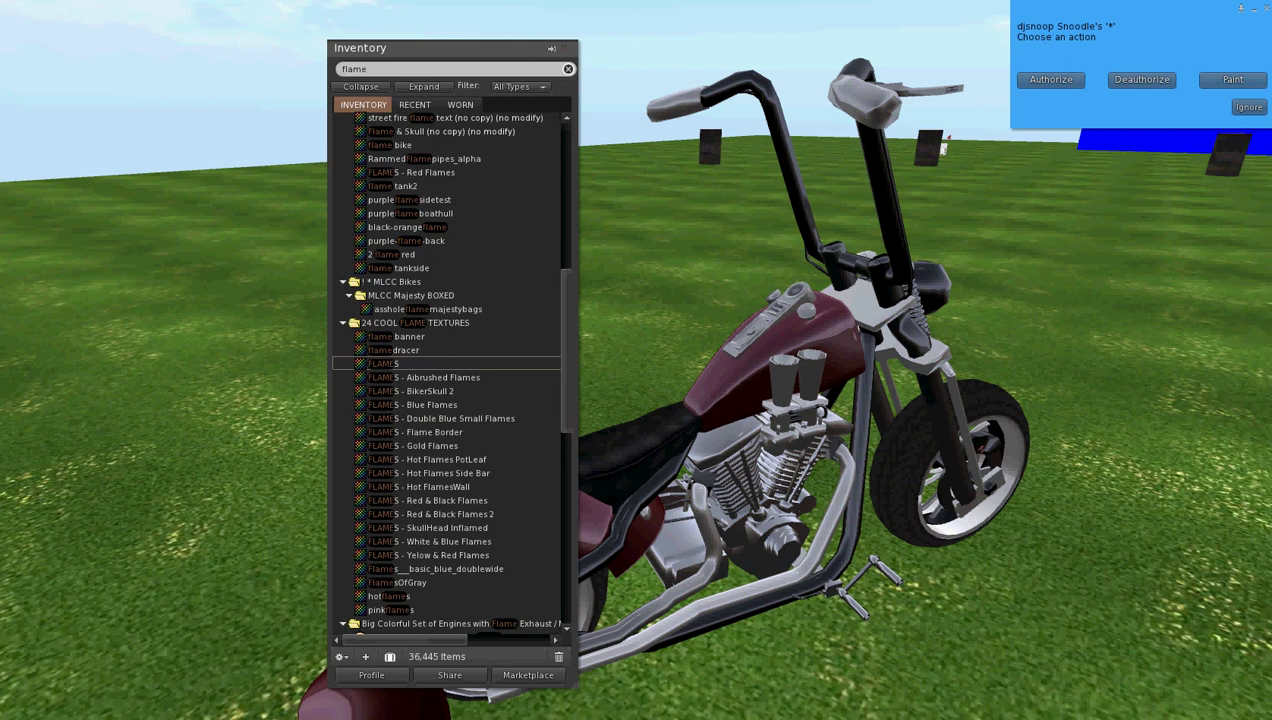
{"action": "left_click", "coordinate": [563, 48]}
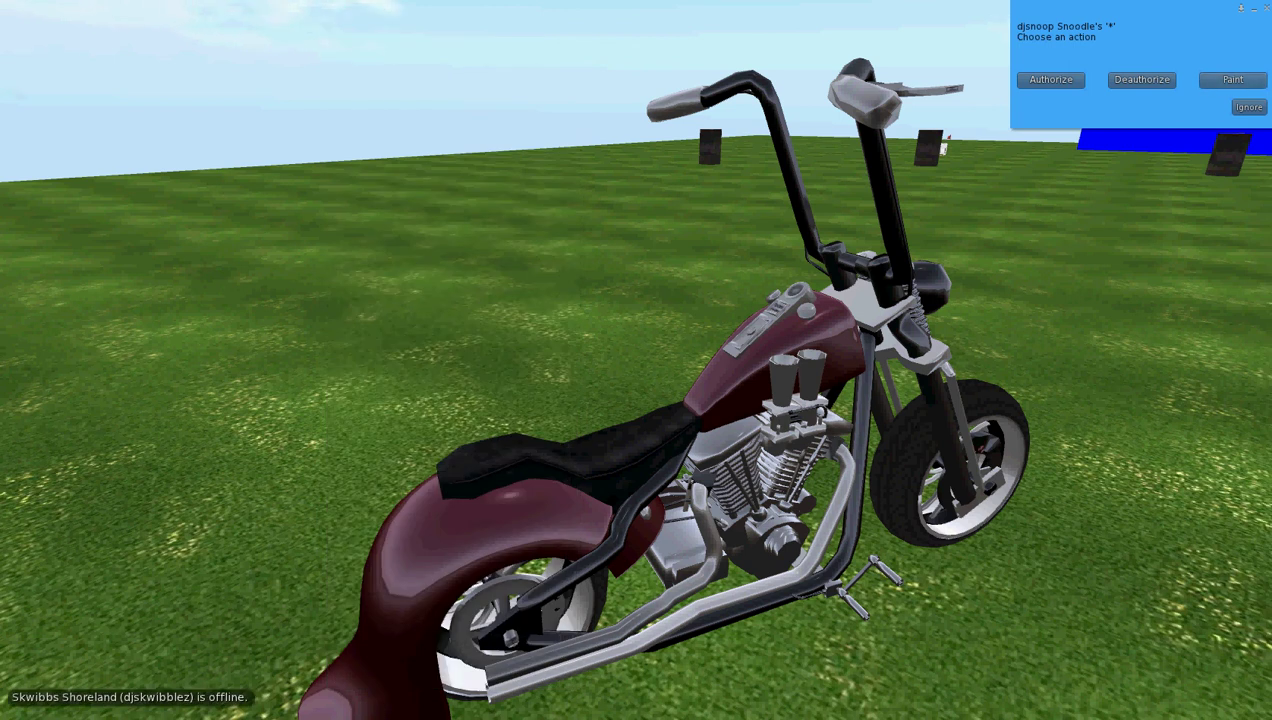
Step: Try the Paint option, dismiss the part selection, enable editing of linked parts and name the fuel tank part Tank
{"action": "left_click", "coordinate": [1233, 79]}
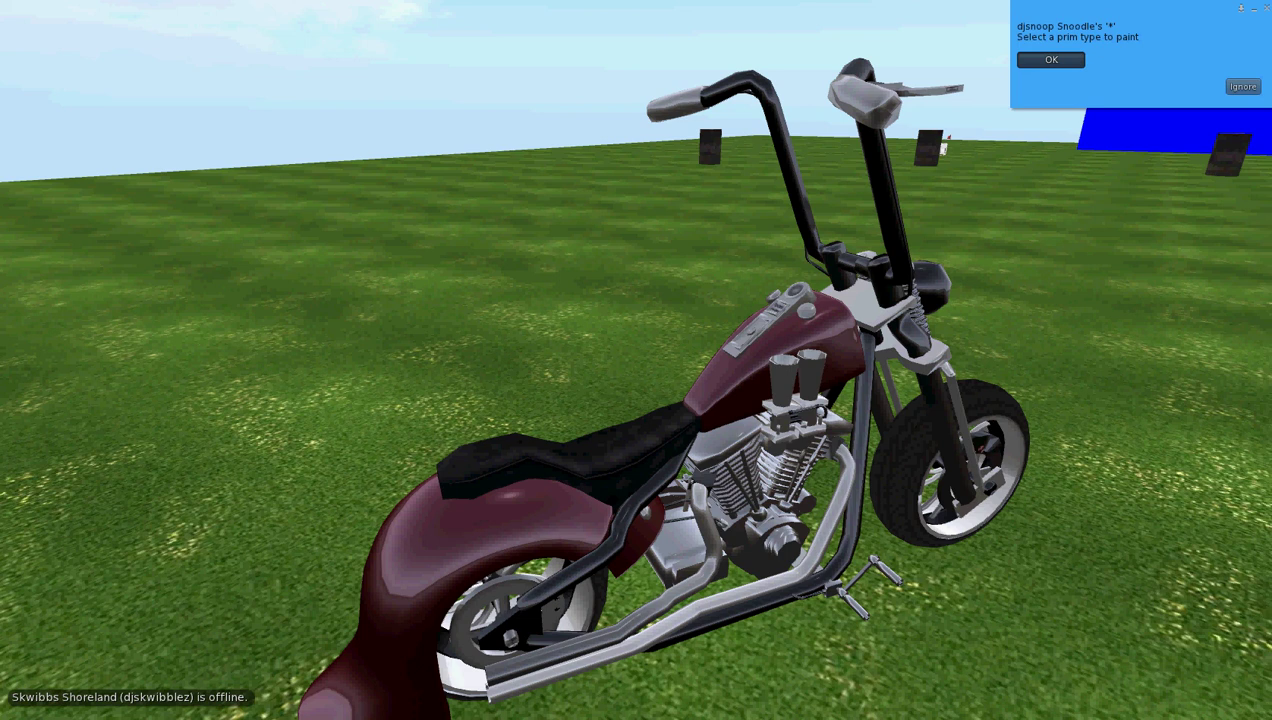
{"action": "left_click", "coordinate": [1051, 60]}
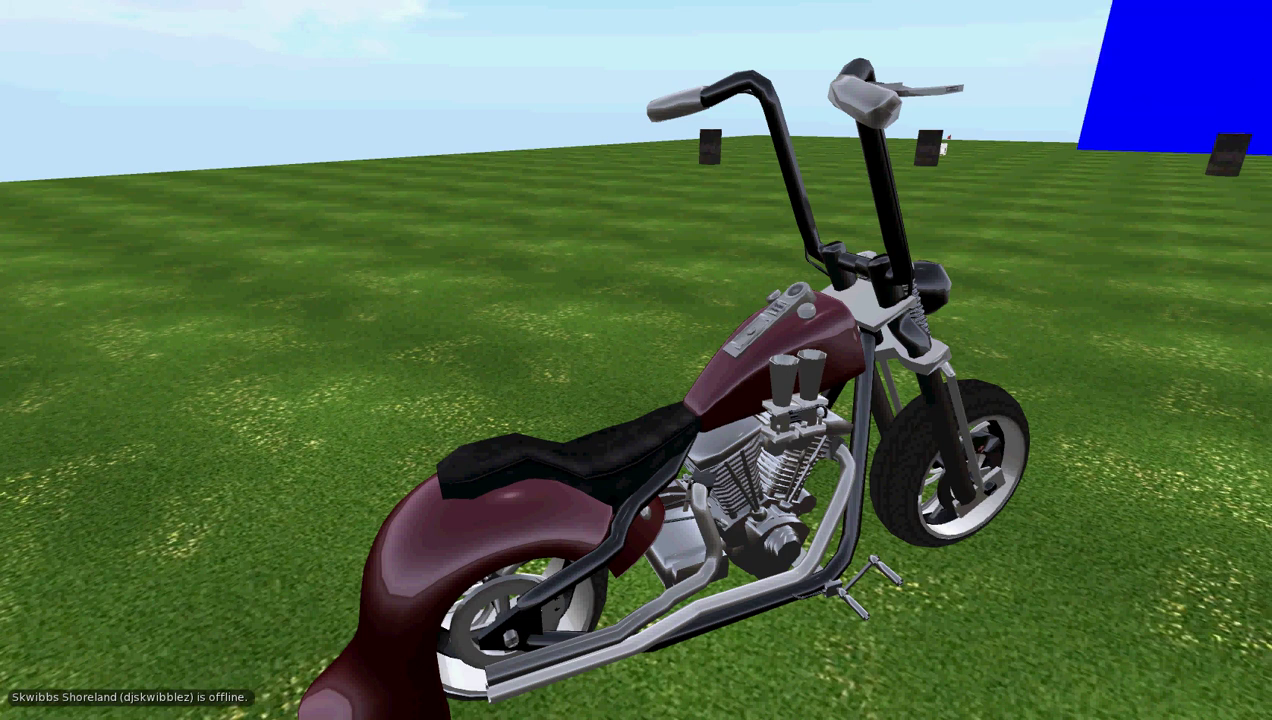
{"action": "right_click", "coordinate": [775, 400]}
{"action": "left_click", "coordinate": [820, 440]}
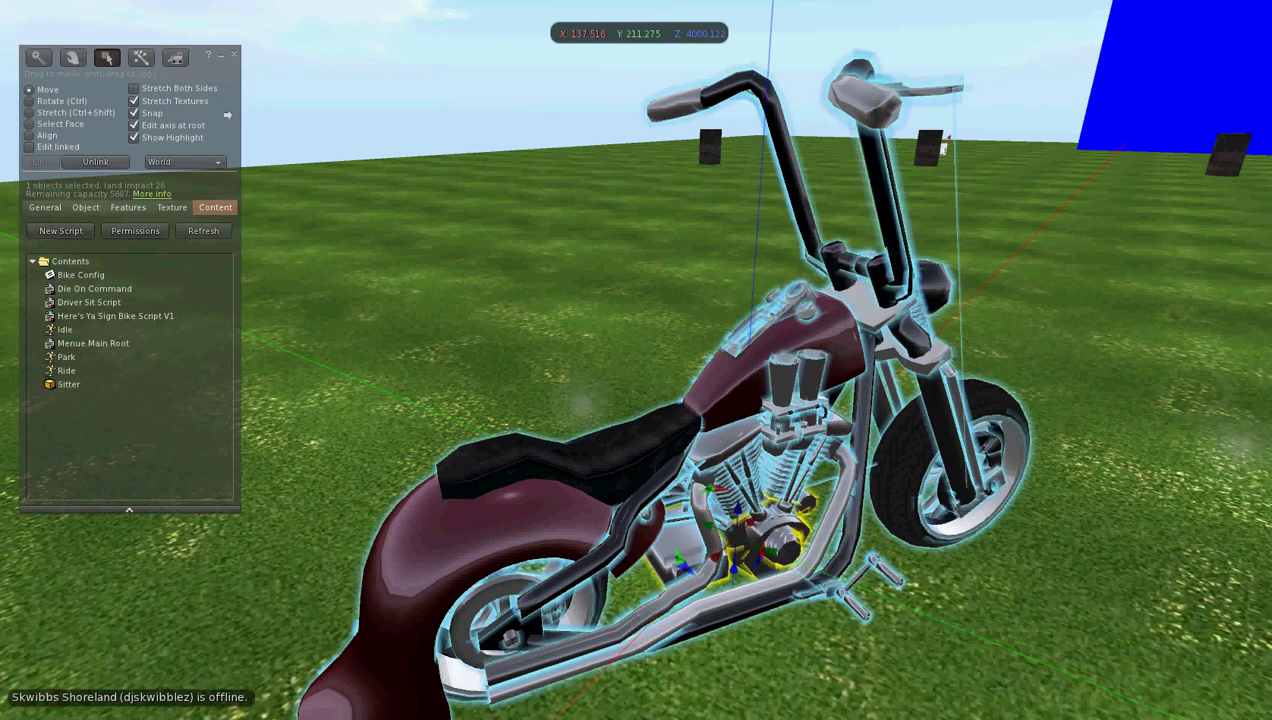
{"action": "left_click", "coordinate": [29, 147]}
{"action": "left_click", "coordinate": [490, 525]}
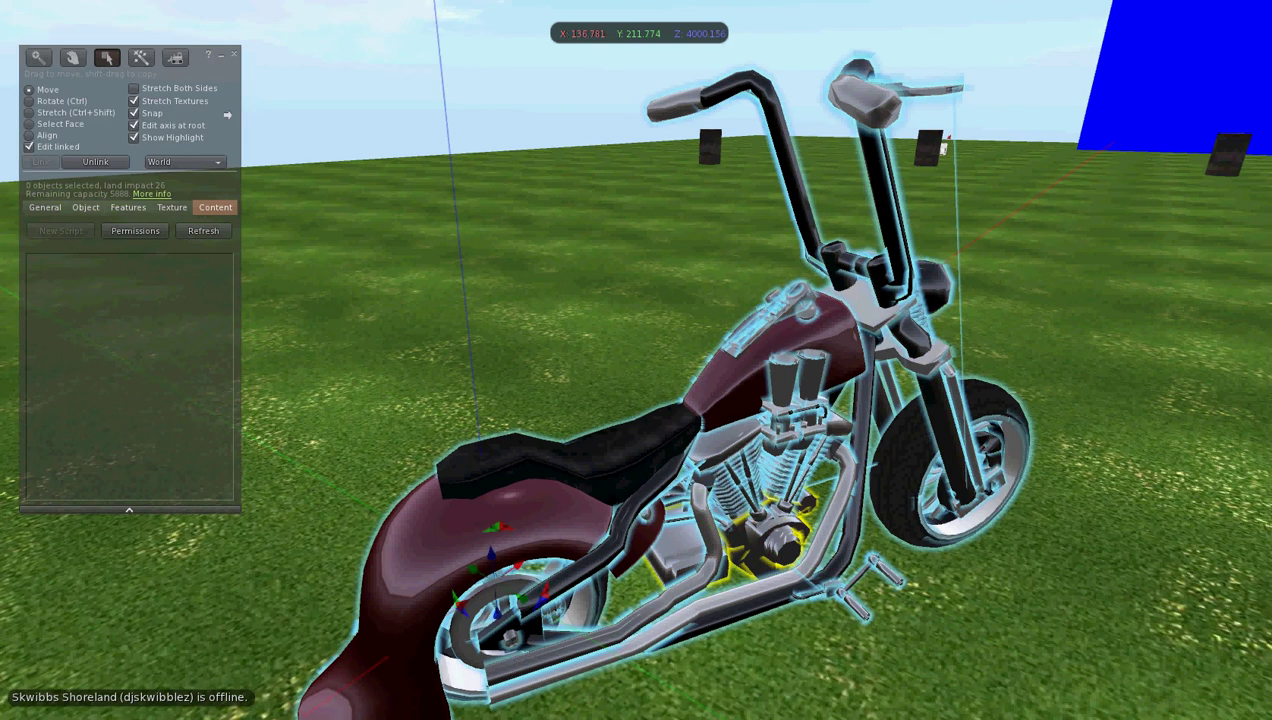
{"action": "left_click", "coordinate": [748, 372]}
{"action": "left_click", "coordinate": [45, 208]}
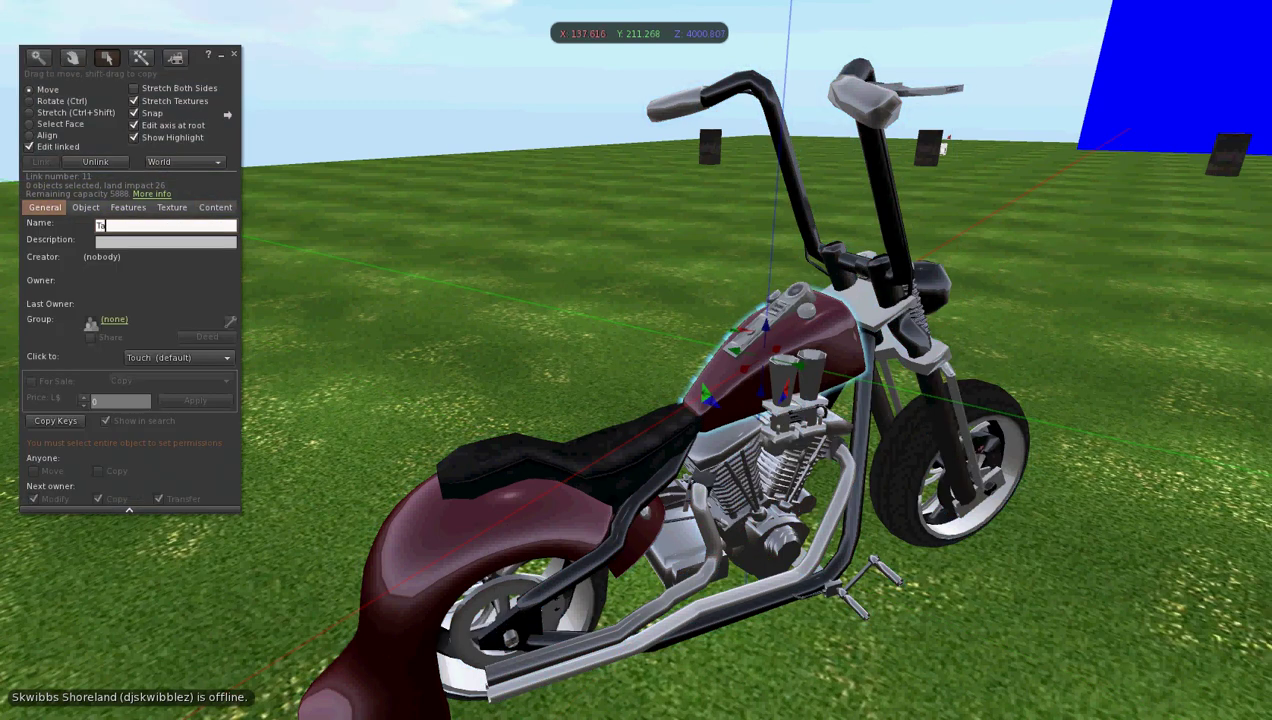
Step: Name the rear fender part Fender and the small part beneath the seat Oil Tank, and finish editing
{"action": "left_click", "coordinate": [450, 530]}
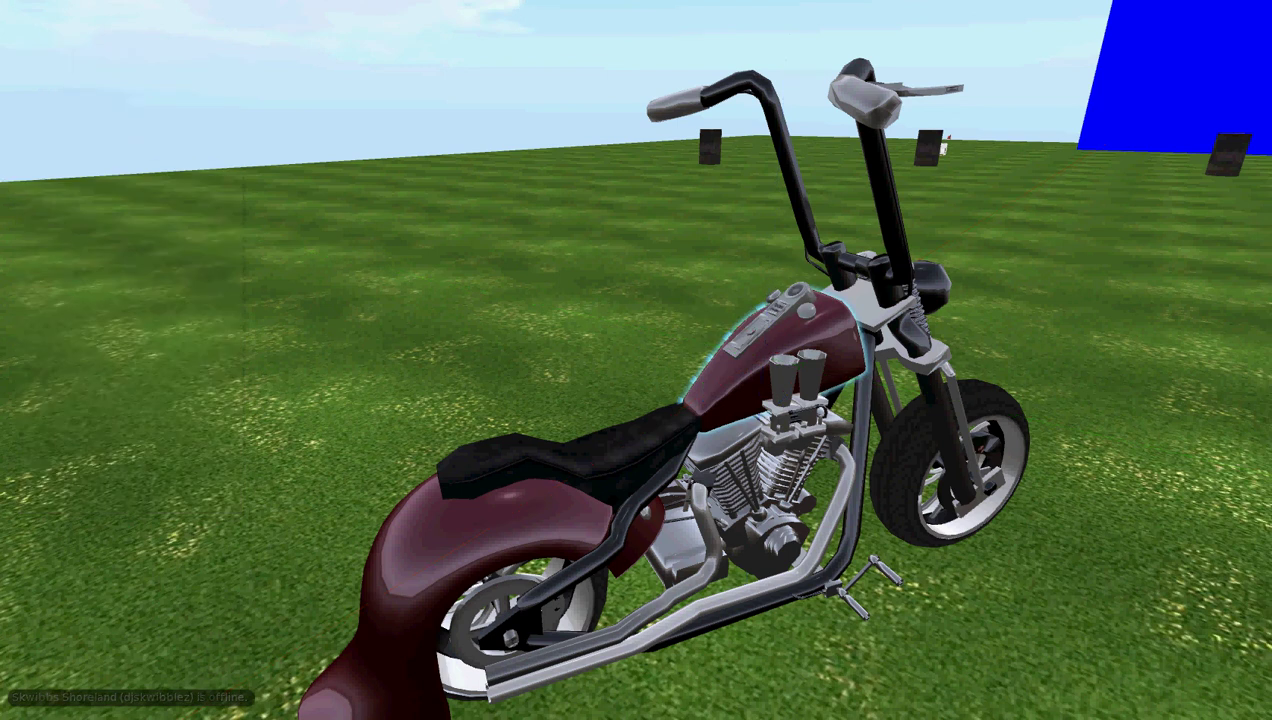
{"action": "left_click", "coordinate": [150, 226]}
{"action": "type", "text": "Fender"}
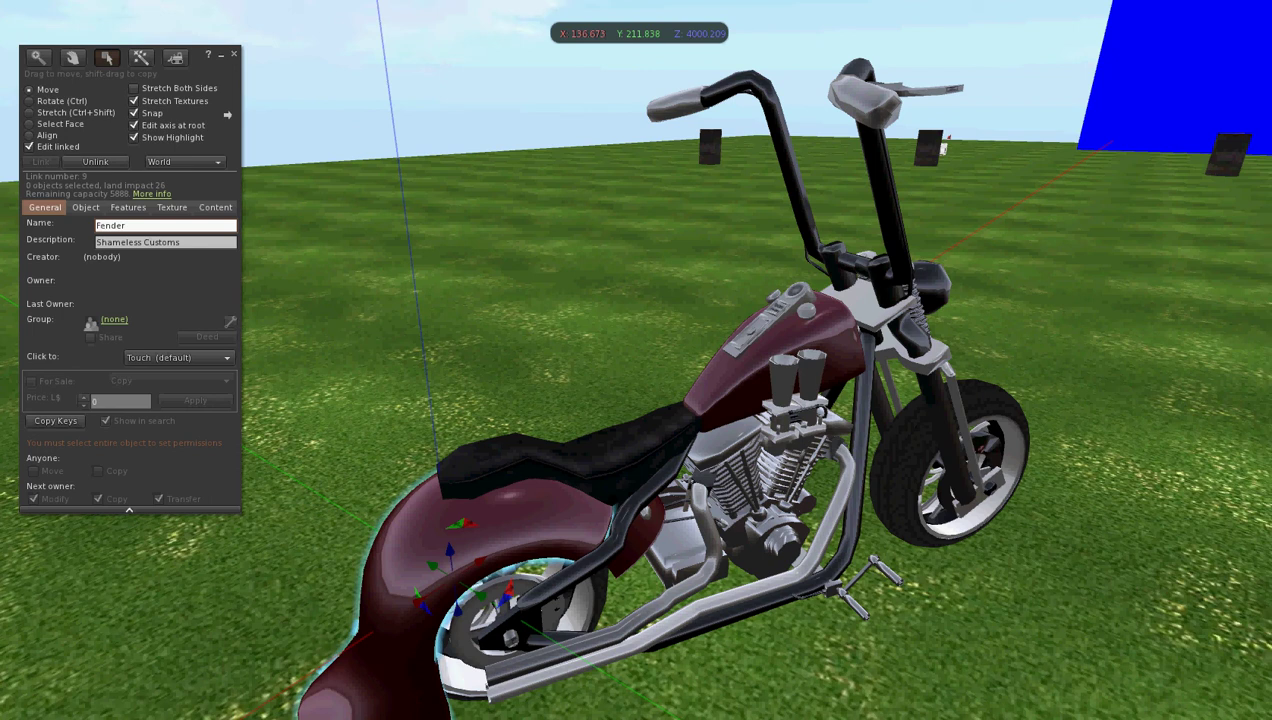
{"action": "left_click", "coordinate": [637, 538]}
{"action": "left_click", "coordinate": [150, 226]}
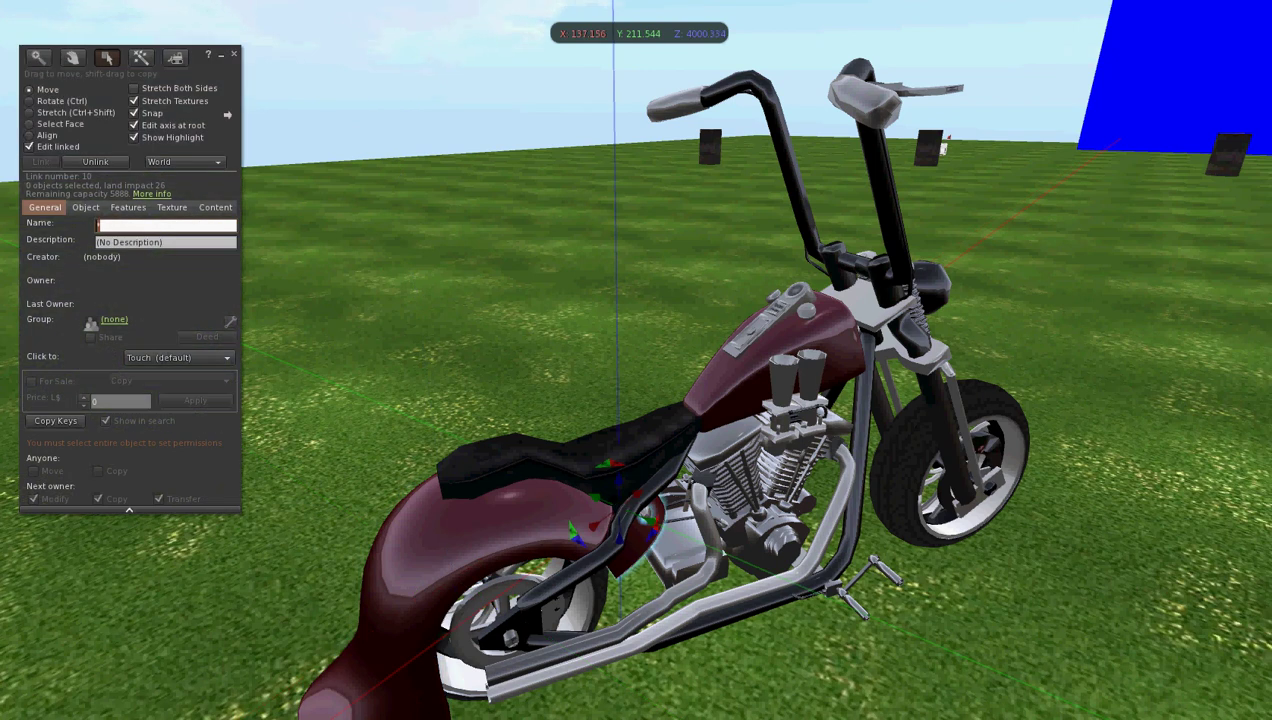
{"action": "type", "text": "Oil Tank"}
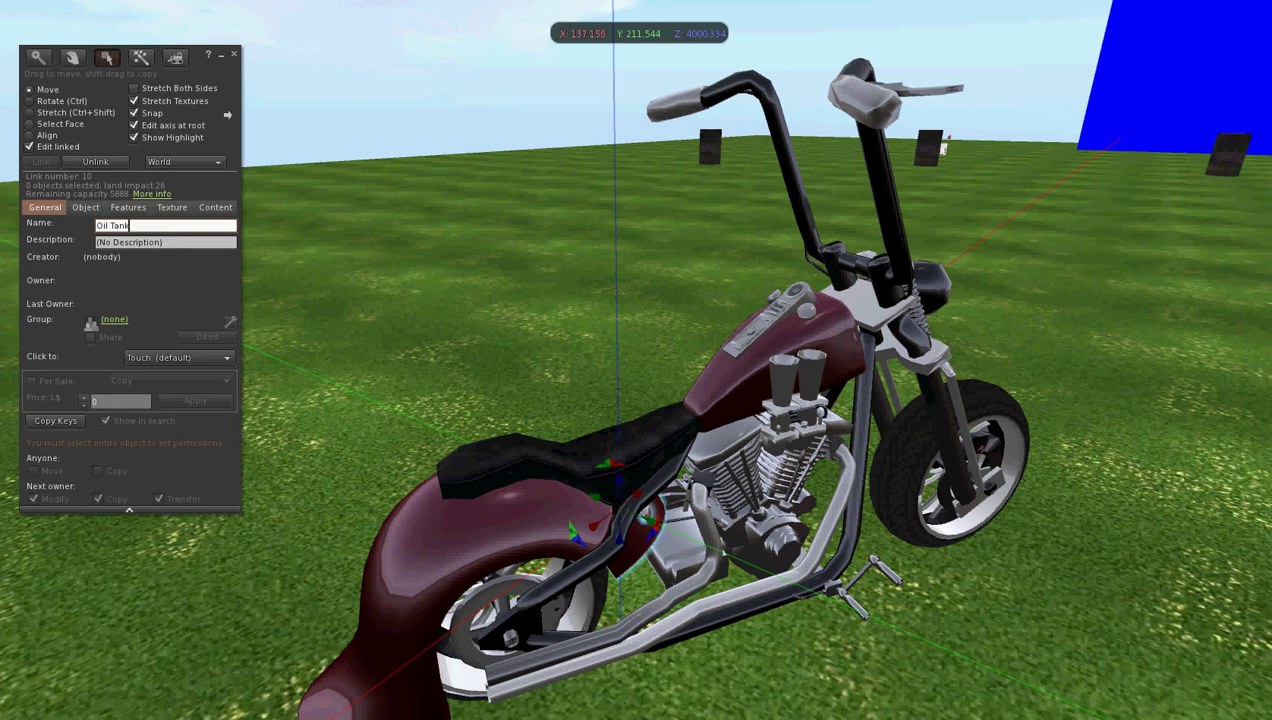
{"action": "left_click", "coordinate": [233, 56]}
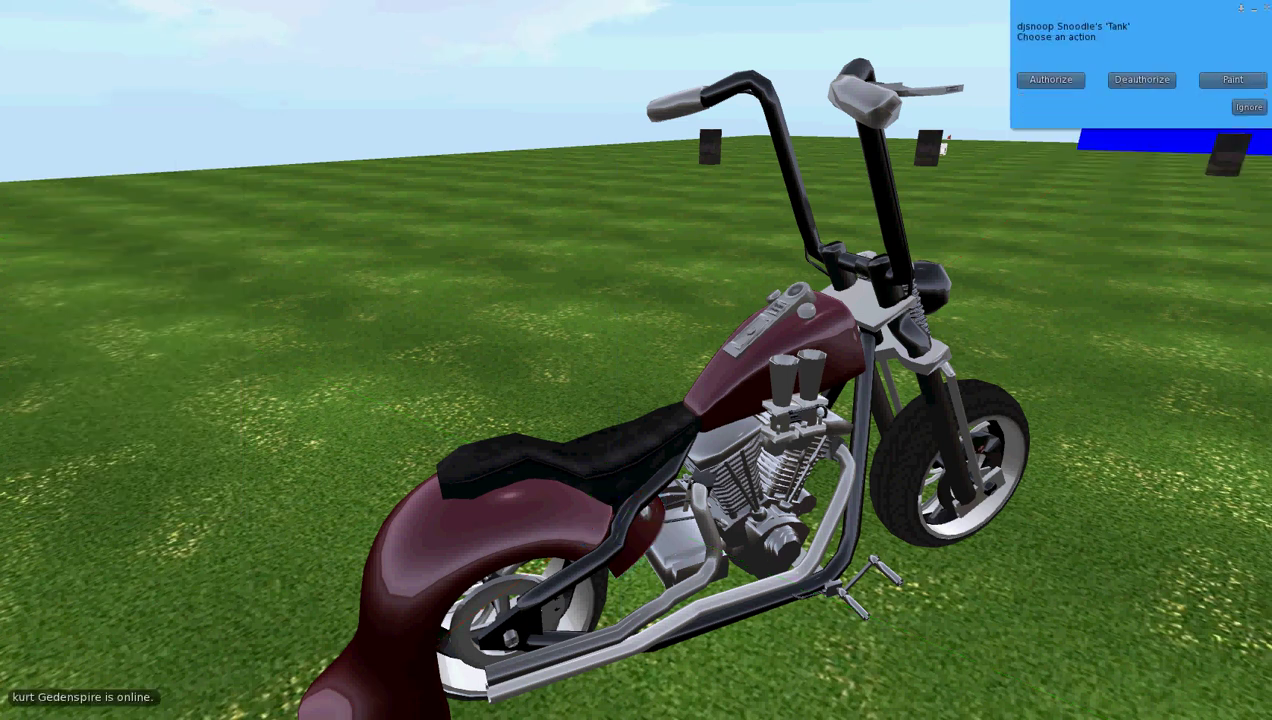
Step: Paint the Tank part with the copied FLAMES texture by saying its UUID on channel 6, view the result and dismiss the dialog
{"action": "left_click", "coordinate": [1233, 79]}
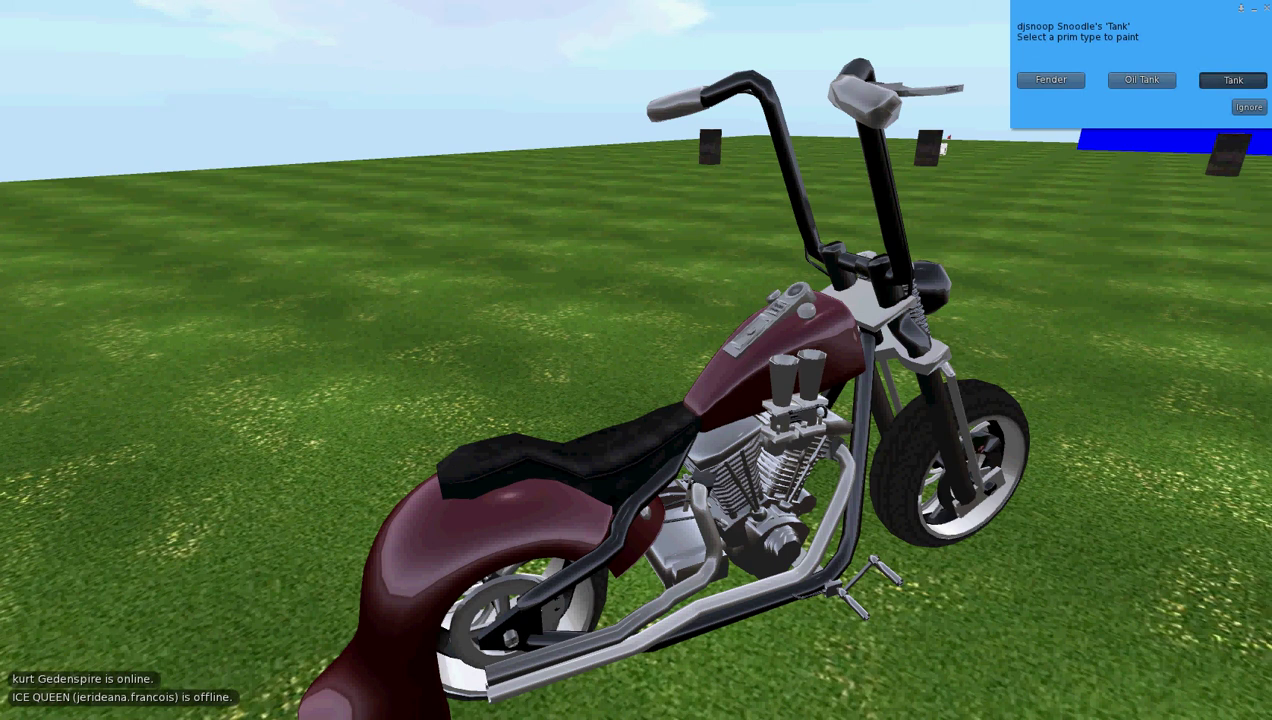
{"action": "left_click", "coordinate": [1233, 80]}
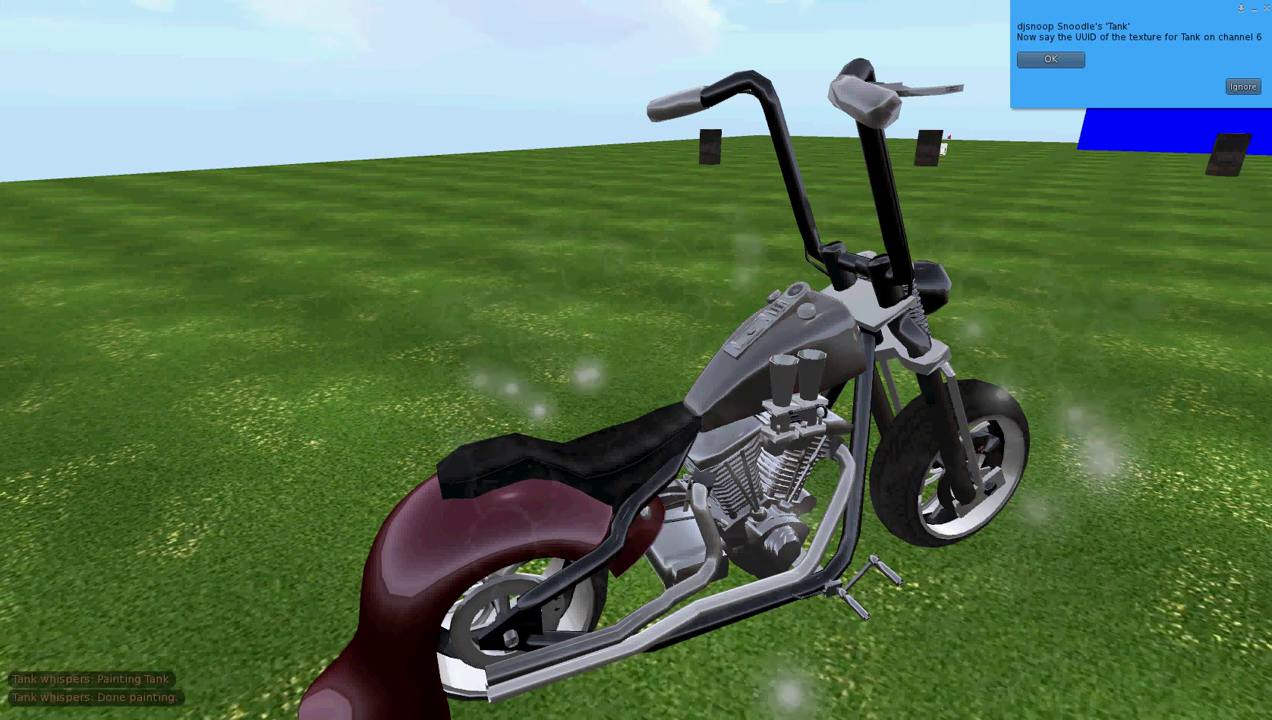
{"action": "left_click_drag", "start_coordinate": [806, 311], "coordinate": [920, 430]}
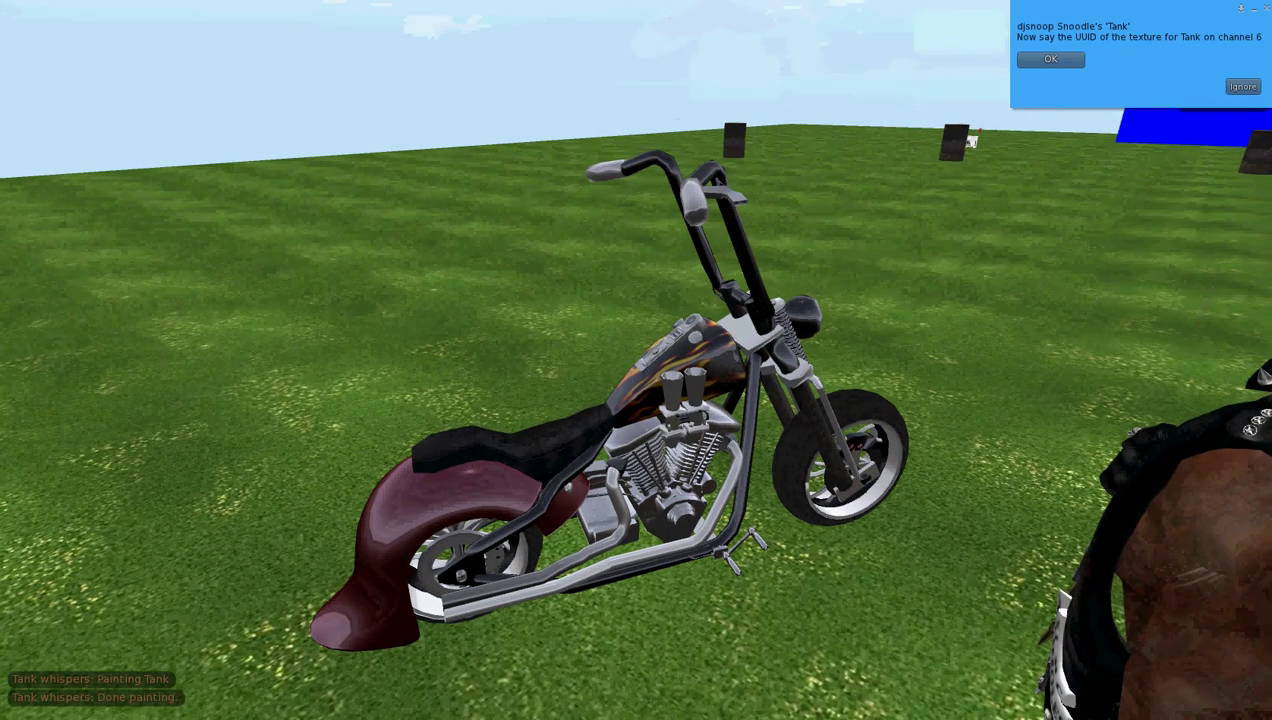
{"action": "left_click", "coordinate": [1050, 60]}
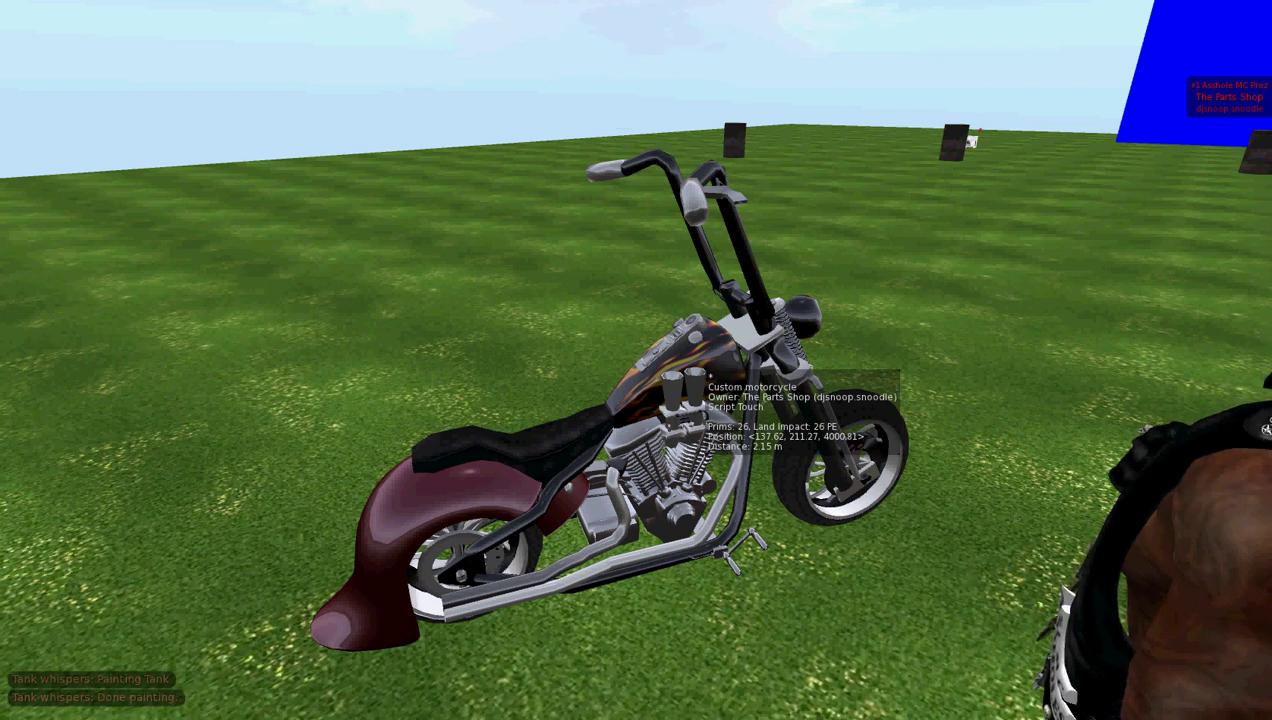
Step: Seat the avatar on the motorcycle as driver
{"action": "right_click", "coordinate": [697, 355]}
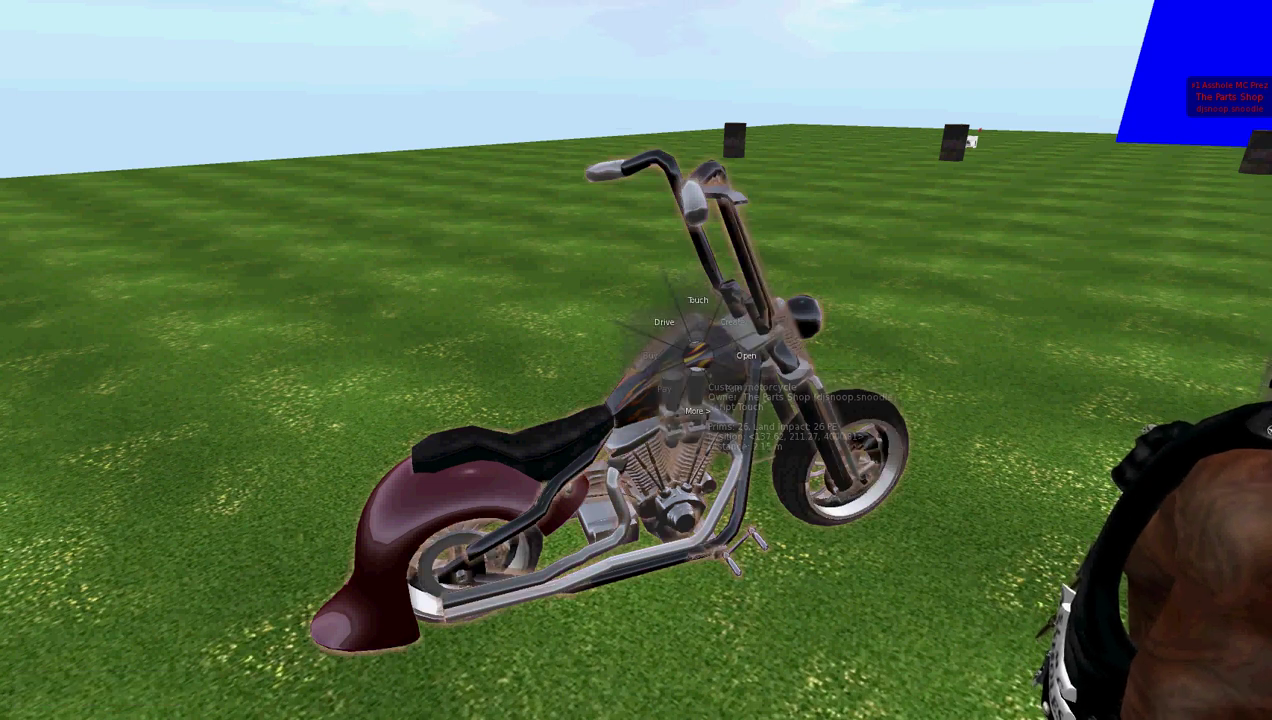
{"action": "left_click", "coordinate": [664, 322]}
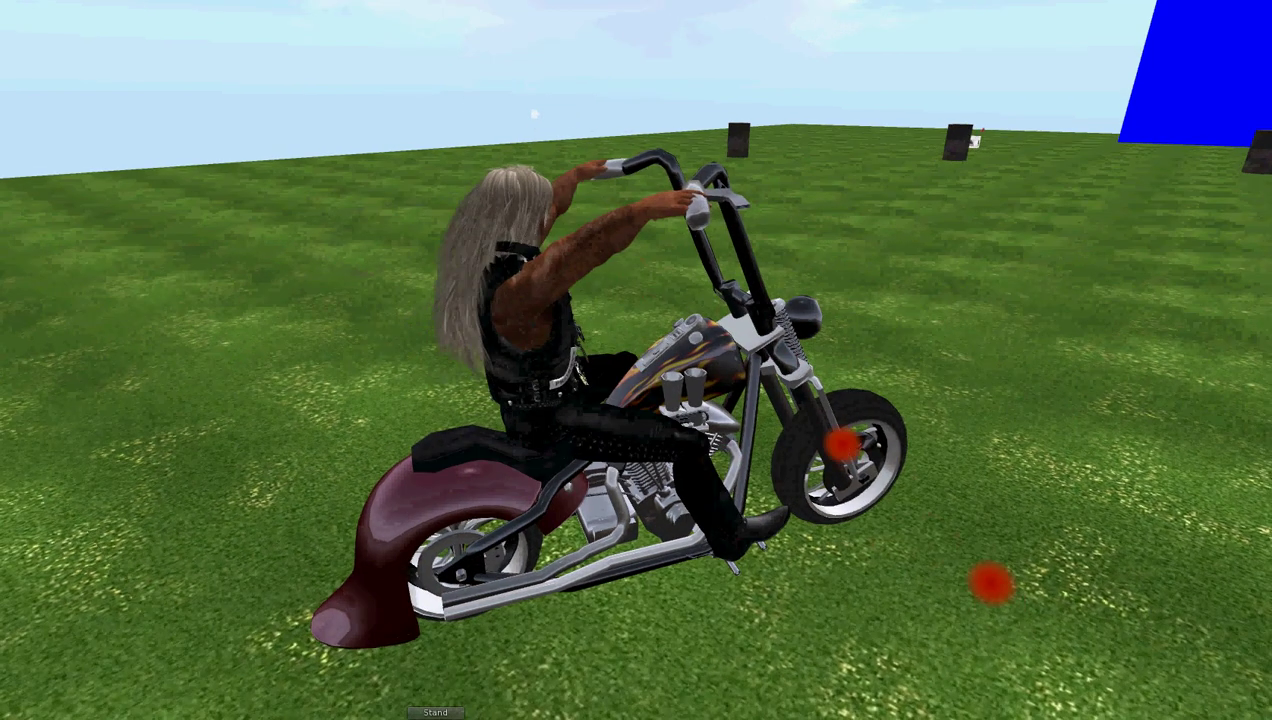